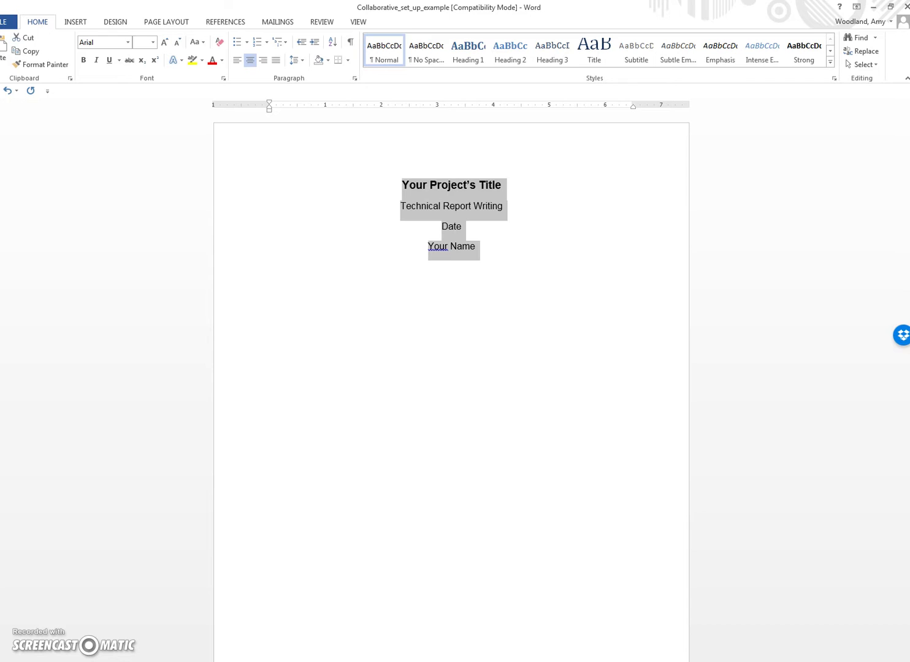
click(462, 212)
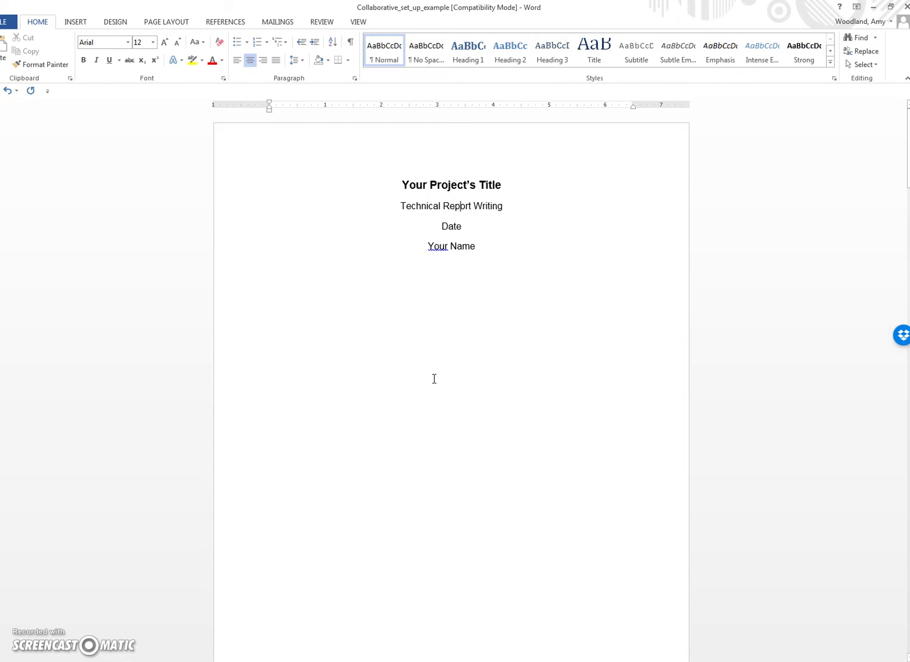
click(404, 184)
scroll(405, 184, down, 1)
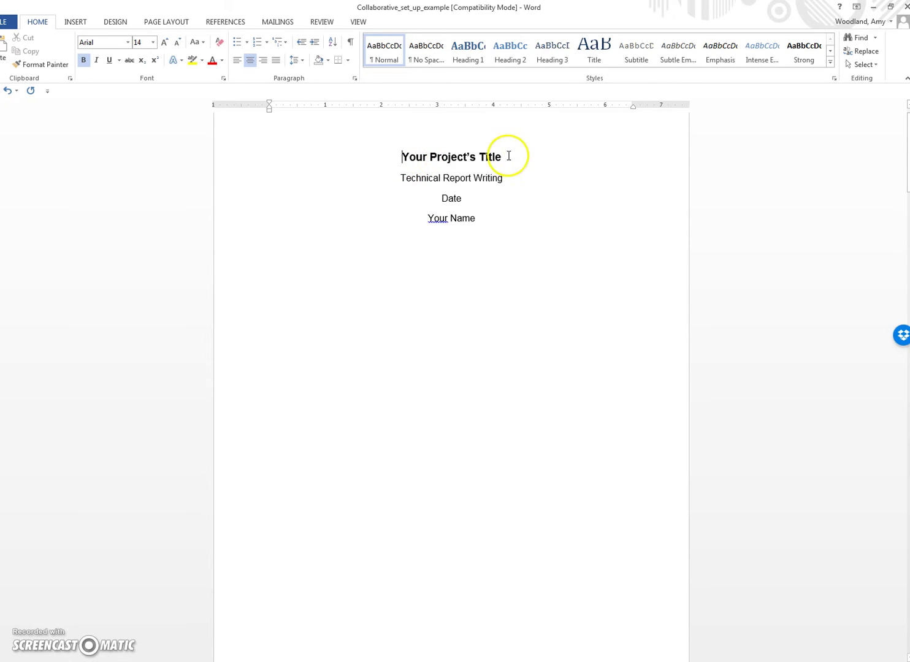
click(457, 199)
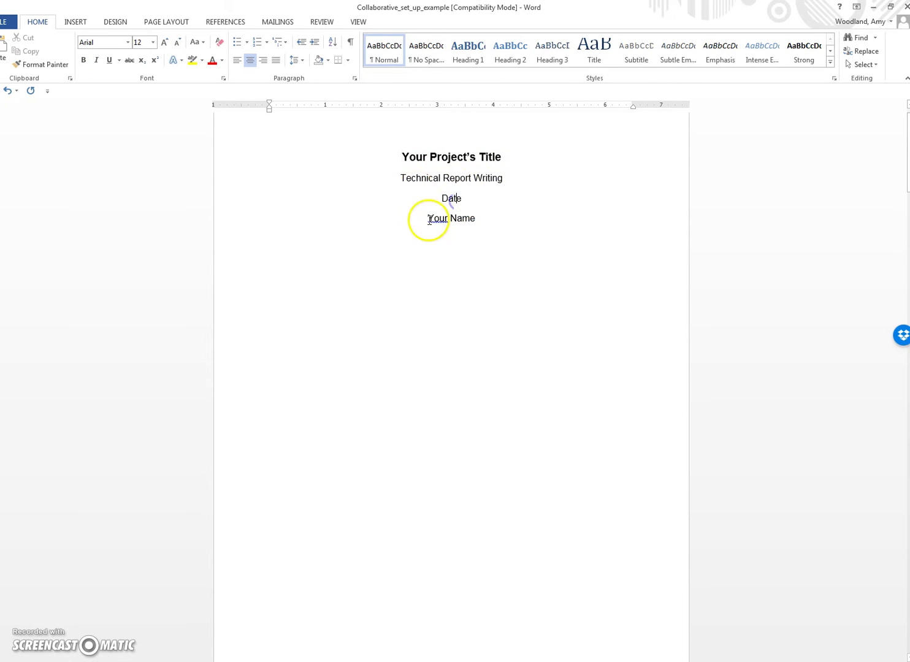
drag(430, 220, 484, 222)
scroll(469, 273, up, 1)
Step: Select the four title page lines and set the vertical alignment of the selected sections to Center
drag(404, 187, 488, 248)
scroll(456, 315, down, 4)
scroll(433, 379, up, 4)
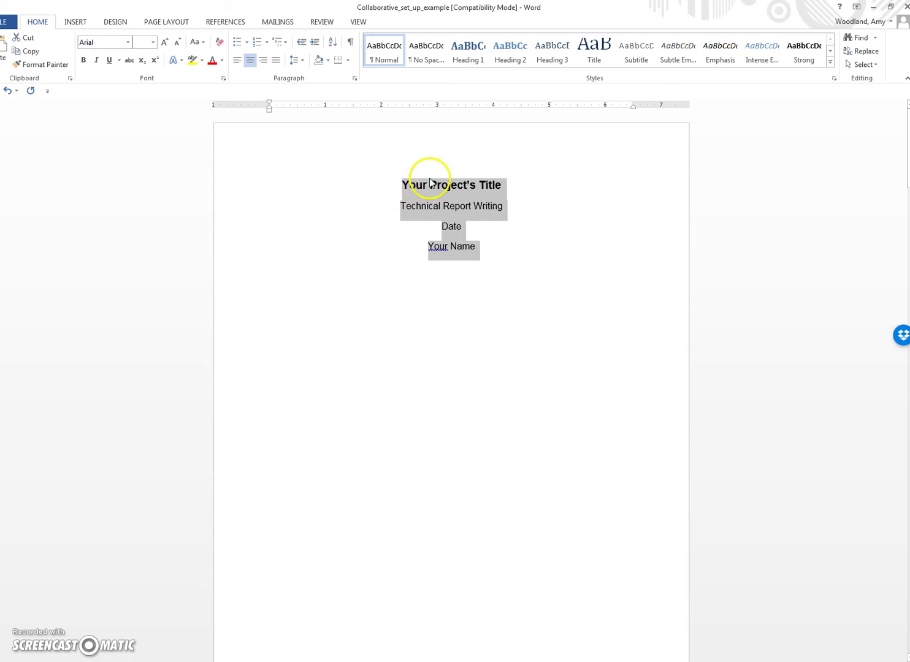
click(166, 23)
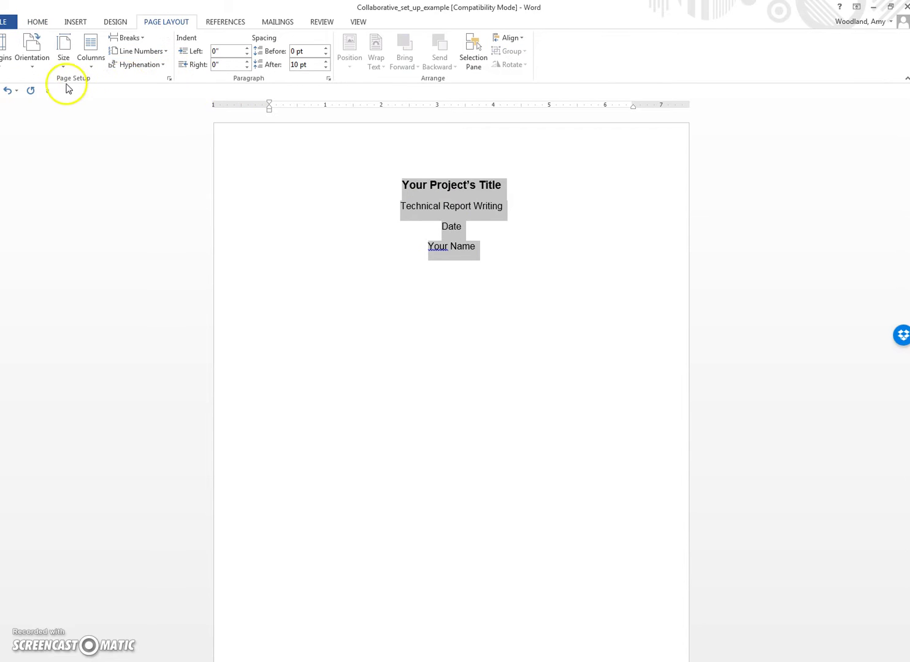
click(169, 78)
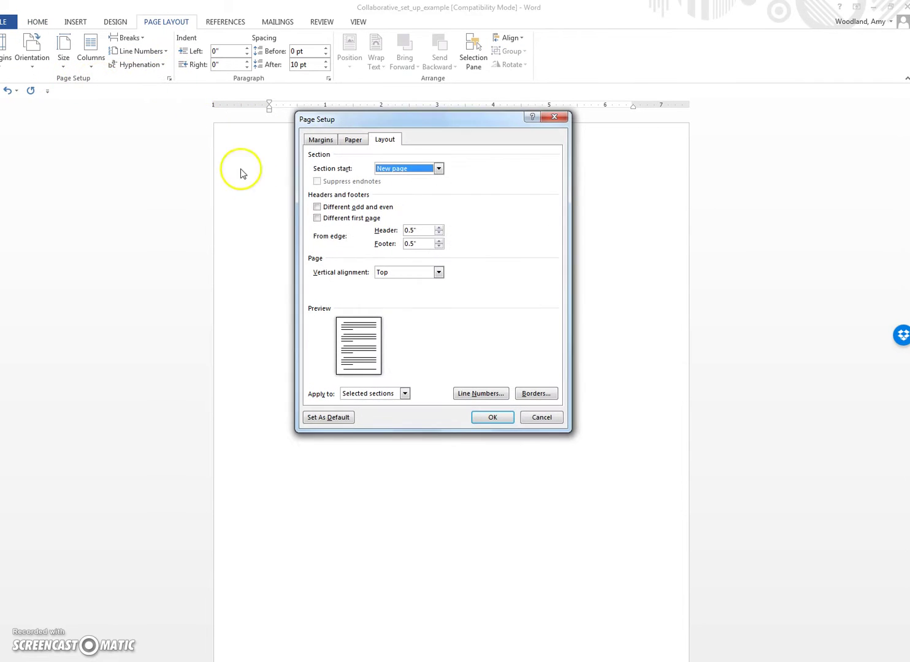
click(317, 140)
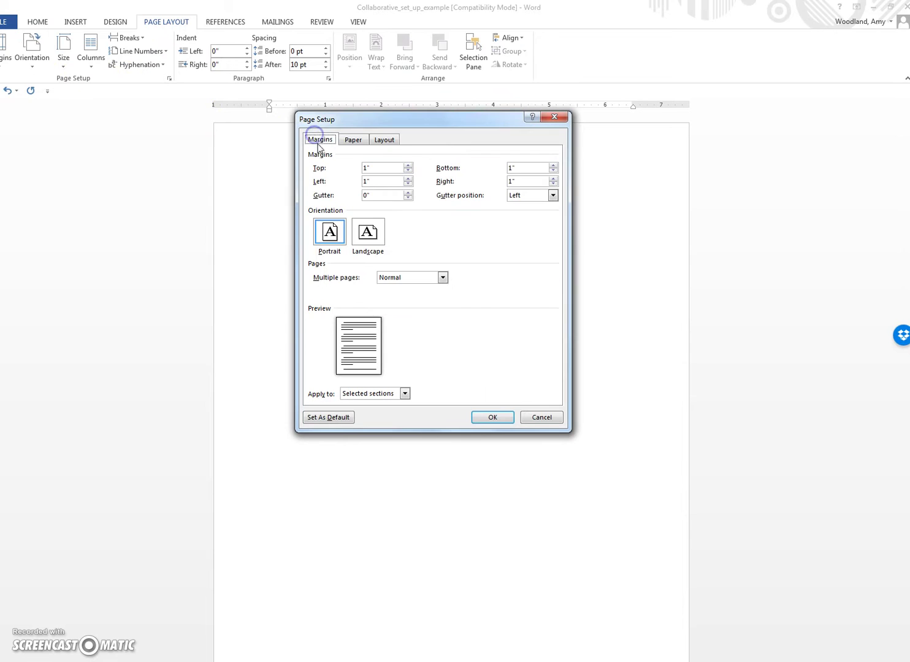
click(353, 142)
click(384, 141)
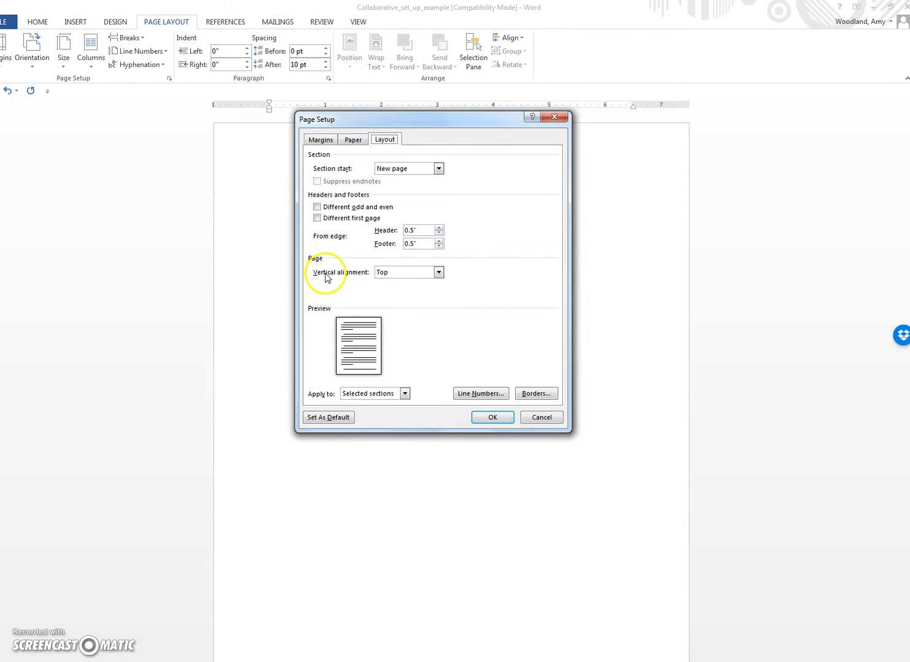
click(438, 272)
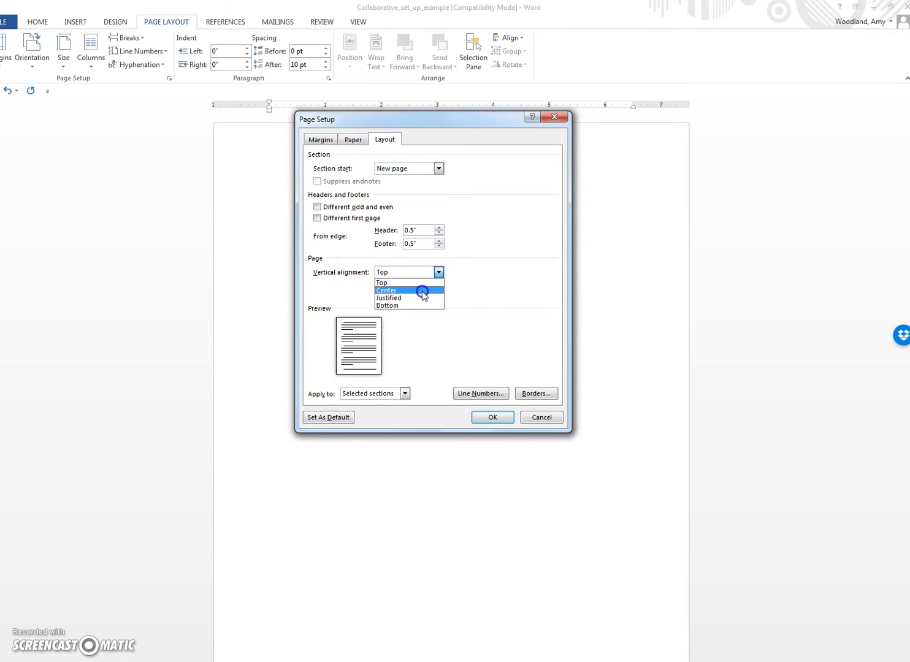
click(423, 292)
click(490, 418)
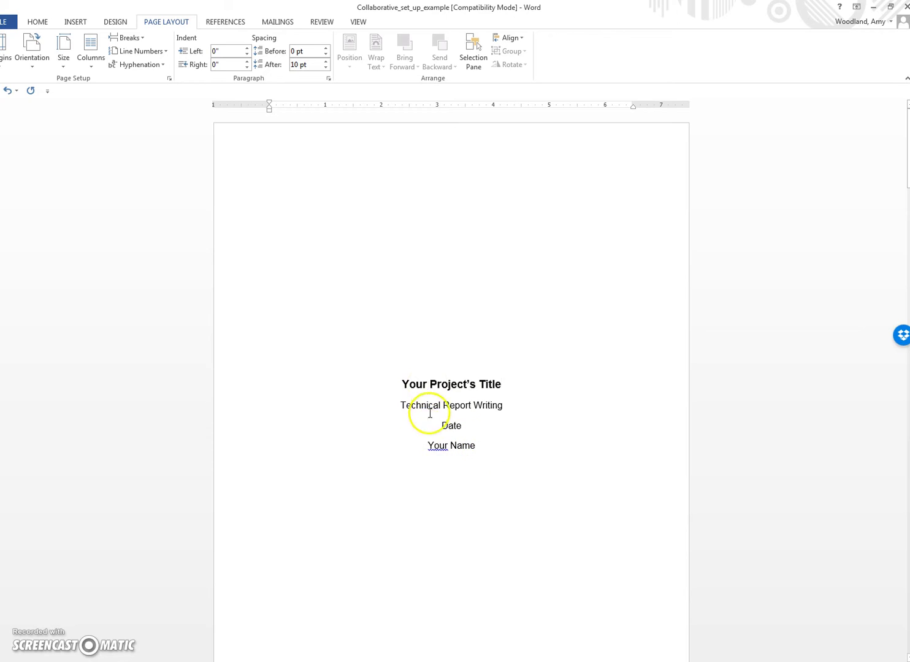
Step: Insert a Next Page section break at the end of the "Your Name" line on the title page
scroll(432, 388, down, 9)
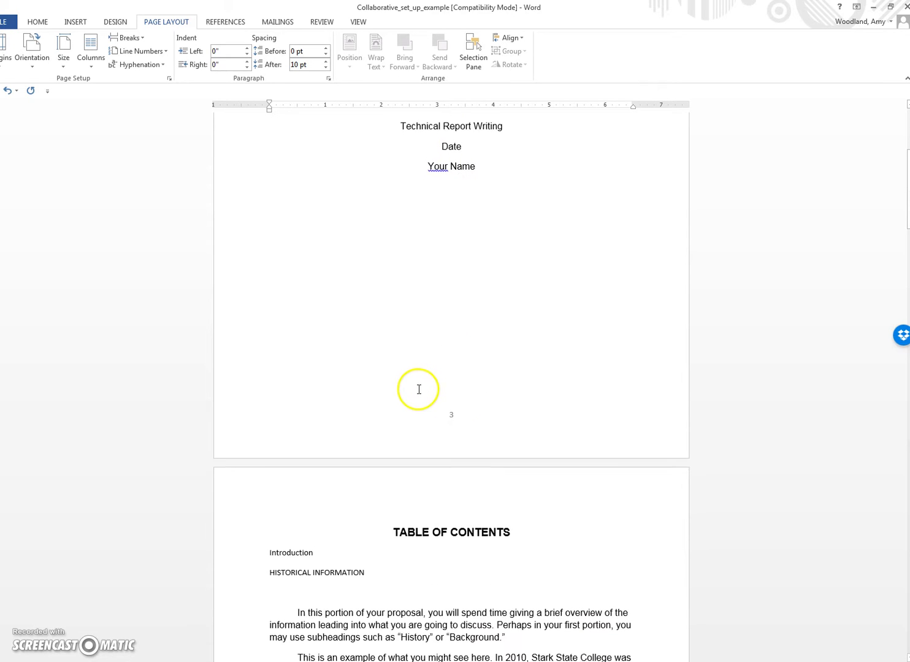
scroll(416, 391, up, 2)
scroll(416, 391, up, 2)
scroll(415, 390, down, 1)
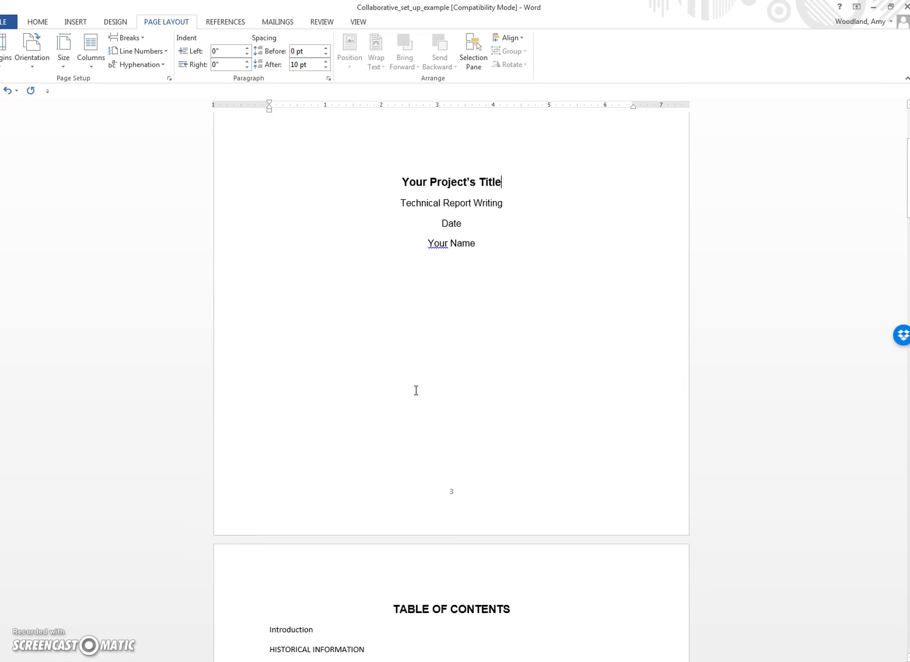
scroll(415, 390, up, 2)
click(479, 336)
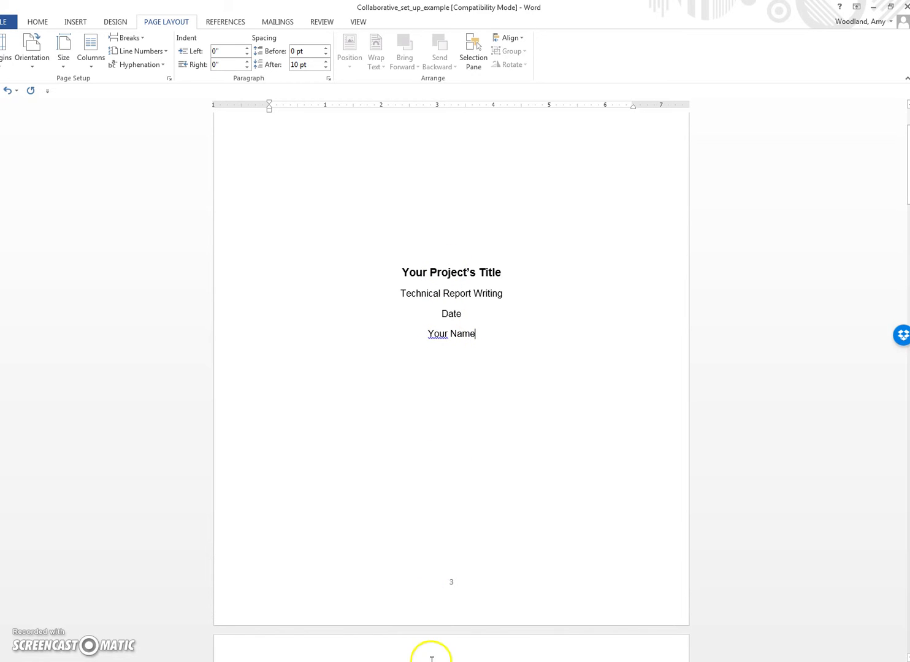
scroll(293, 526, up, 1)
scroll(282, 527, down, 3)
scroll(280, 527, up, 1)
scroll(280, 527, up, 1)
click(477, 333)
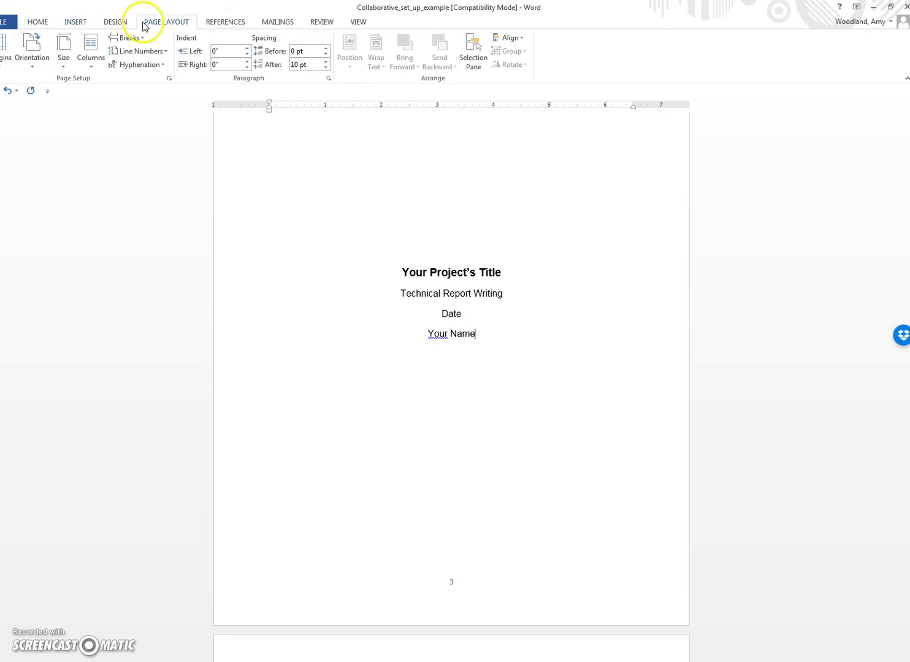
click(142, 39)
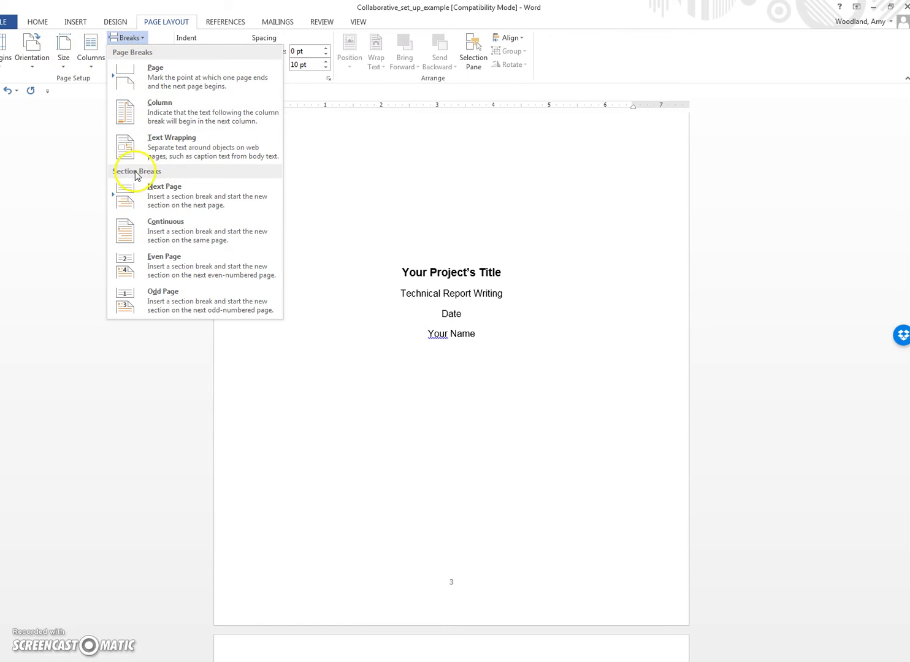
click(169, 200)
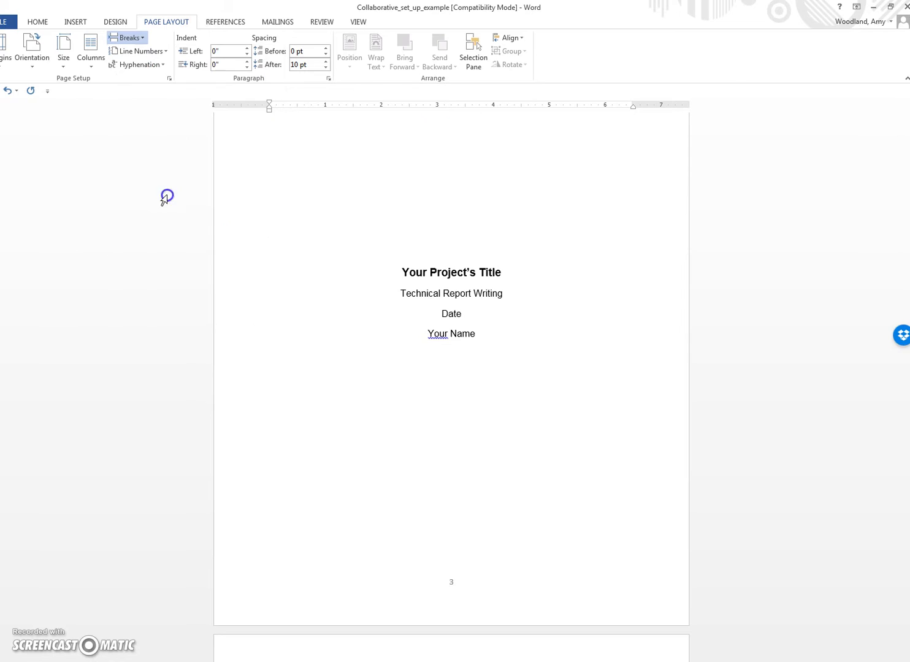
Step: Show the formatting marks and delete the leftover page break on the blank page after the title page
scroll(278, 358, down, 15)
scroll(282, 401, down, 10)
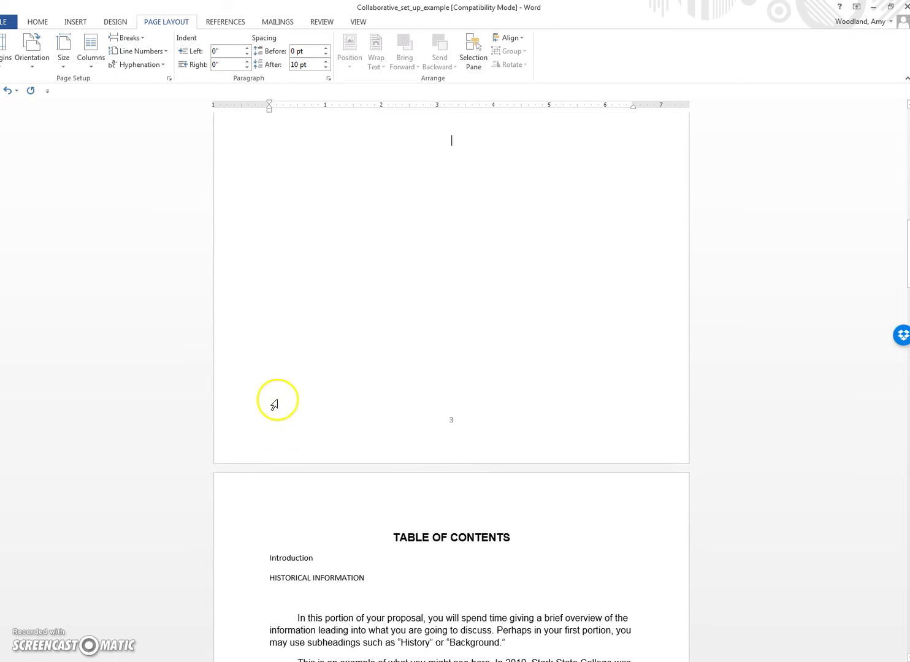
scroll(276, 400, up, 8)
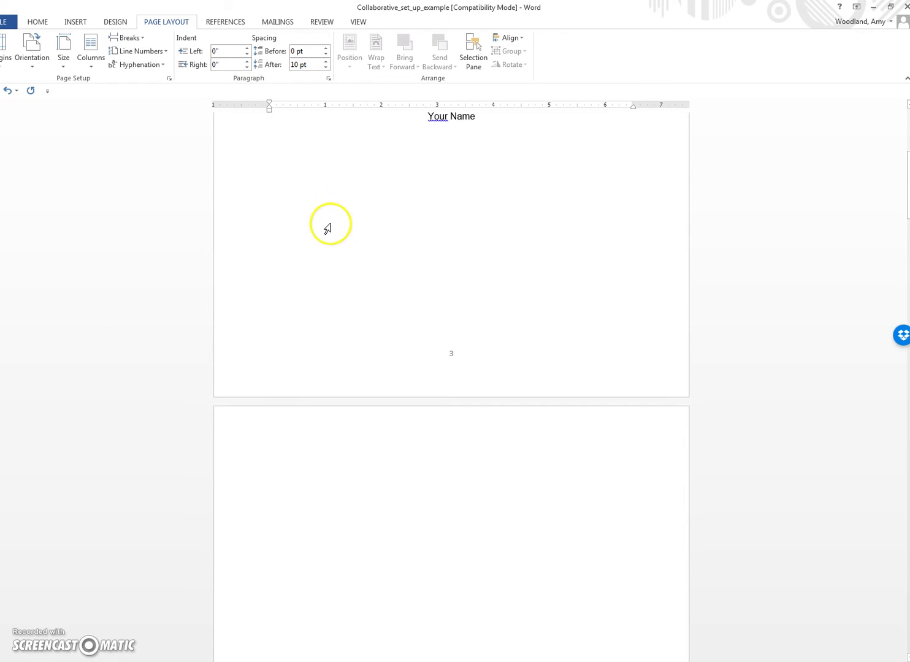
click(38, 21)
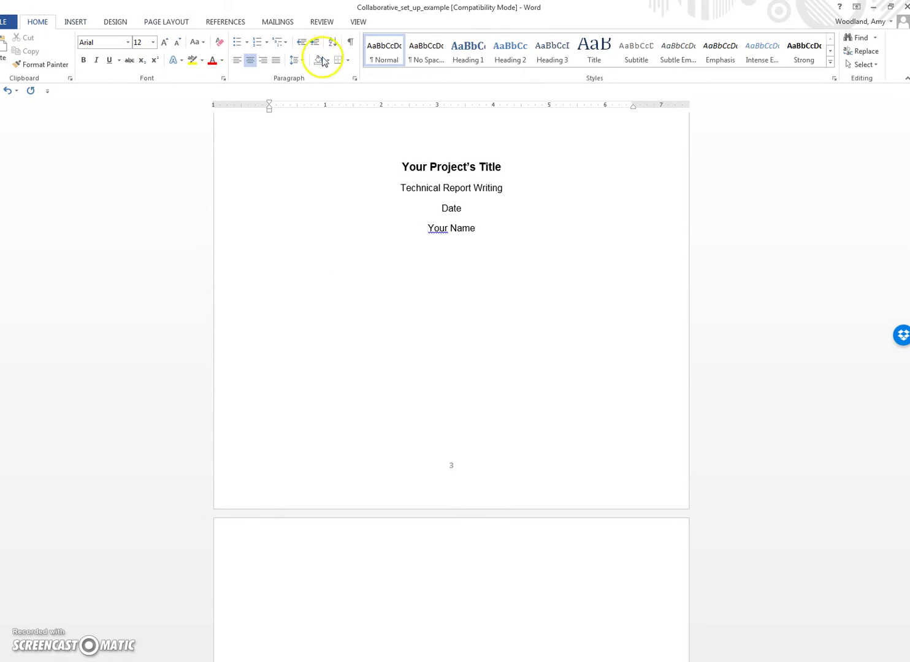
click(350, 42)
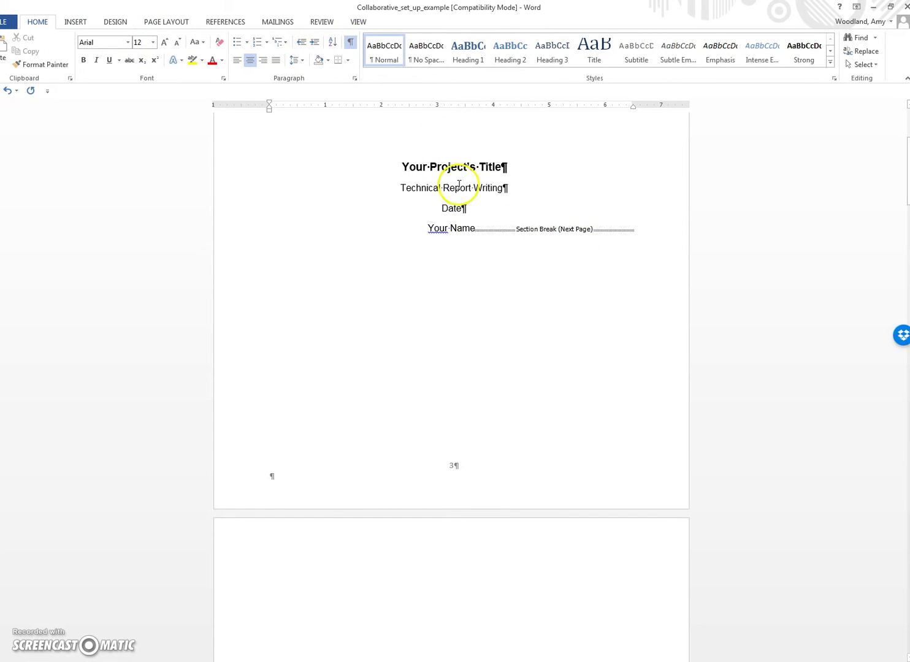
scroll(341, 407, down, 6)
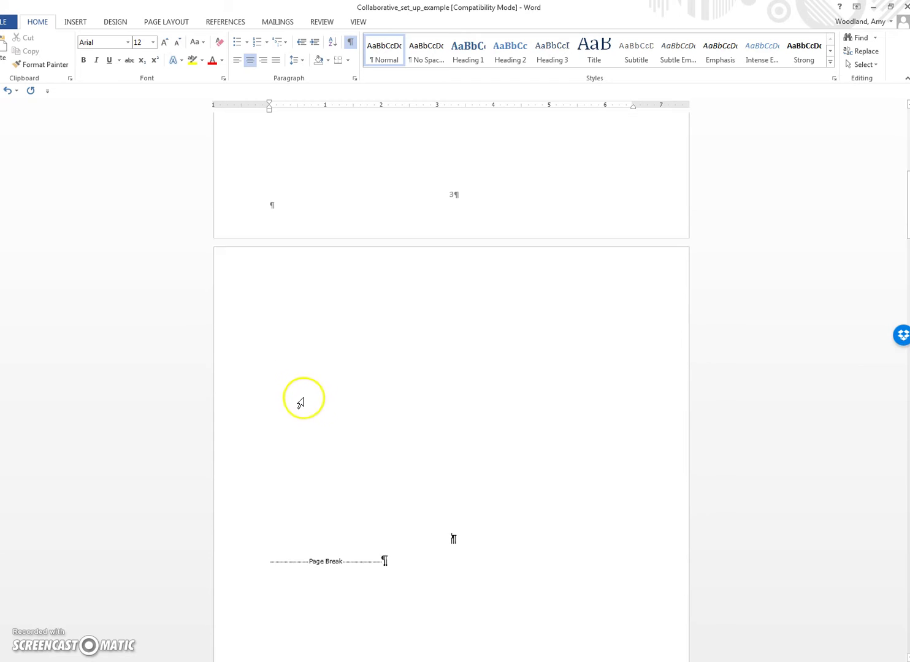
drag(278, 410, 392, 416)
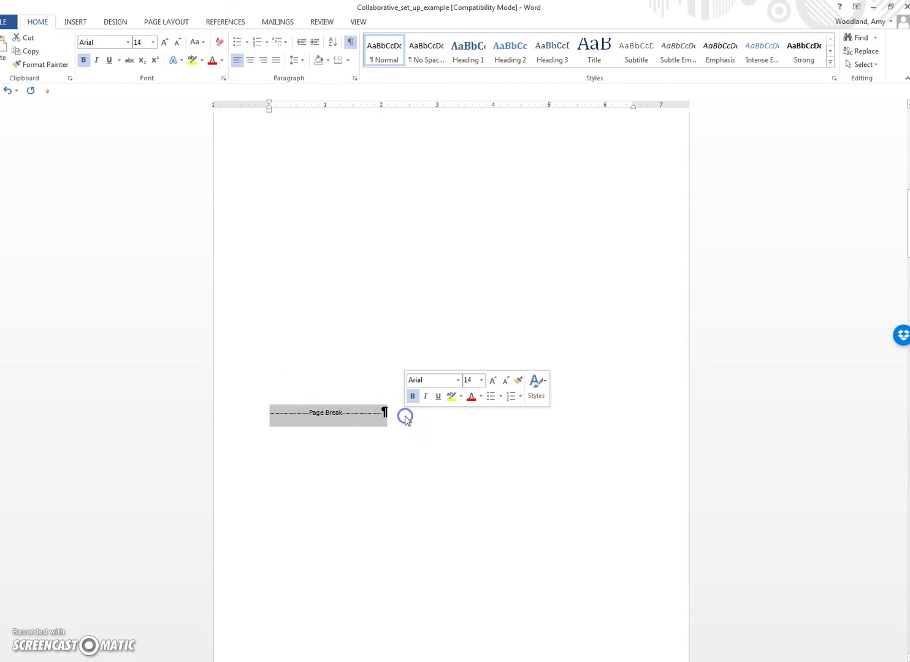
key(Delete)
Step: Insert two empty paragraphs directly below the TABLE OF CONTENTS heading
scroll(341, 258, up, 2)
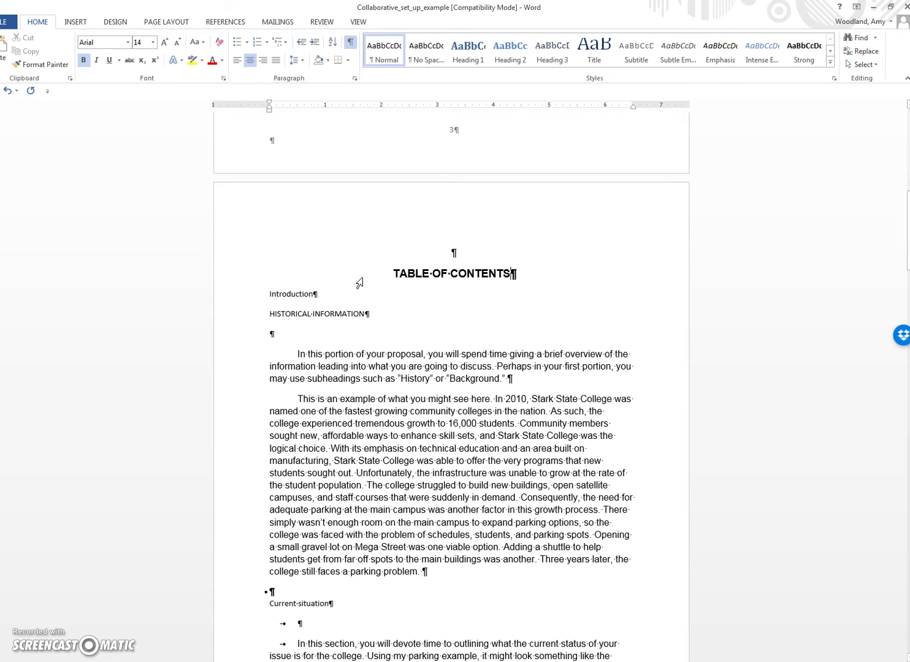
key(Return)
key(Return)
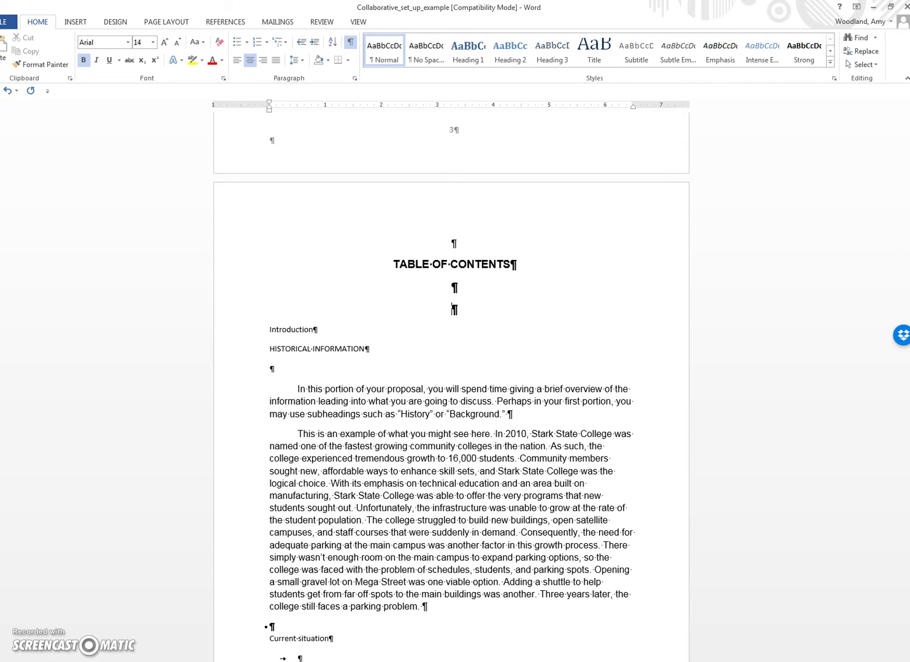
Step: Enter a manual "INTRODUCTION" contents entry followed by a row of dots below the TABLE OF CONTENTS heading
text(INTRODUCTION)
key(BackSpace)
key(BackSpace)
text(.................)
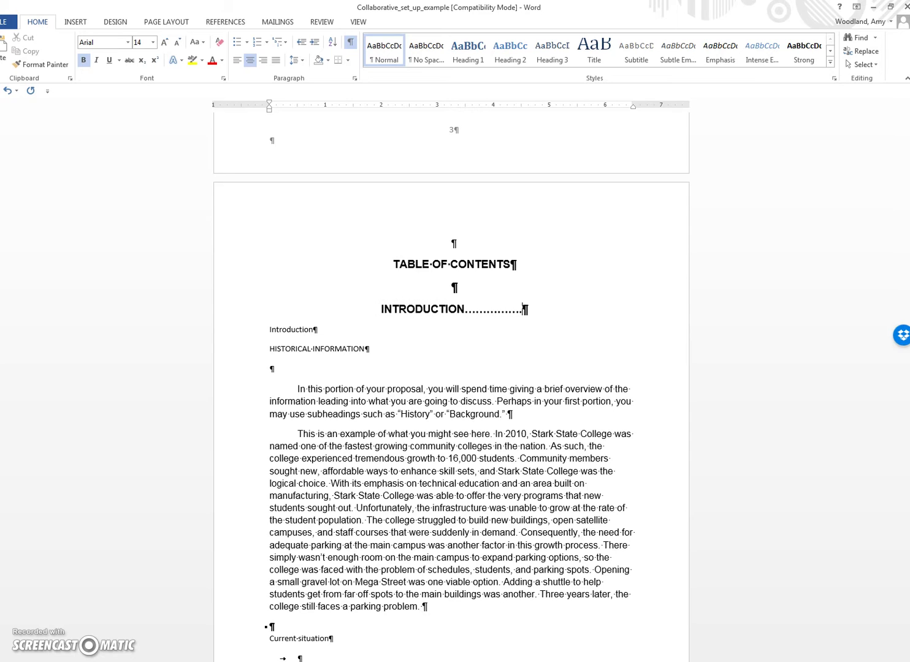
Step: Remove the manually entered INTRODUCTION line and its dots from below the TABLE OF CONTENTS heading
key(ctrl+z)
key(ctrl+z)
key(ctrl+z)
key(ctrl+z)
key(ctrl+z)
key(ctrl+z)
key(ctrl+z)
key(ctrl+z)
key(ctrl+z)
key(ctrl+z)
key(ctrl+z)
key(ctrl+z)
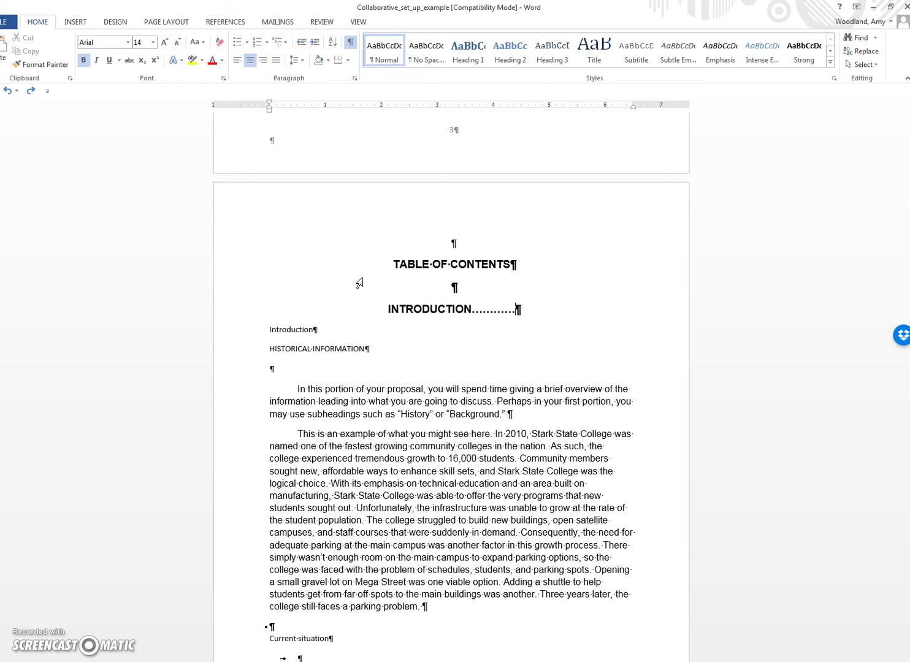
click(466, 298)
drag(537, 310, 403, 310)
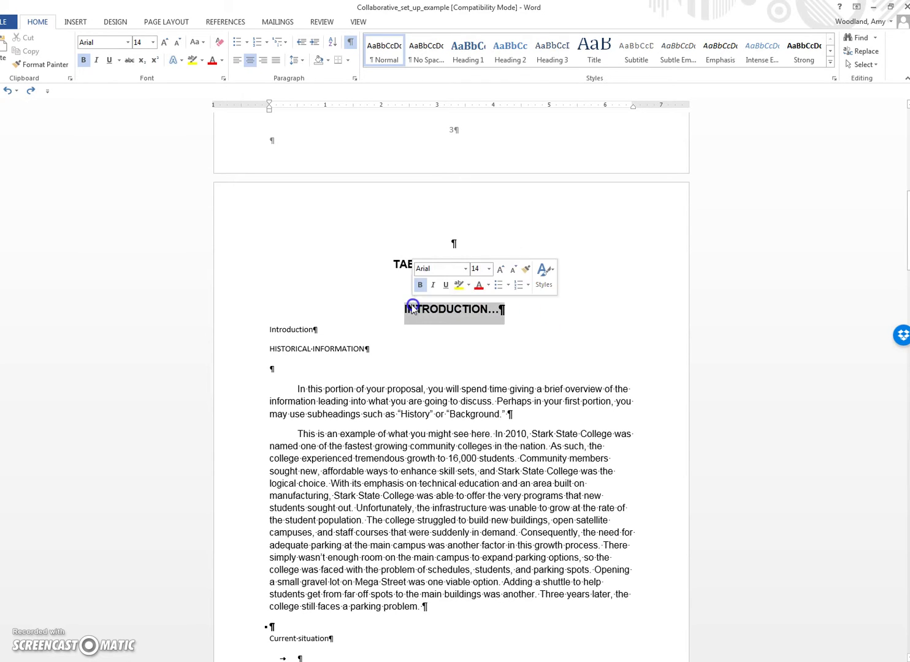
key(Delete)
Step: Hide the formatting marks and place the cursor in the TABLE OF CONTENTS heading
click(351, 42)
click(386, 265)
click(453, 268)
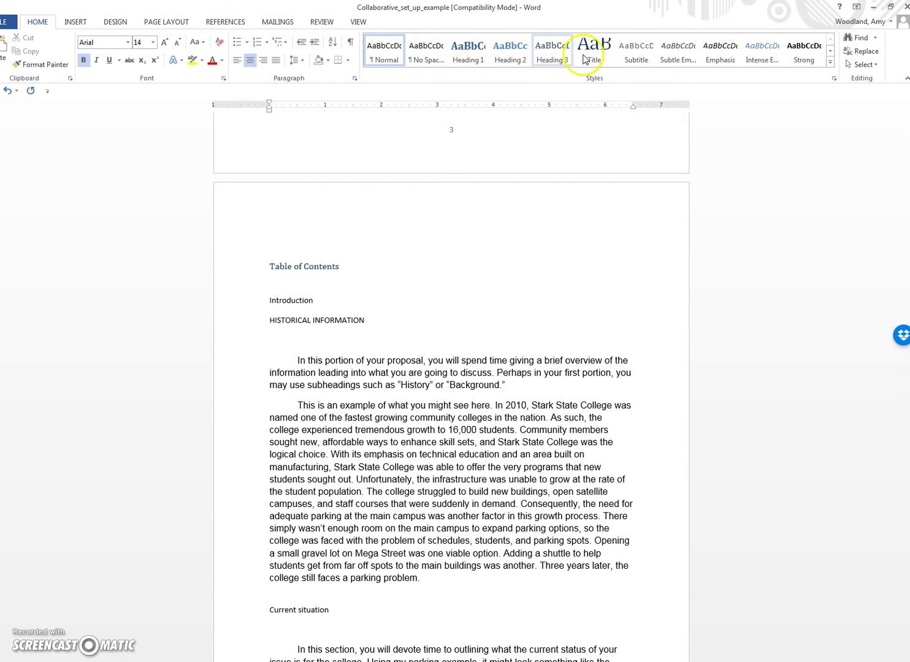
Step: Apply the Heading 1 style to the "Introduction" line above HISTORICAL INFORMATION
click(283, 325)
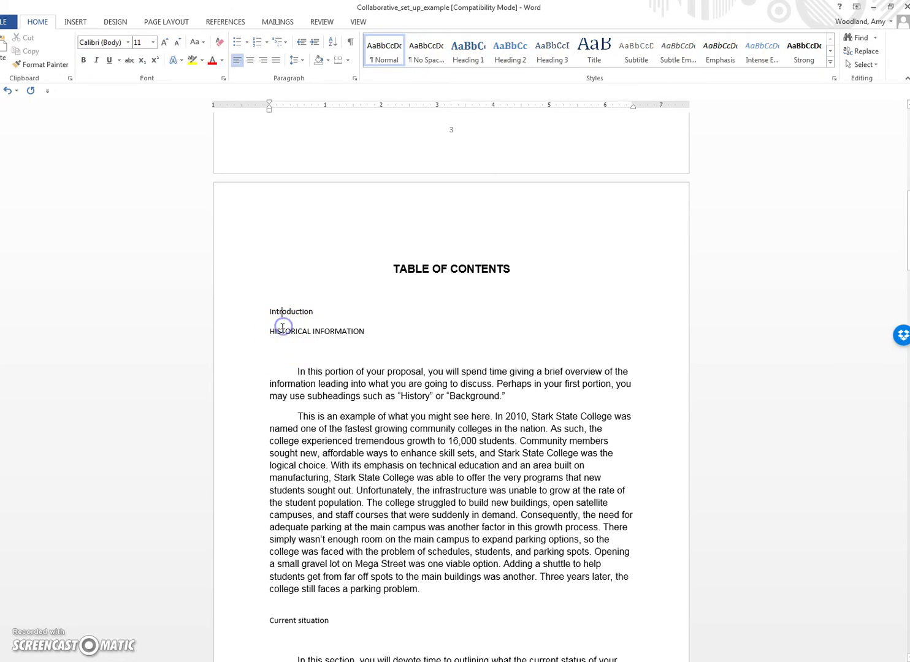
drag(313, 311, 265, 309)
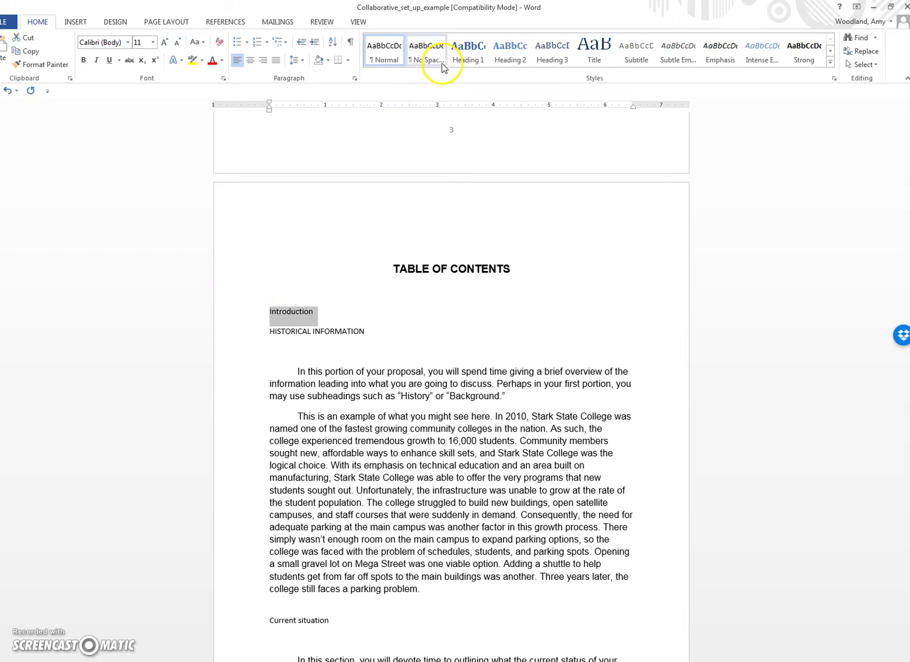
click(466, 64)
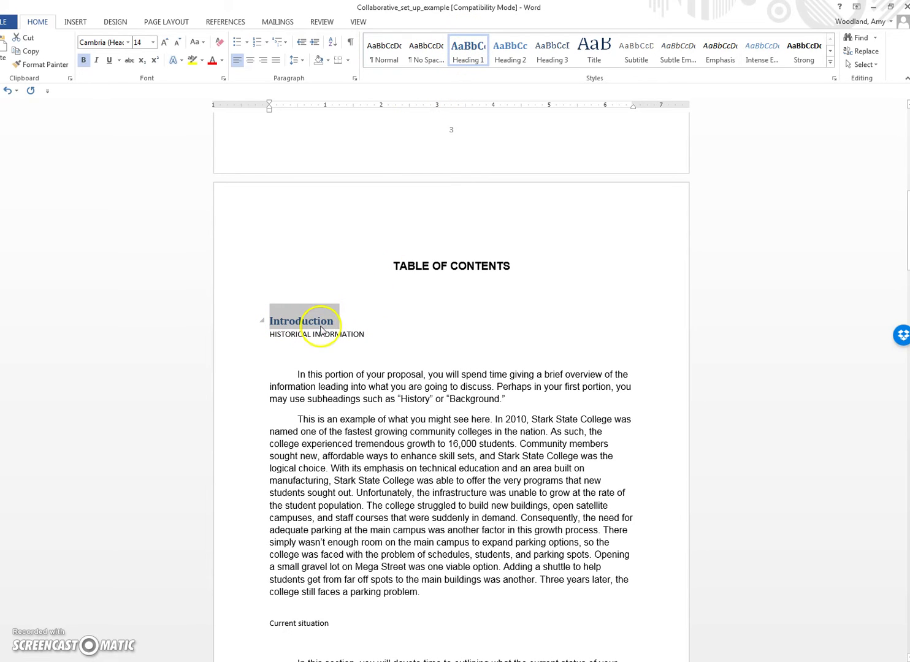
Step: Set the Introduction heading's font color to Automatic and turn on the All caps effect
click(222, 61)
click(227, 75)
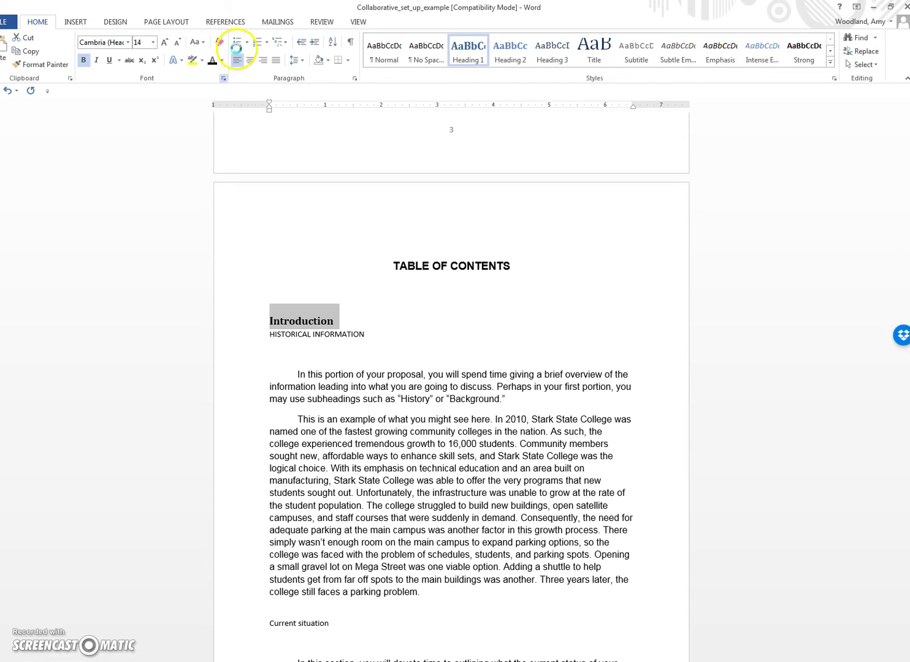
key(ctrl+d)
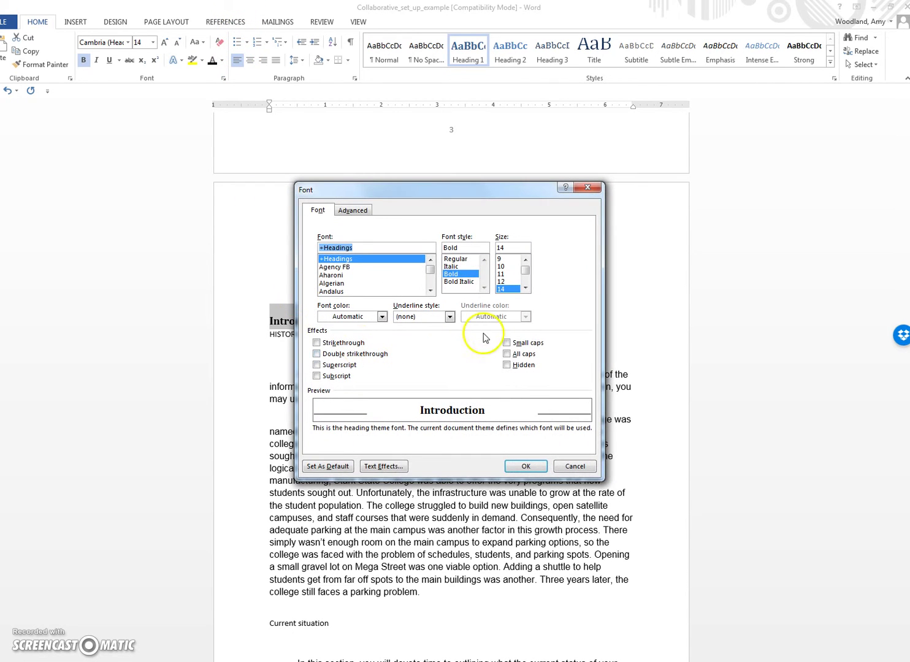
click(506, 355)
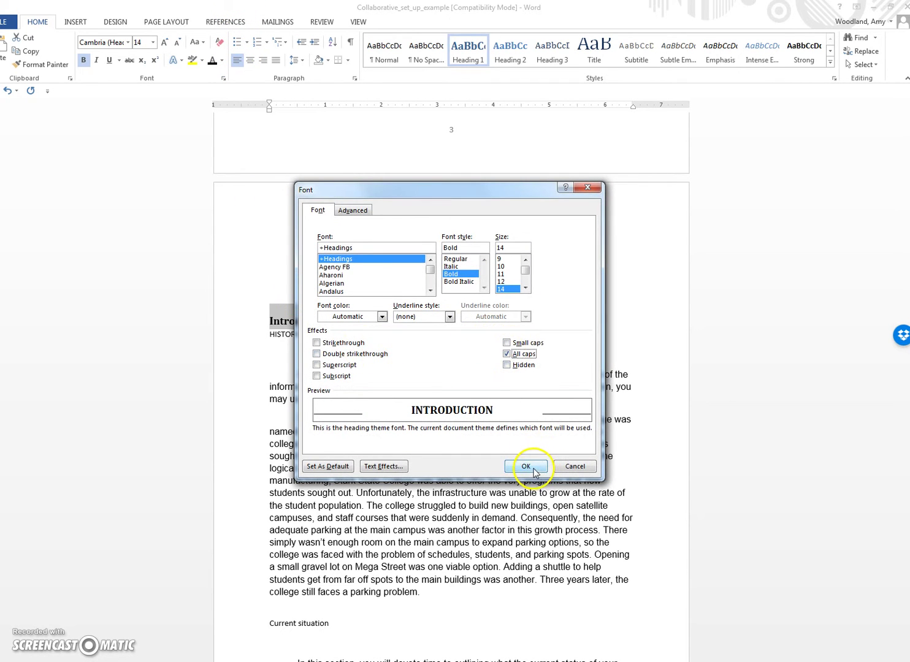
click(530, 468)
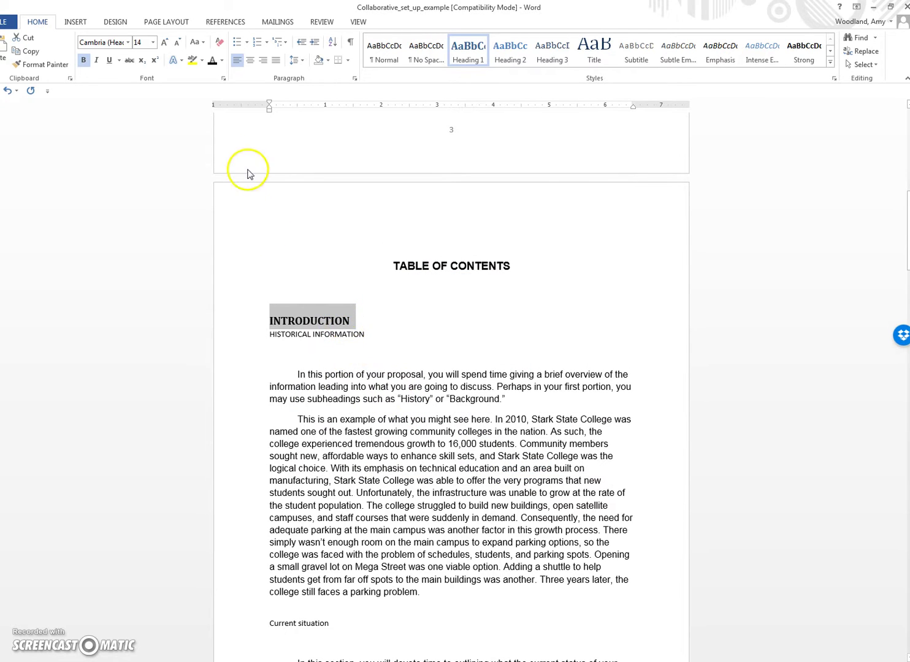
Step: Add a bottom border under the INTRODUCTION heading and insert a blank line above HISTORICAL INFORMATION
click(337, 61)
click(354, 320)
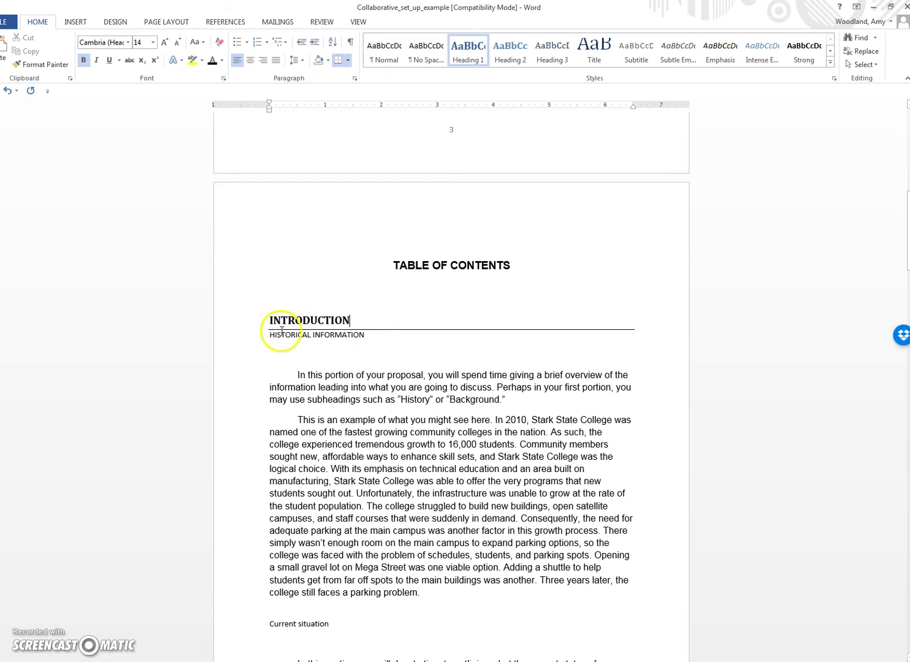
click(269, 336)
key(Return)
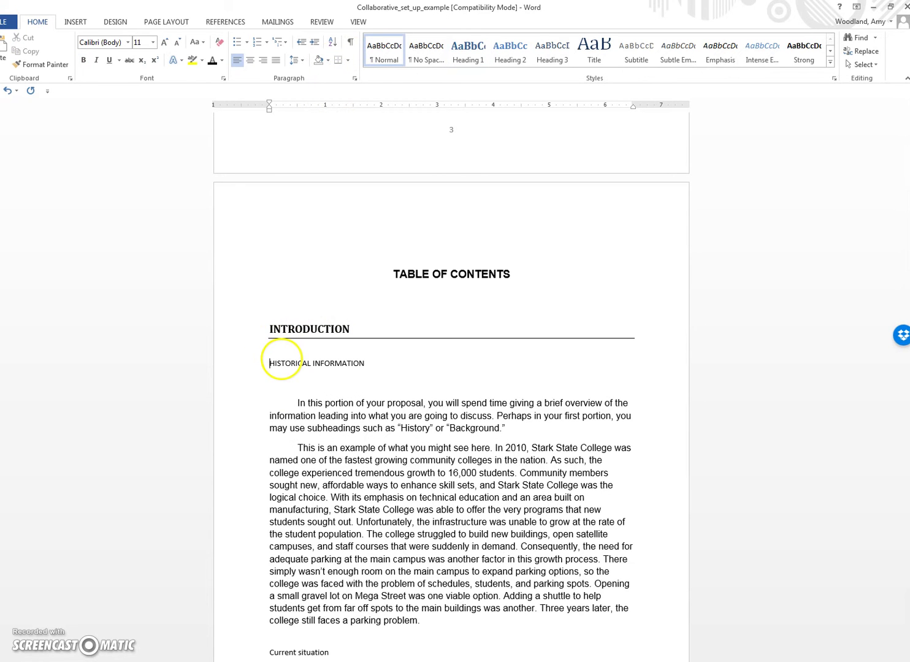
Step: Set the INTRODUCTION heading's font to Arial to match the TABLE OF CONTENTS heading
click(428, 277)
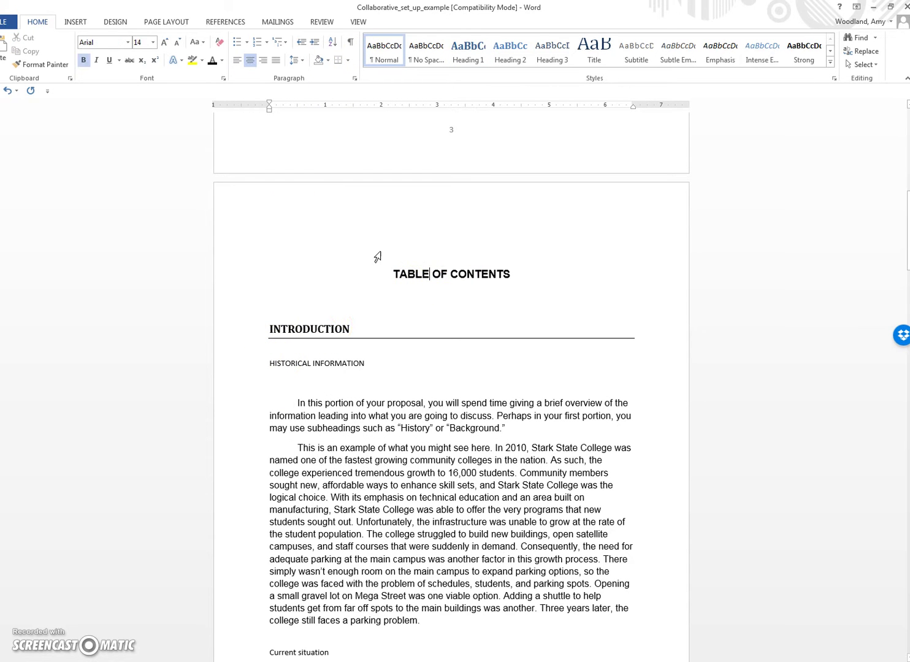
triple_click(424, 273)
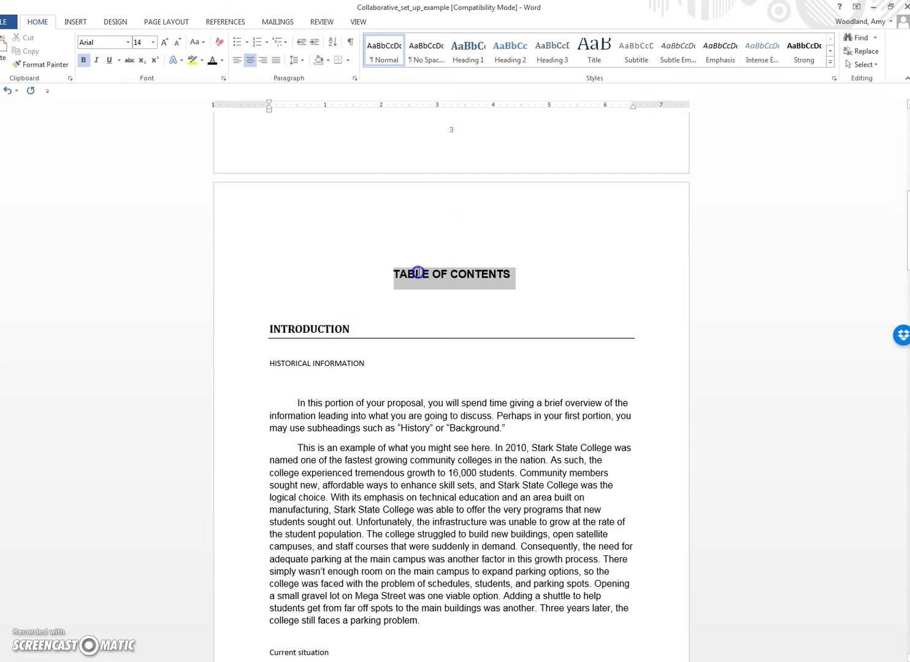
click(318, 330)
drag(355, 332, 287, 328)
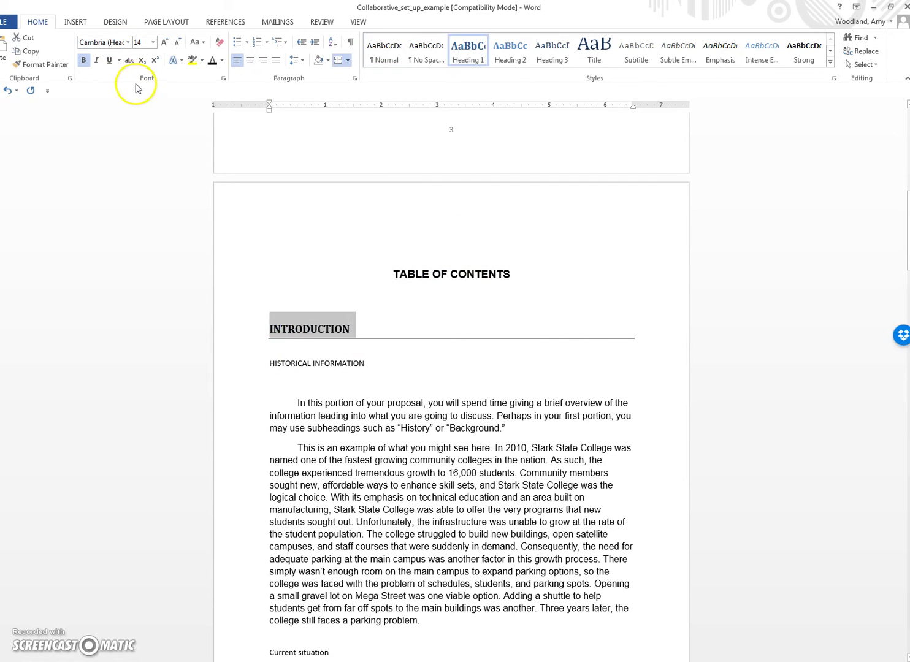
click(128, 43)
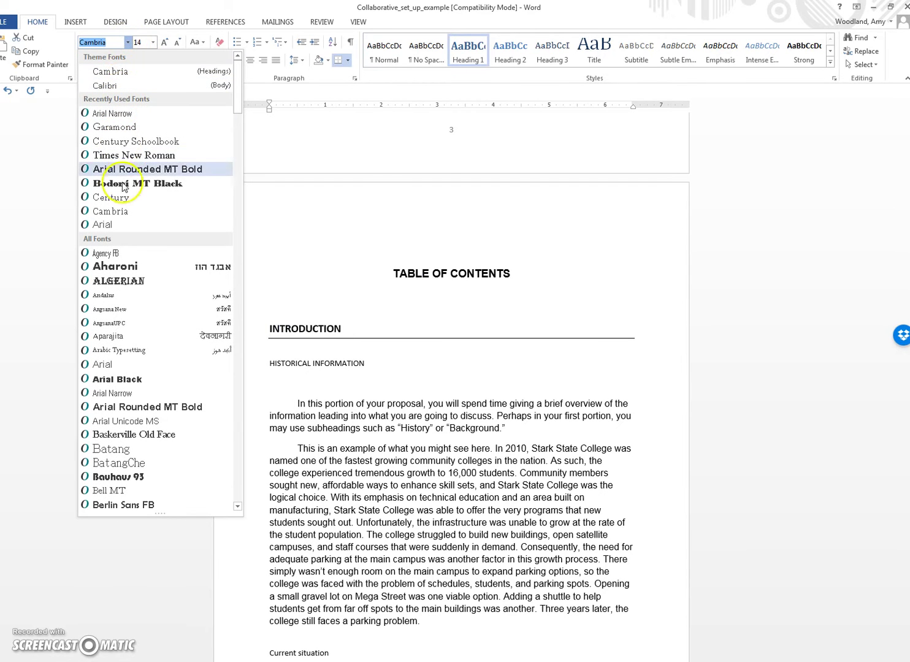
click(124, 224)
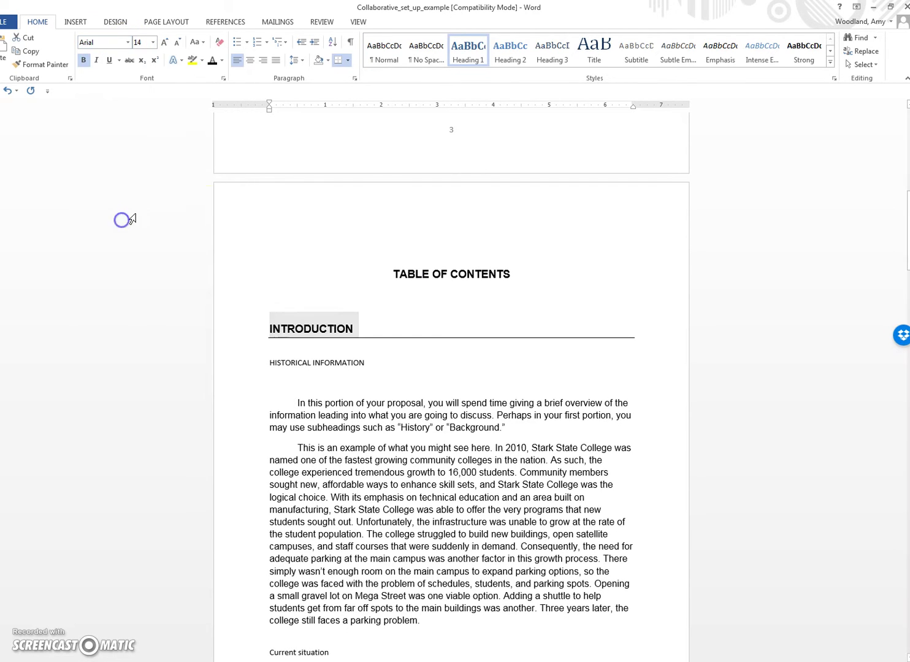
click(375, 340)
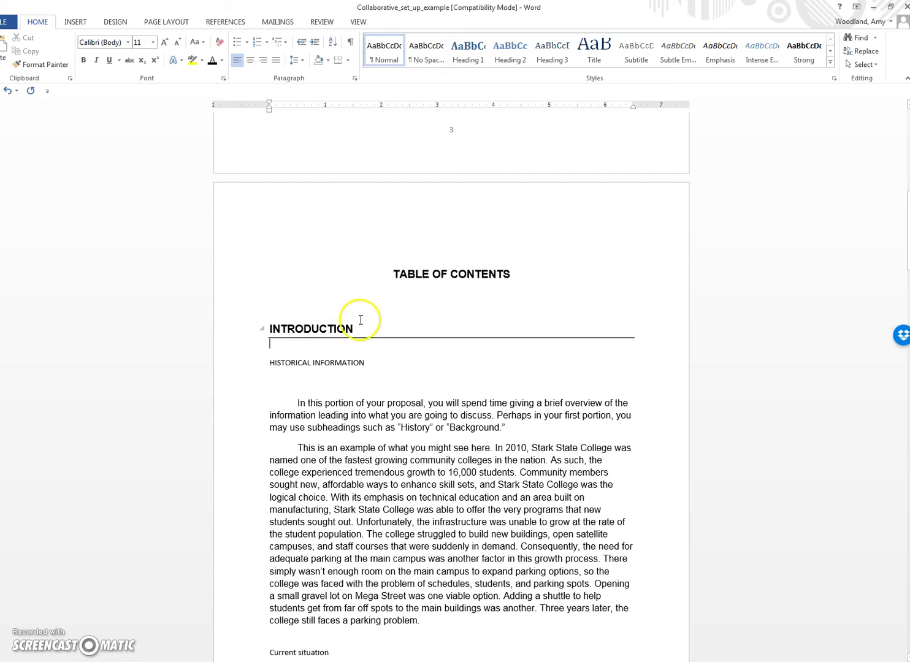
Step: Check which styles the INTRODUCTION and HISTORICAL INFORMATION lines use
click(290, 326)
click(470, 54)
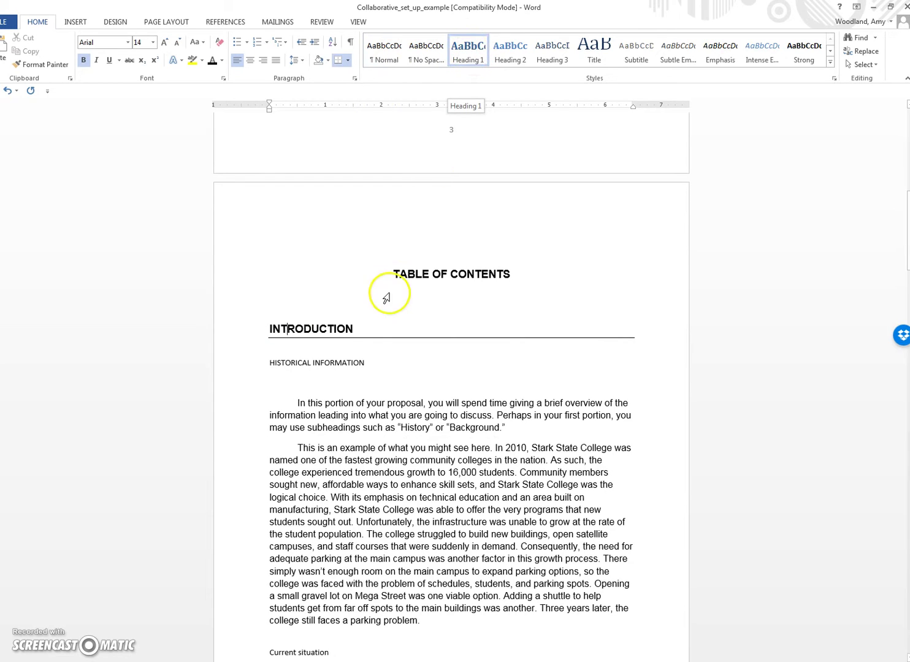
click(347, 363)
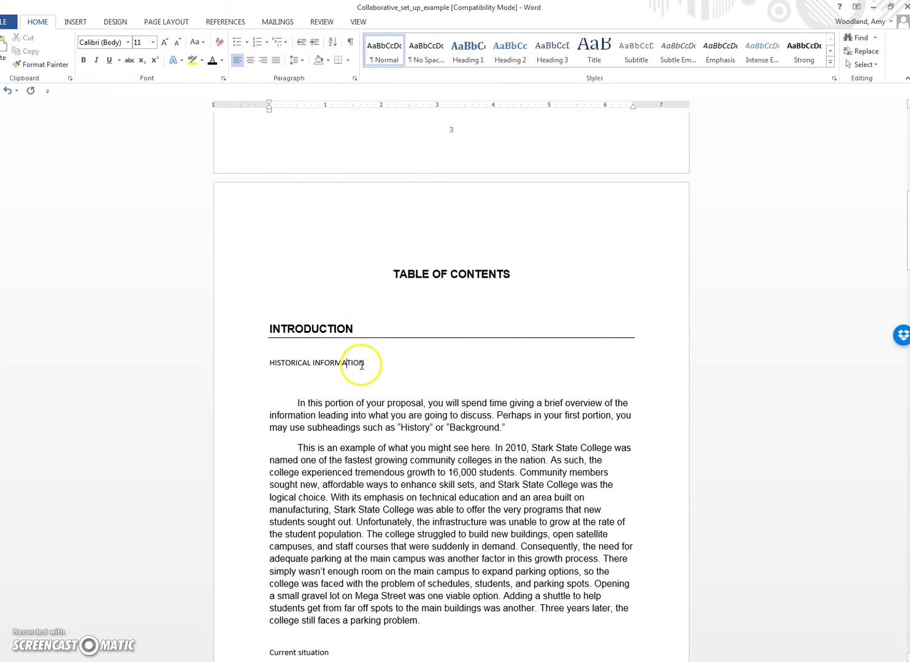
click(306, 330)
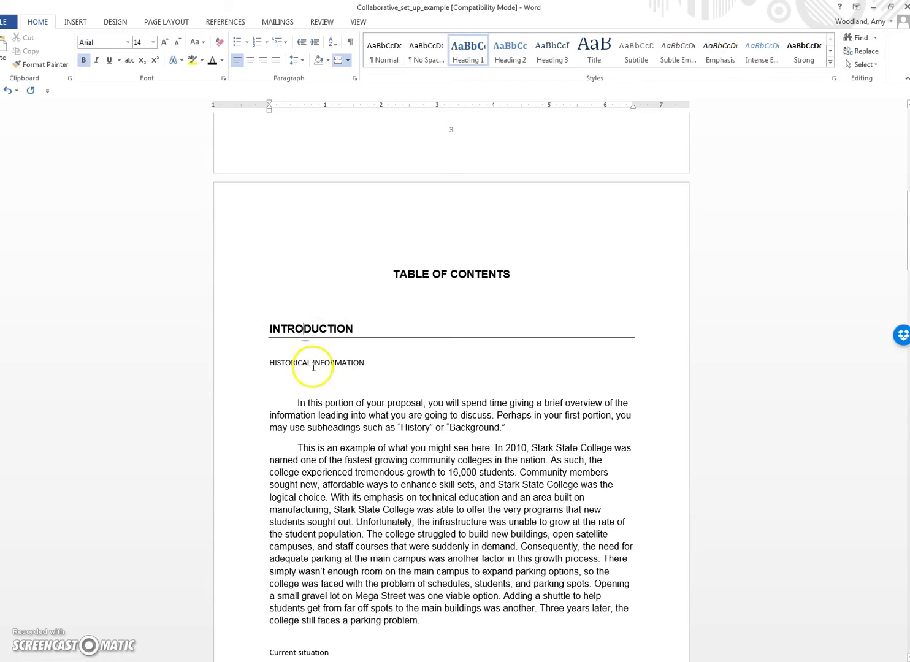
Step: Apply the Heading 2 style to the HISTORICAL INFORMATION line and set its font color to Automatic
drag(367, 362, 271, 364)
click(510, 52)
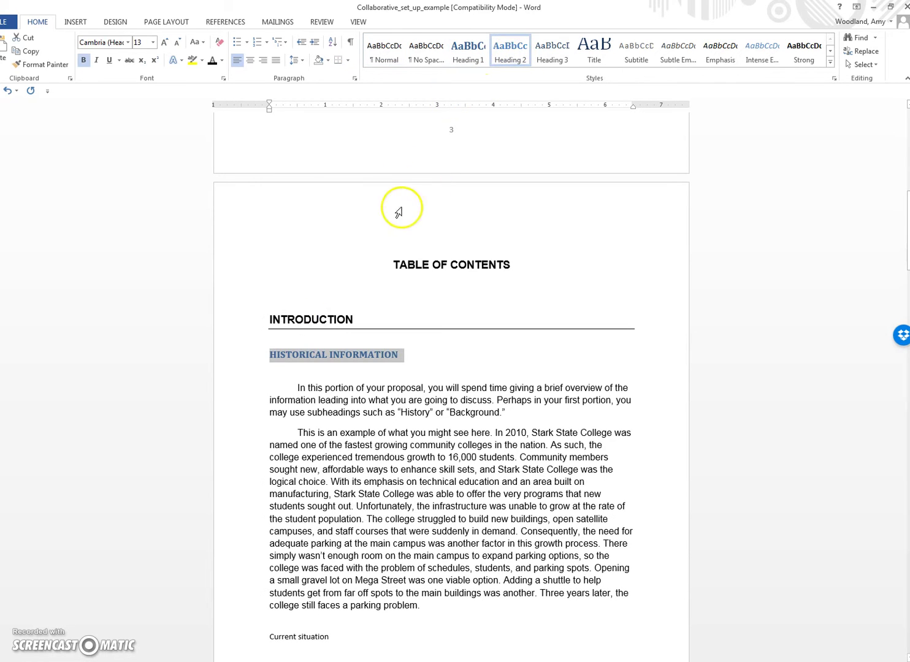
click(212, 62)
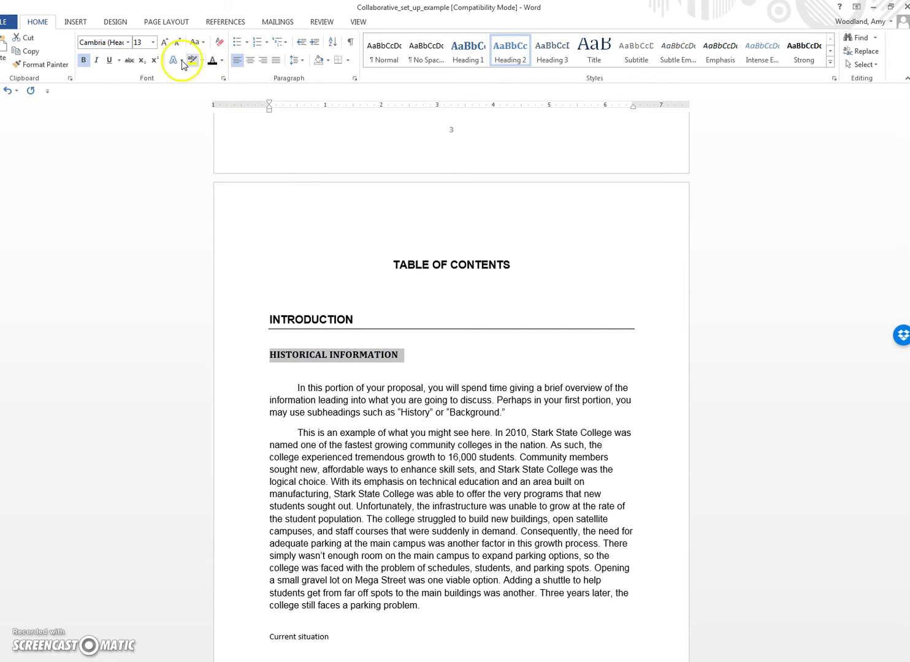
Step: Set the HISTORICAL INFORMATION heading's font to Arial, size 12
click(128, 42)
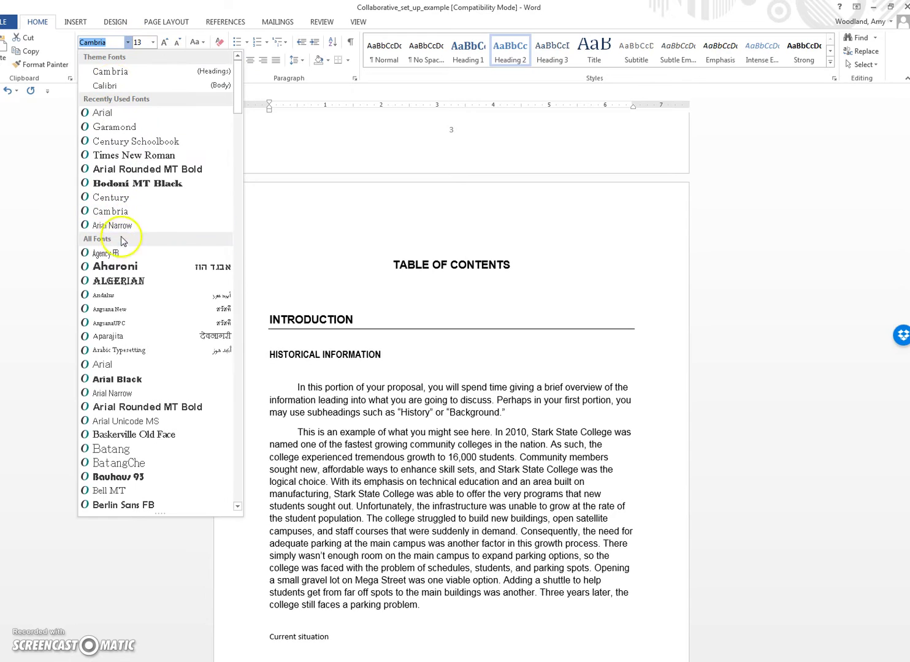
click(117, 113)
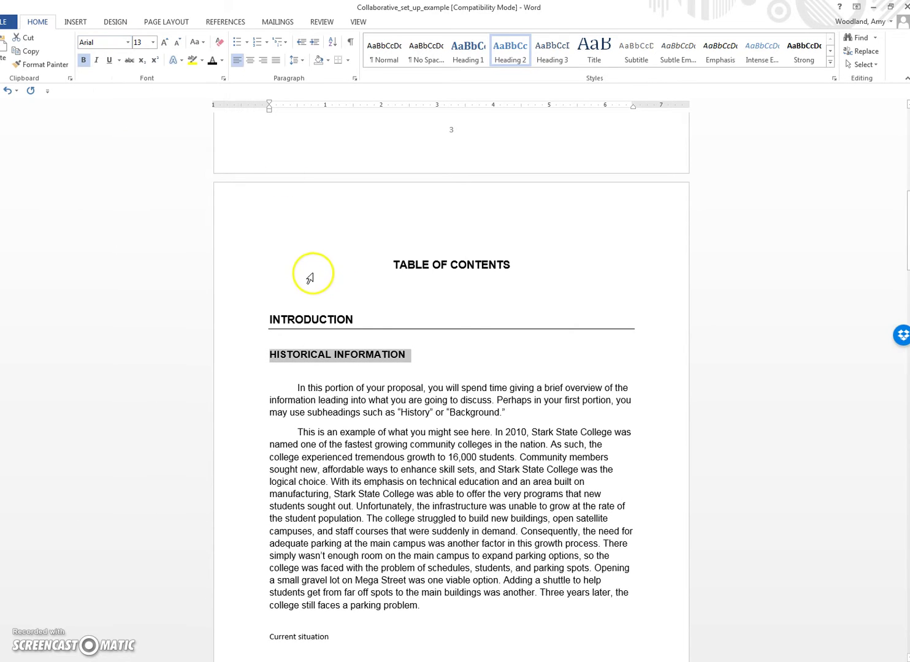
click(152, 42)
click(145, 102)
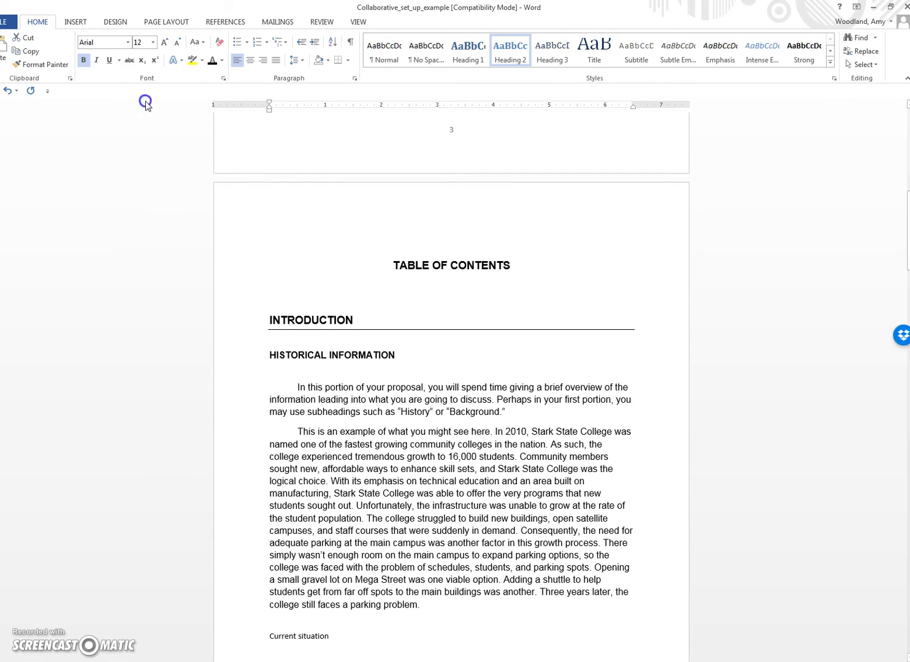
click(362, 355)
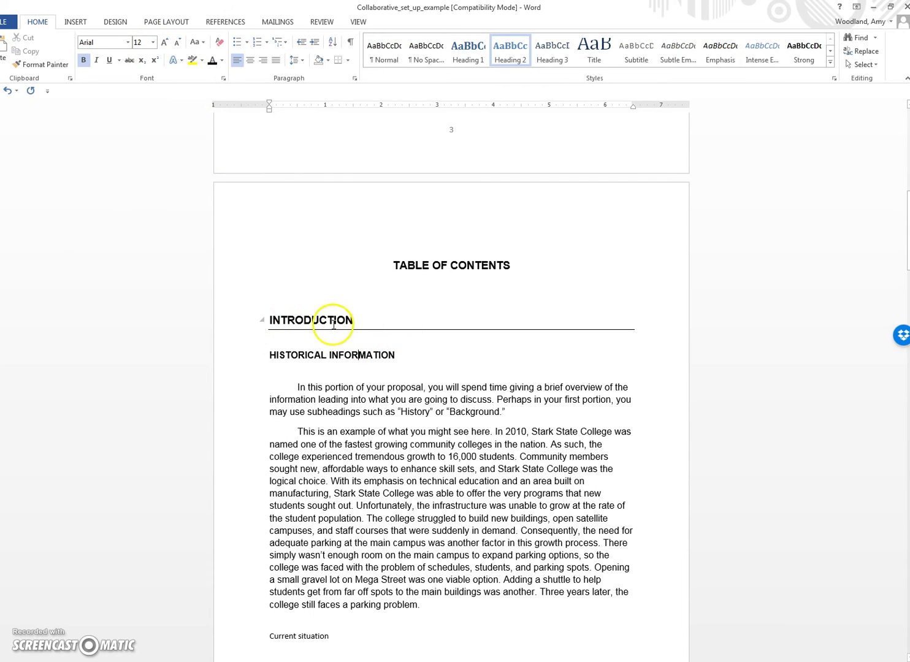
Step: Check the styles of the HISTORICAL INFORMATION heading and of the body paragraphs below it
drag(403, 356, 291, 354)
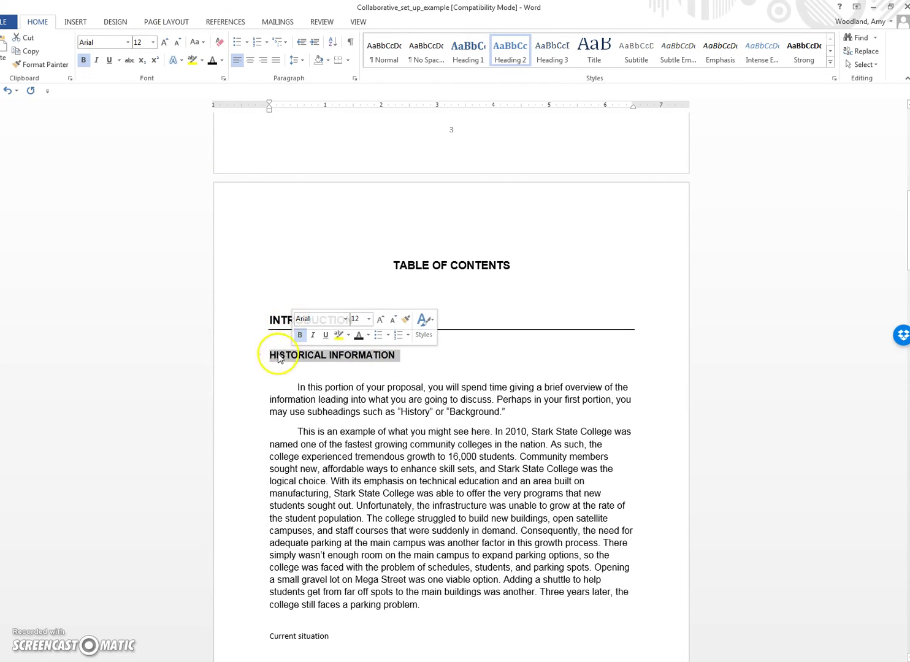
click(433, 361)
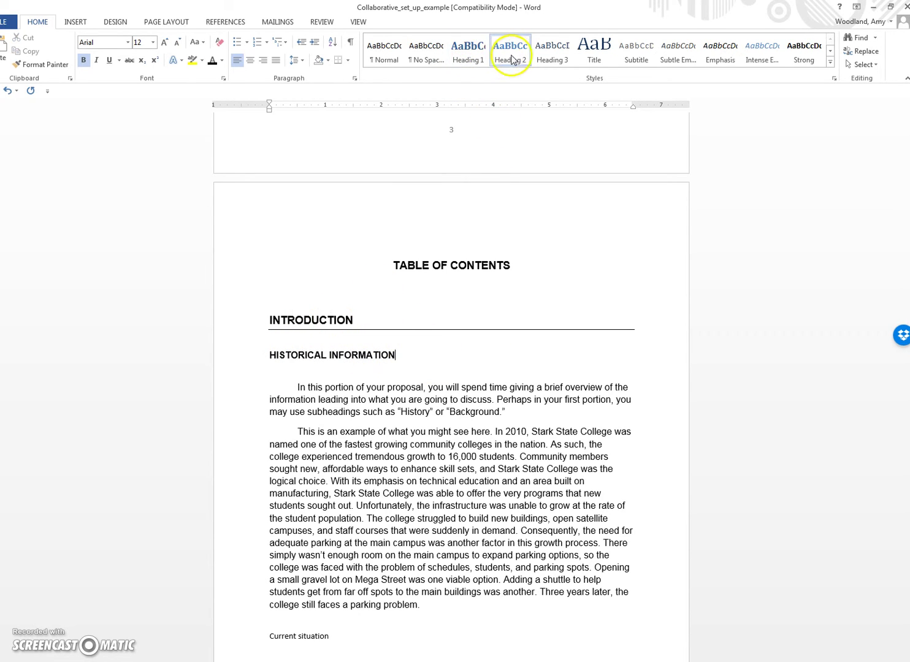
click(470, 57)
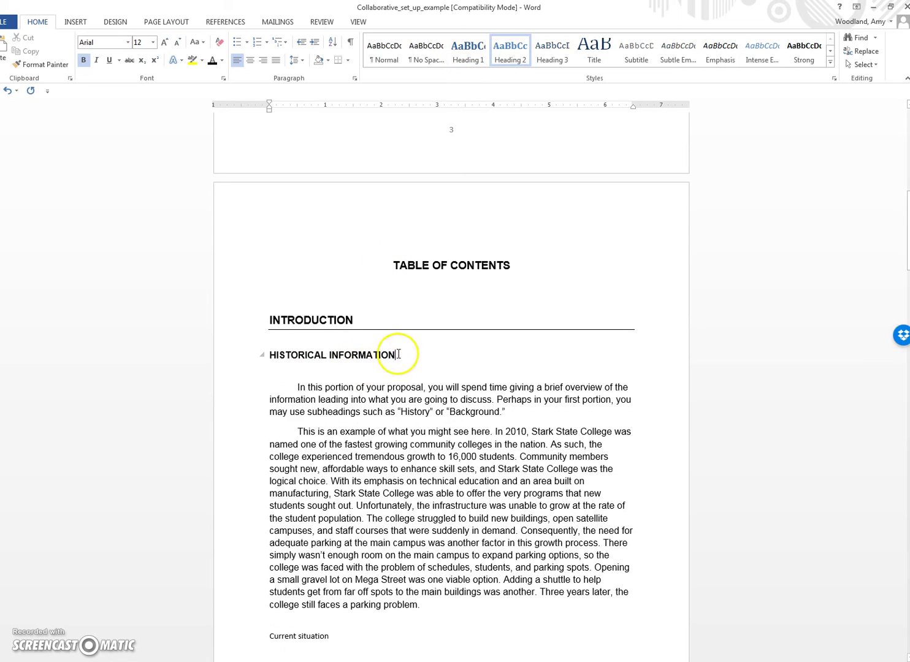
click(376, 389)
drag(307, 391, 507, 414)
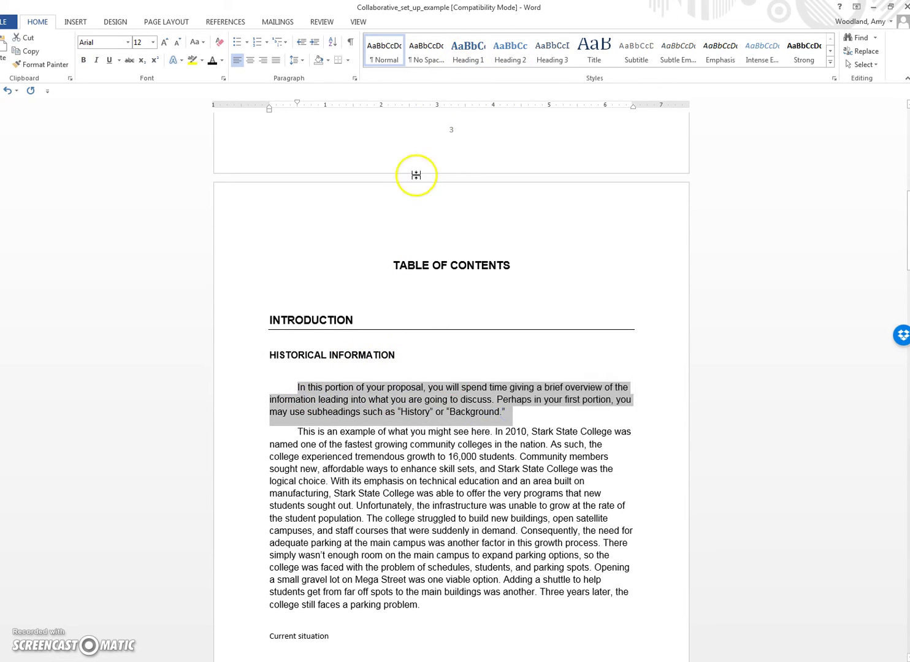
click(360, 505)
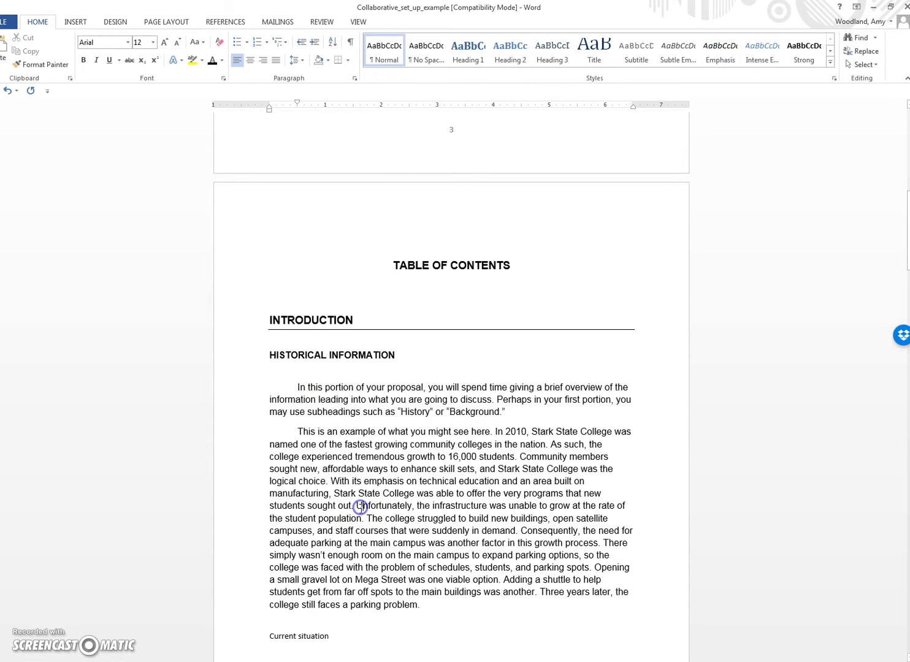
Step: Copy the HISTORICAL INFORMATION heading's formatting onto the "Current situation" line with Format Painter
scroll(357, 504, down, 2)
scroll(357, 504, down, 2)
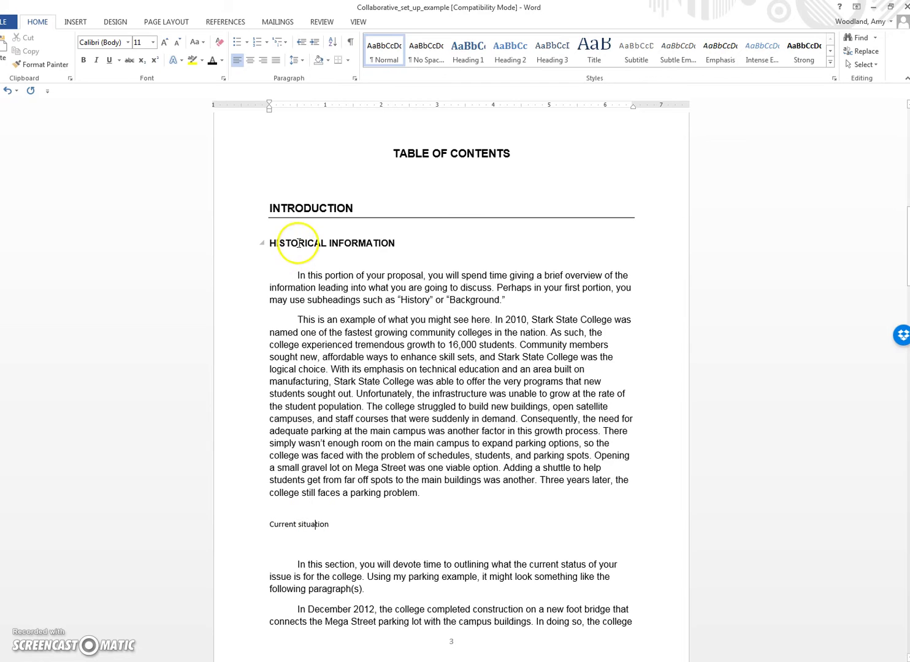
drag(330, 244, 289, 244)
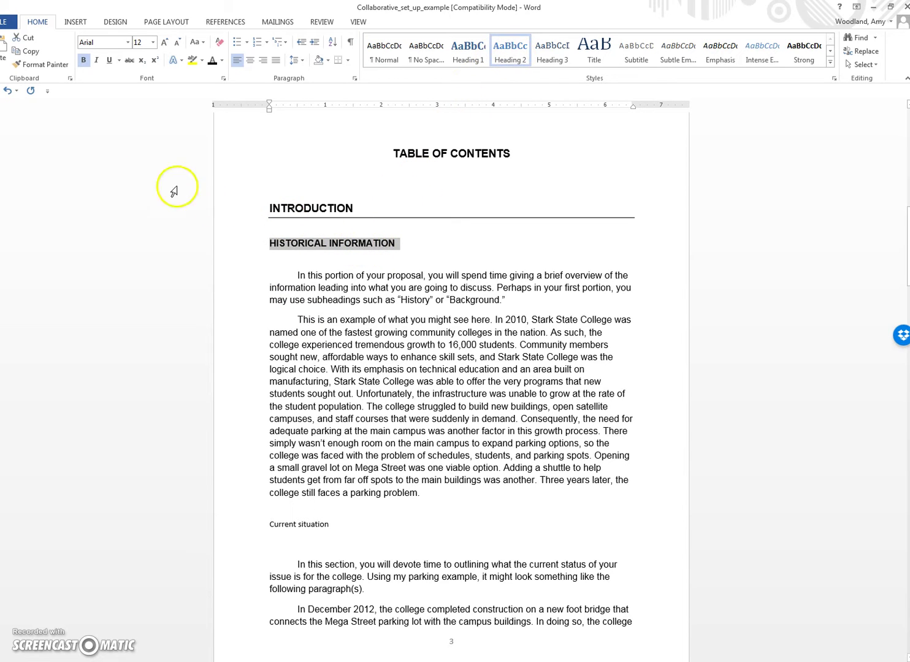
click(43, 67)
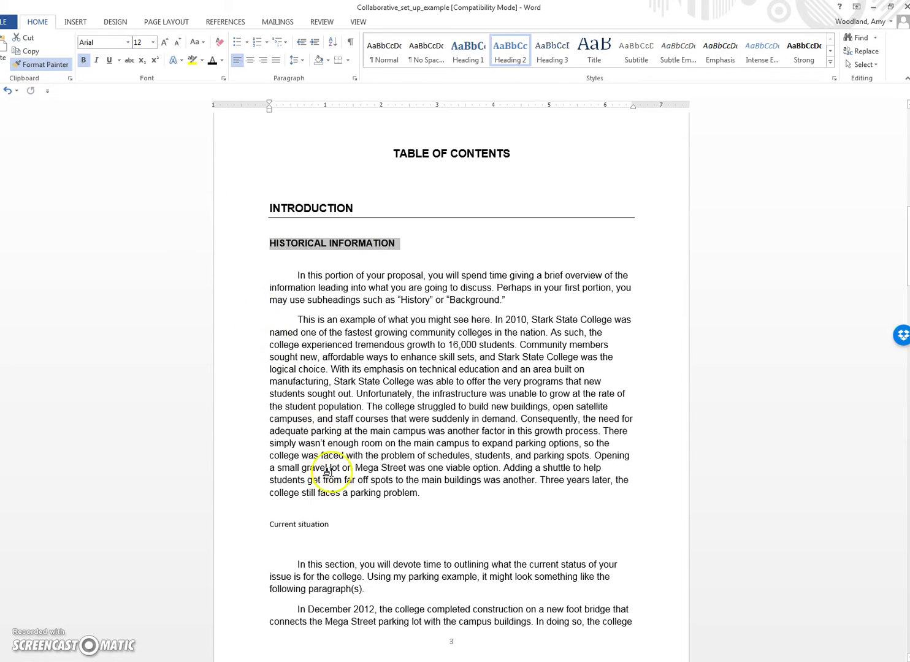
drag(334, 528, 272, 530)
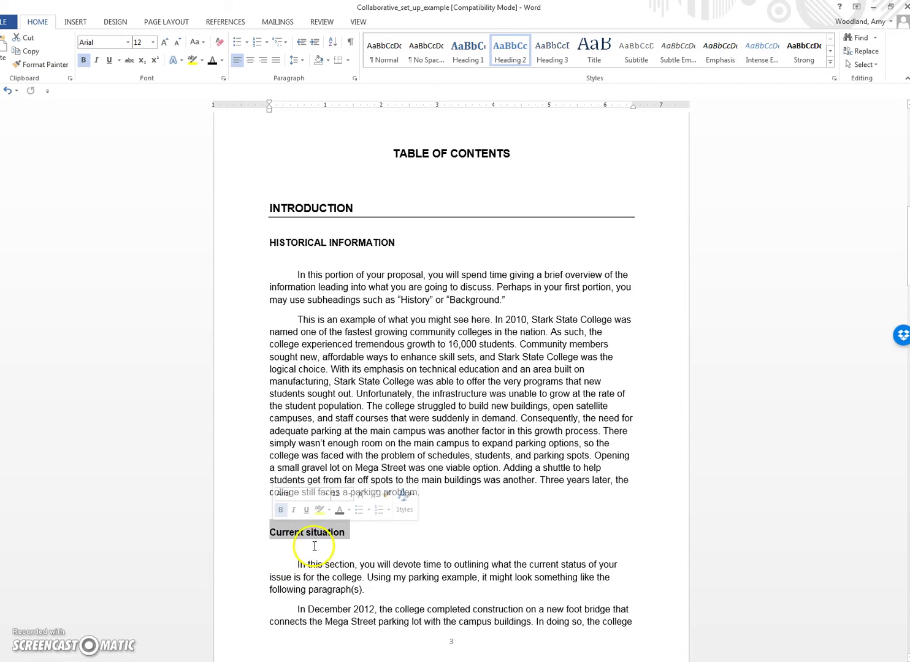
Step: Turn on the All caps font effect for the "Current situation" heading
click(223, 78)
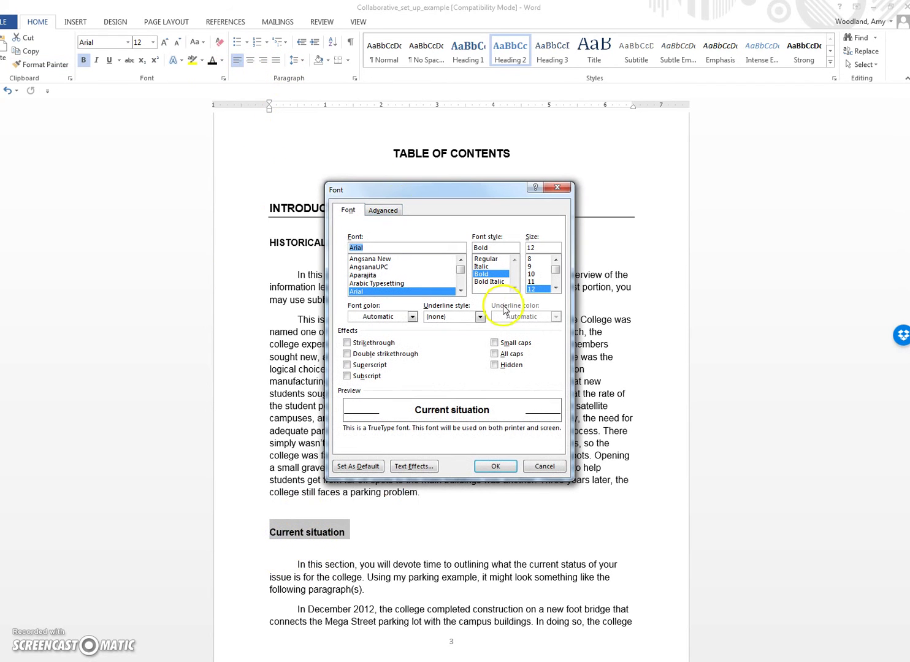
click(494, 355)
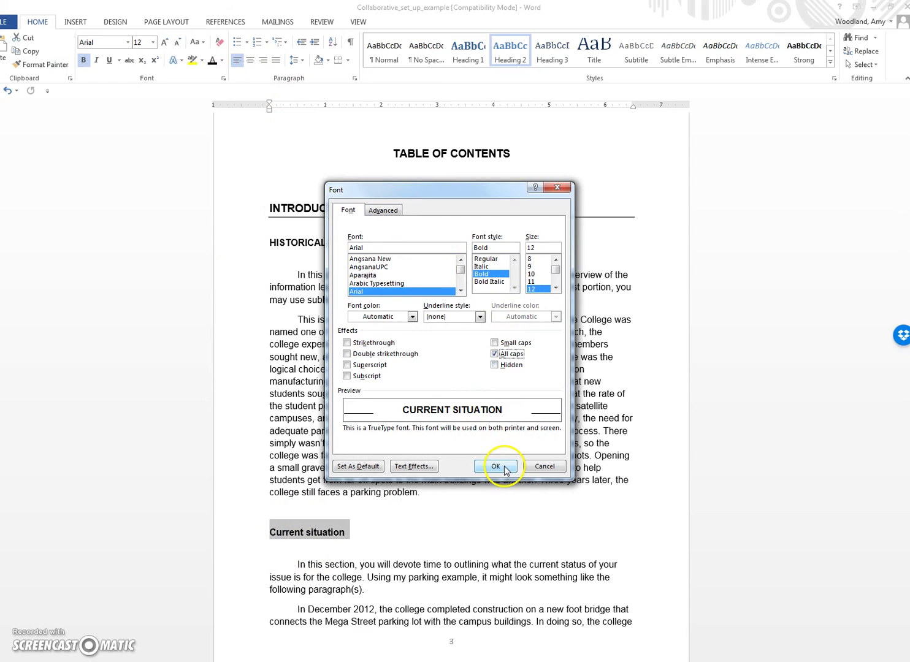
click(496, 467)
click(368, 533)
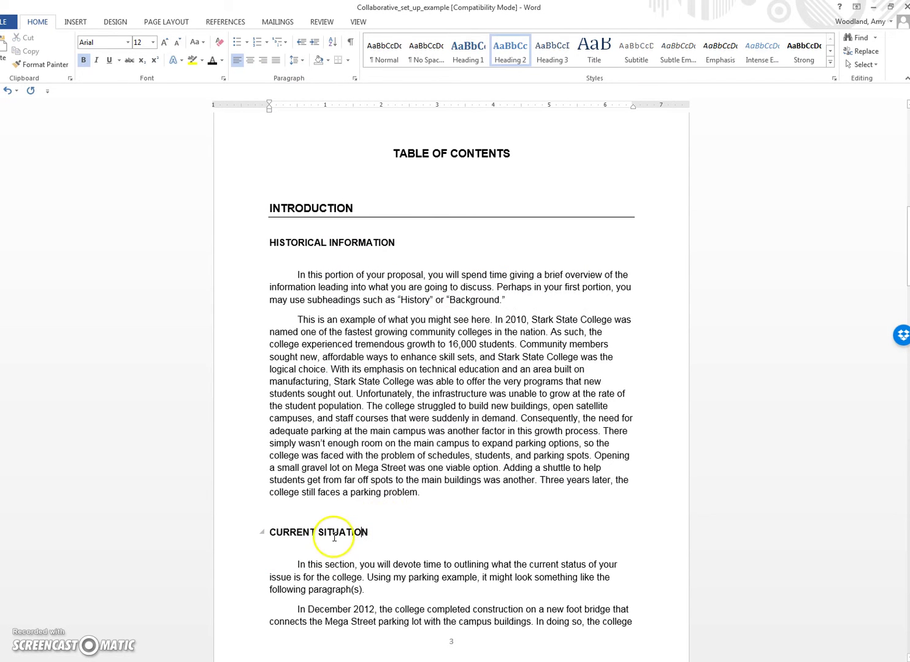
Step: Look through the following pages for remaining unstyled headings such as Impact and Solutions, and return to the INTRODUCTION heading
click(525, 48)
scroll(355, 512, down, 3)
scroll(361, 507, down, 9)
scroll(360, 500, down, 2)
click(442, 239)
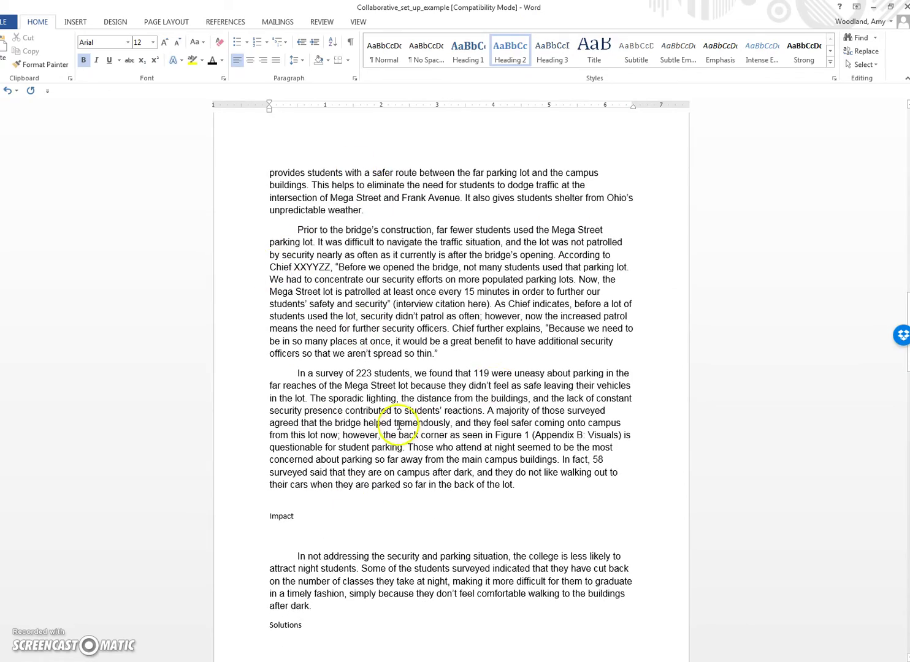
scroll(386, 430, down, 2)
click(291, 461)
scroll(308, 479, up, 5)
scroll(314, 483, up, 10)
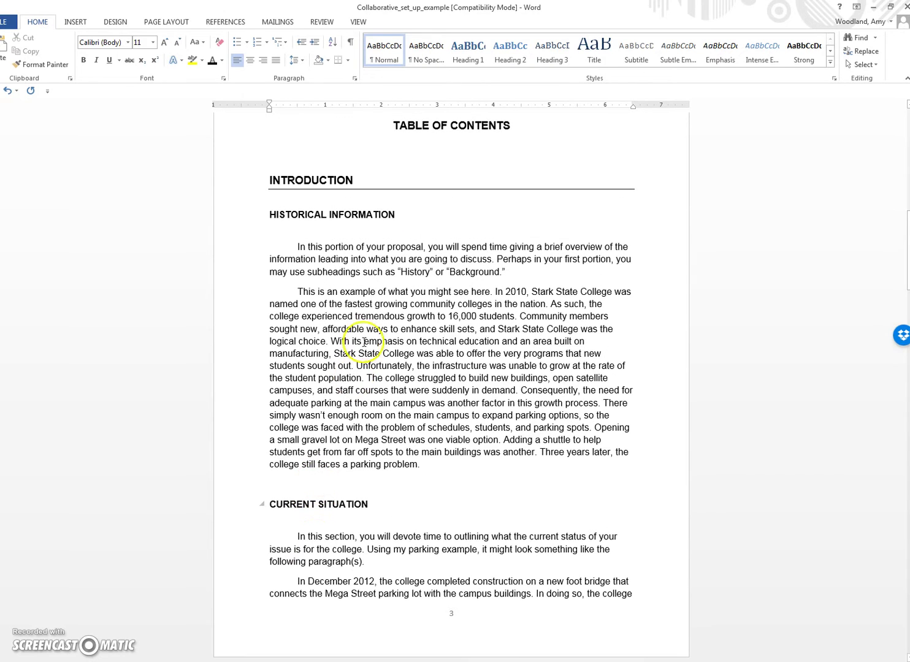
Step: Copy the INTRODUCTION heading's Heading 1 formatting onto the CURRENT SITUATION heading with Format Painter
drag(366, 178, 267, 176)
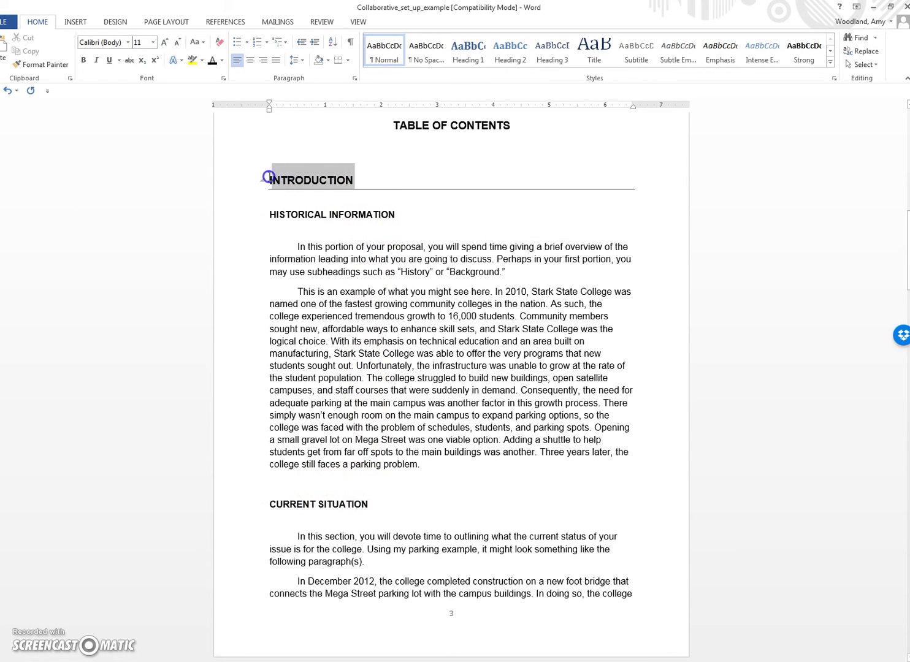
click(49, 65)
click(355, 504)
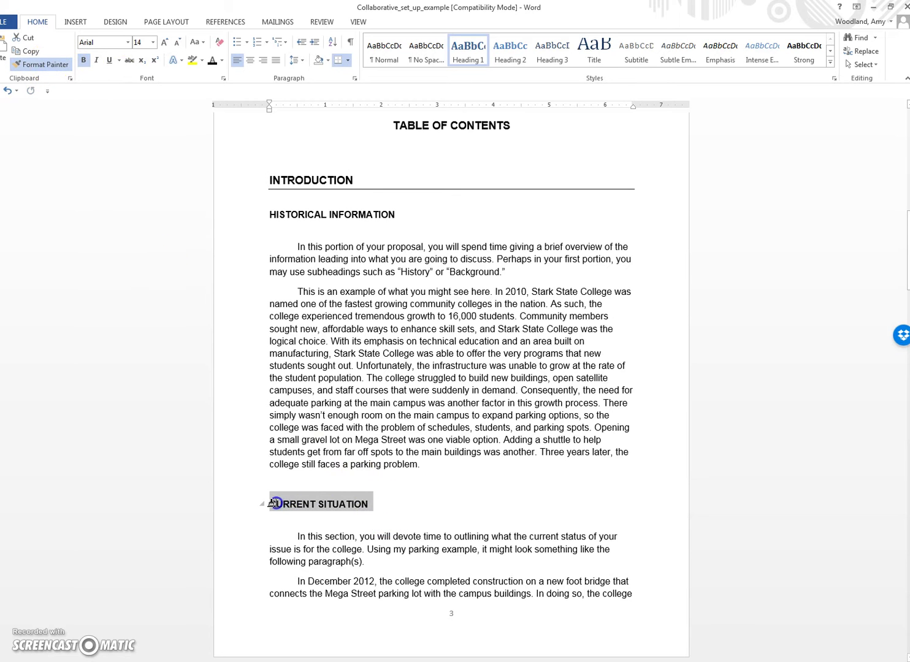
drag(273, 503, 273, 503)
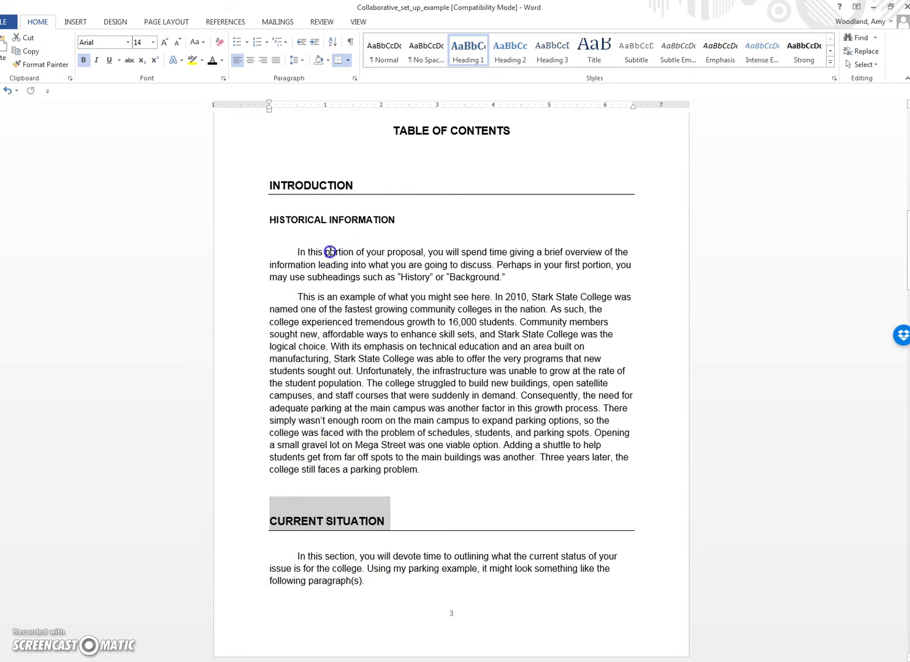
click(301, 252)
scroll(341, 398, down, 5)
scroll(339, 397, down, 12)
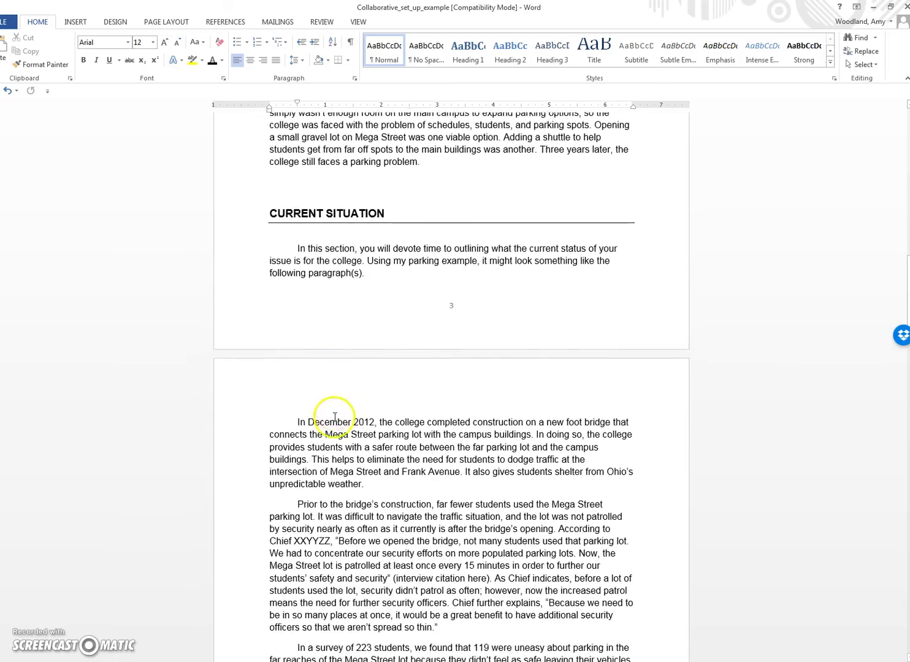
Step: Copy the HISTORICAL INFORMATION heading's Heading 2 formatting onto the "Impact" line with Format Painter
scroll(317, 511, up, 15)
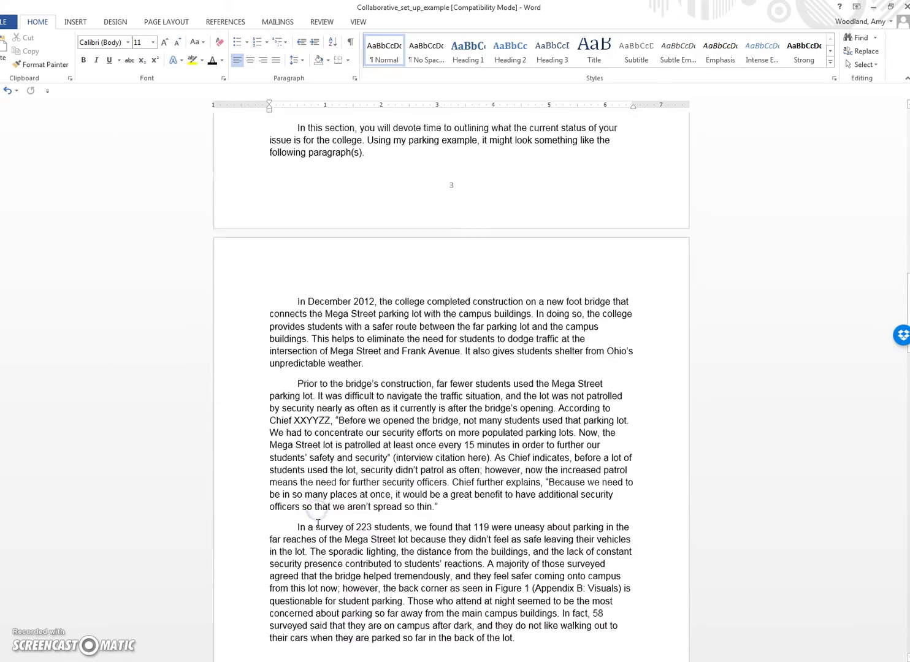
mouse_move(429, 187)
mouse_down()
mouse_move(286, 192)
mouse_move(223, 178)
mouse_up()
click(41, 65)
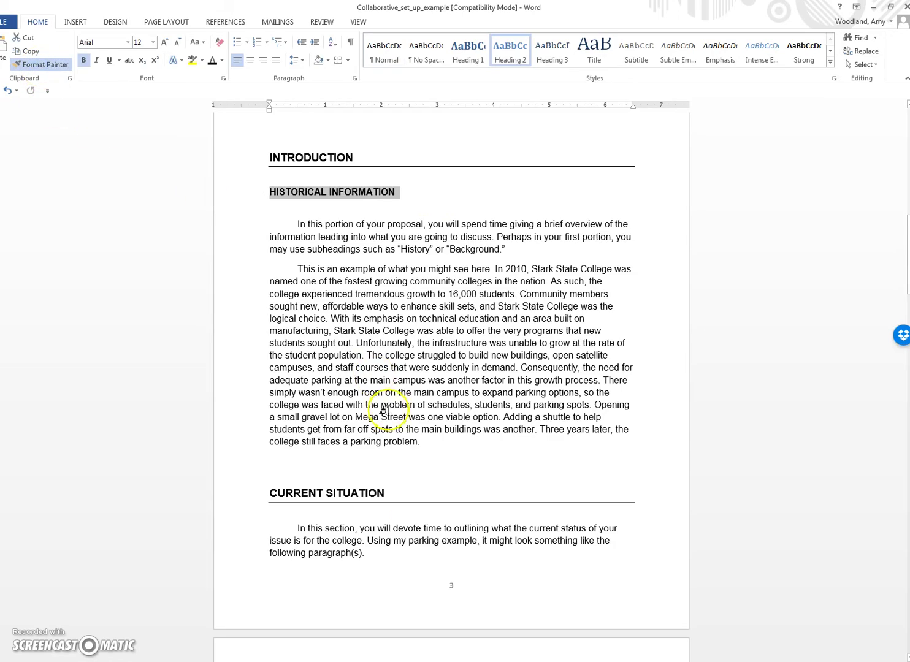
scroll(410, 552, down, 16)
scroll(410, 554, down, 1)
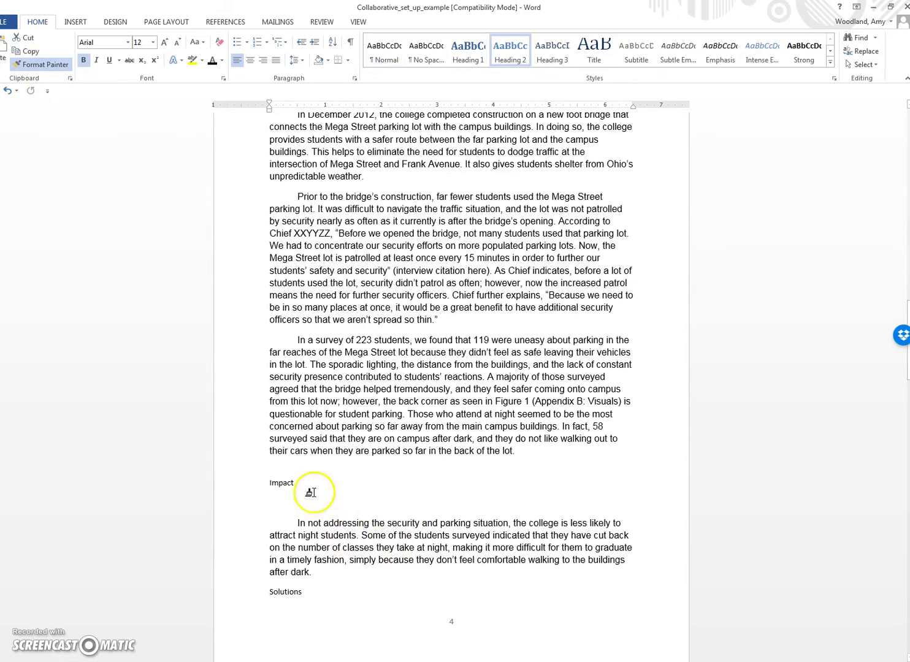
click(266, 483)
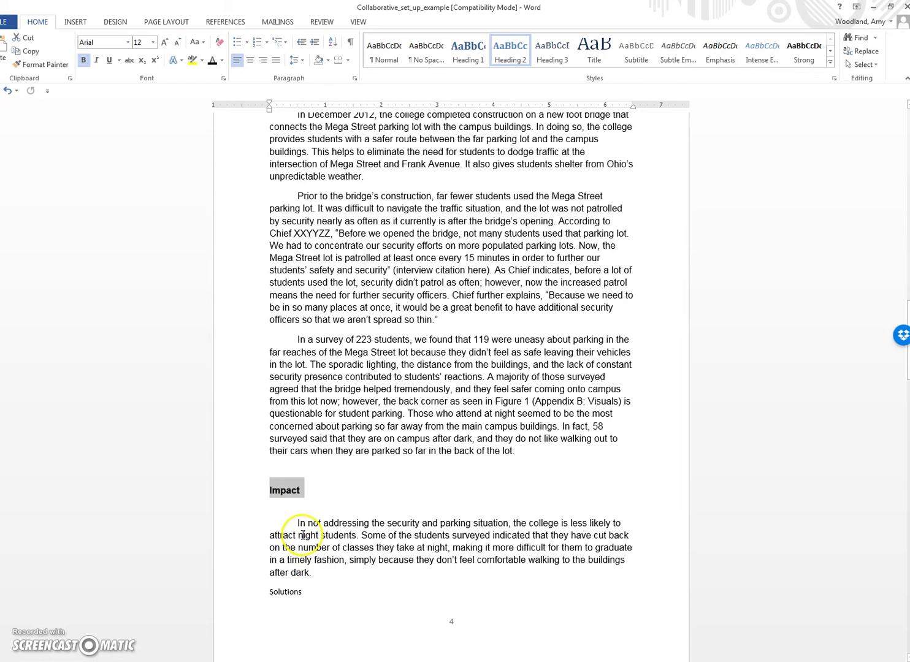
Step: Turn on the All caps font effect for the "Impact" heading
click(223, 78)
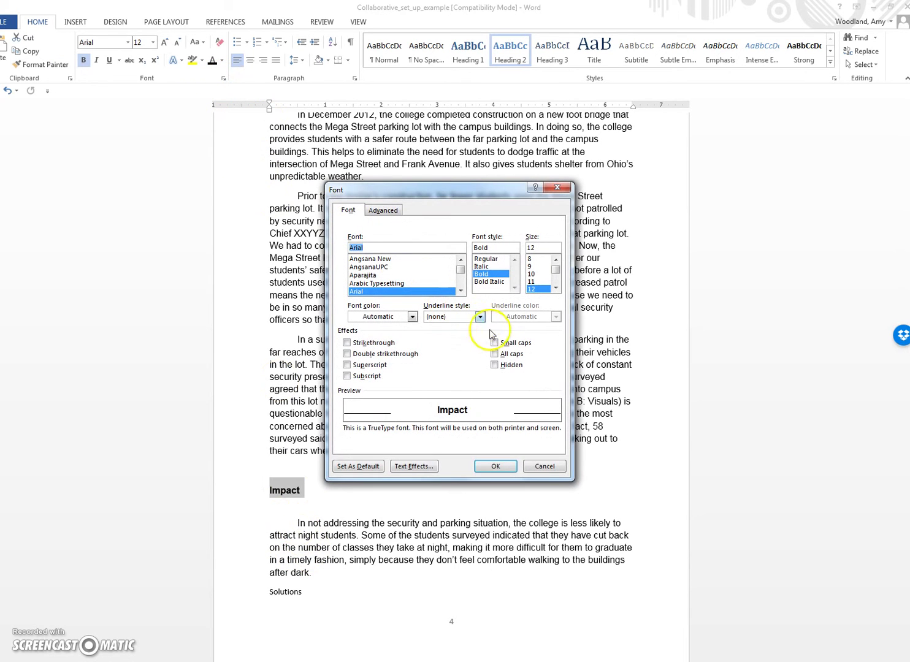
click(495, 354)
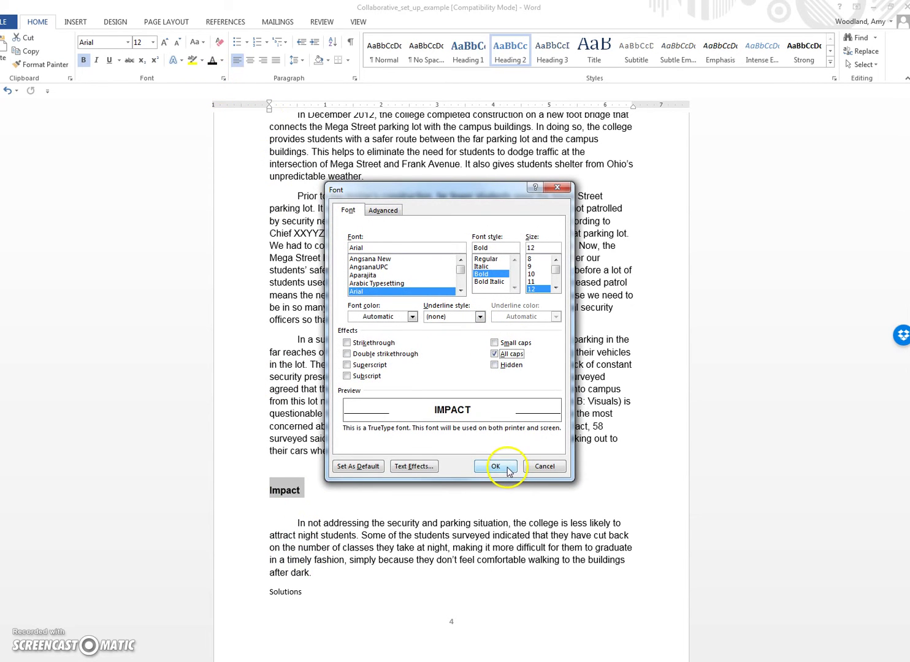
click(496, 466)
click(364, 389)
click(291, 490)
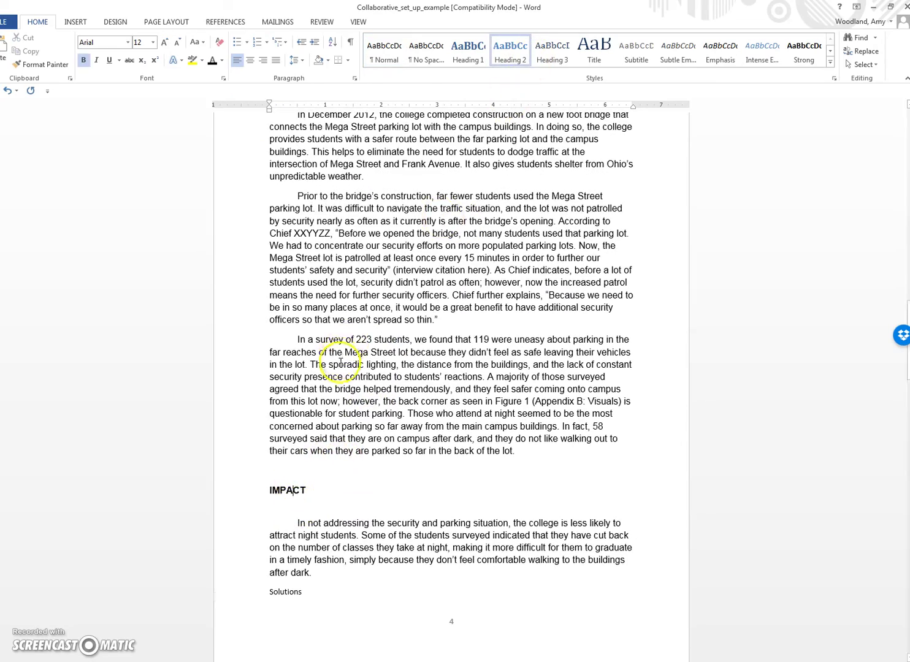
Step: Copy the CURRENT SITUATION heading's Heading 1 formatting onto the "Solutions" line with Format Painter
scroll(338, 361, up, 6)
scroll(342, 356, up, 7)
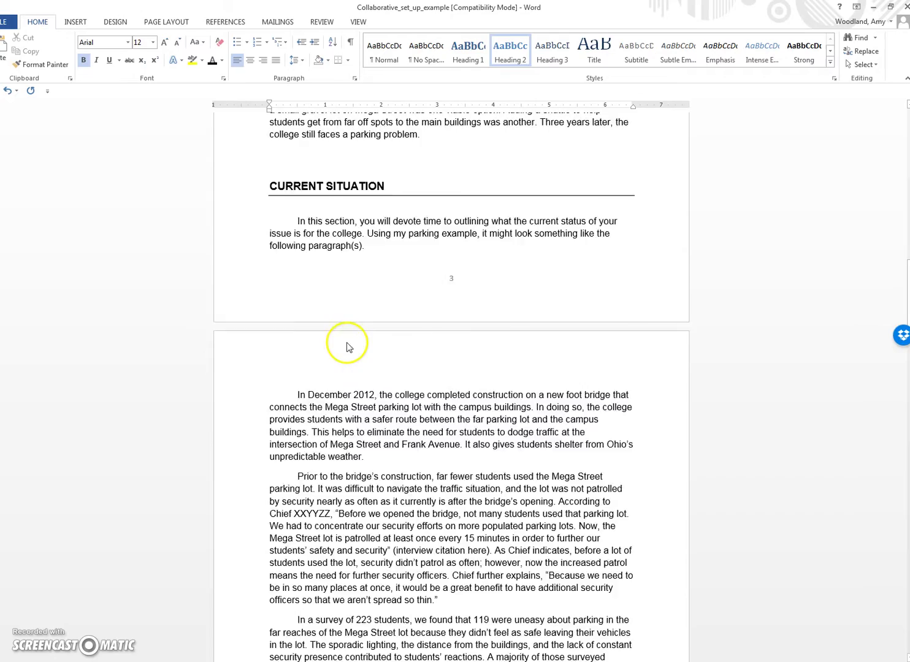
scroll(349, 343, down, 2)
drag(406, 360, 288, 351)
click(63, 66)
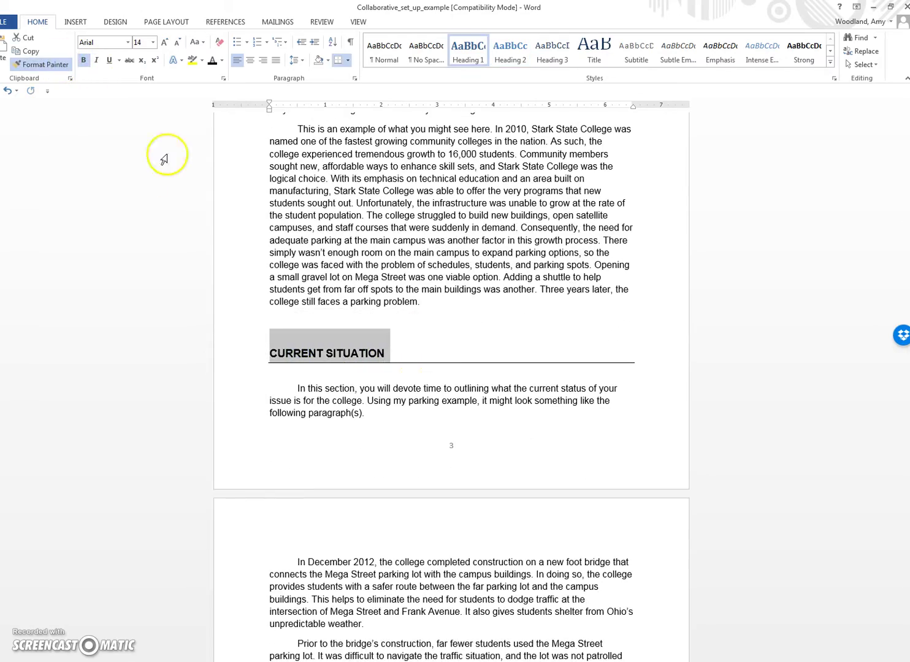
scroll(362, 436, down, 10)
scroll(362, 447, down, 4)
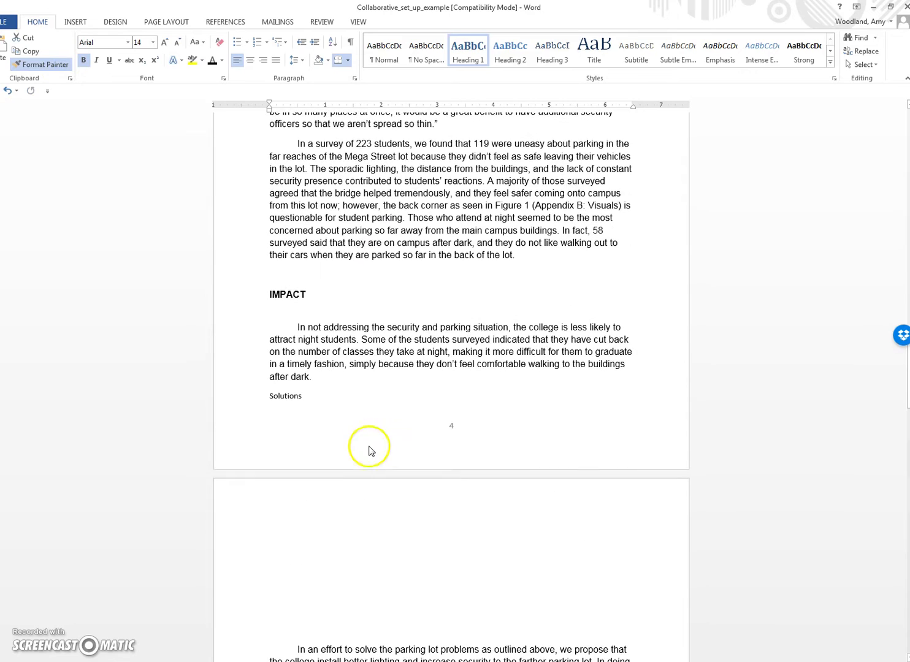
drag(306, 398, 258, 396)
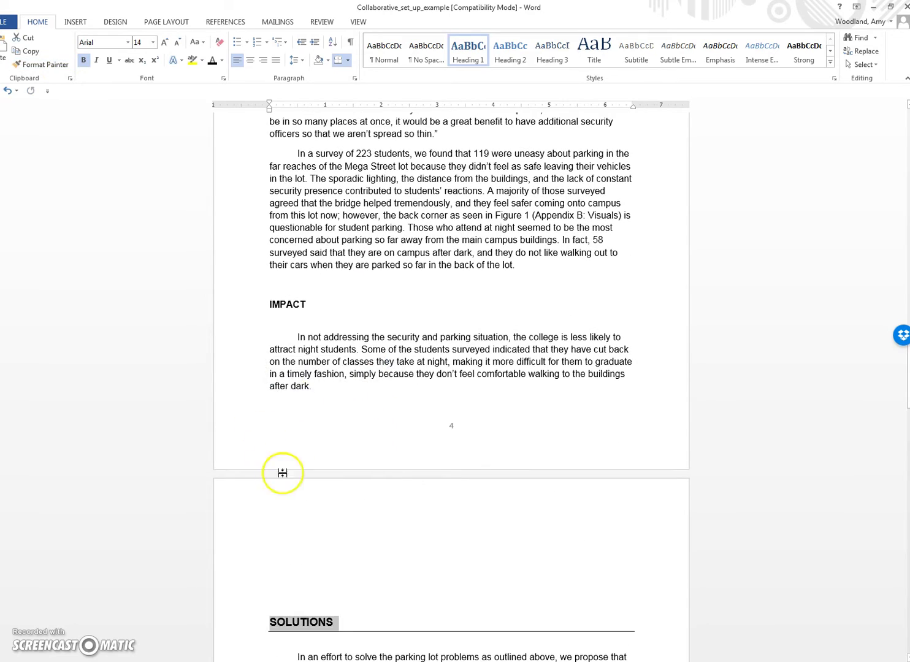
Step: Copy the IMPACT heading's Heading 2 formatting onto the "Benefits" line with Format Painter
scroll(284, 471, down, 4)
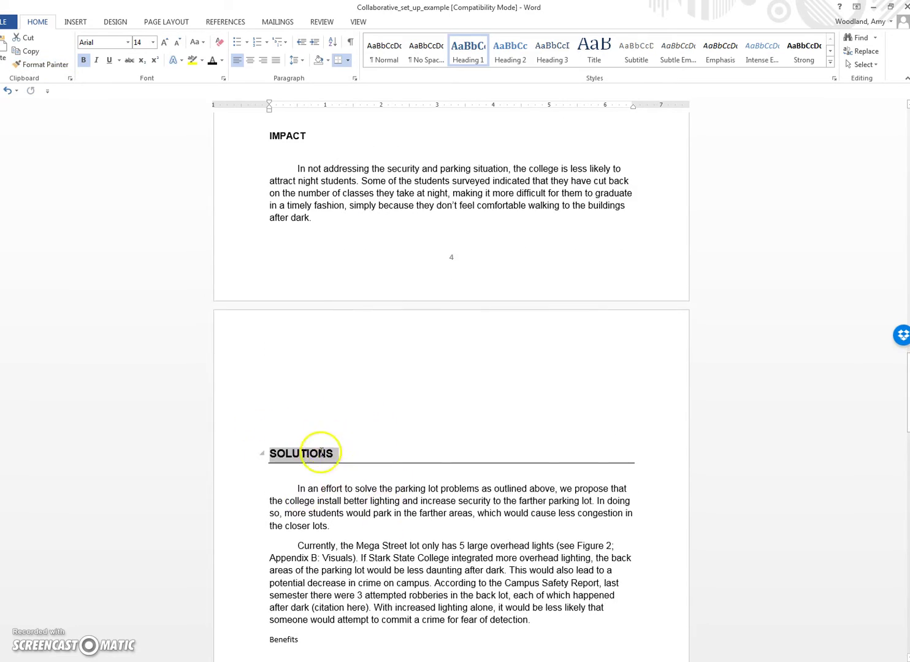
scroll(321, 450, down, 3)
scroll(278, 356, up, 5)
click(308, 225)
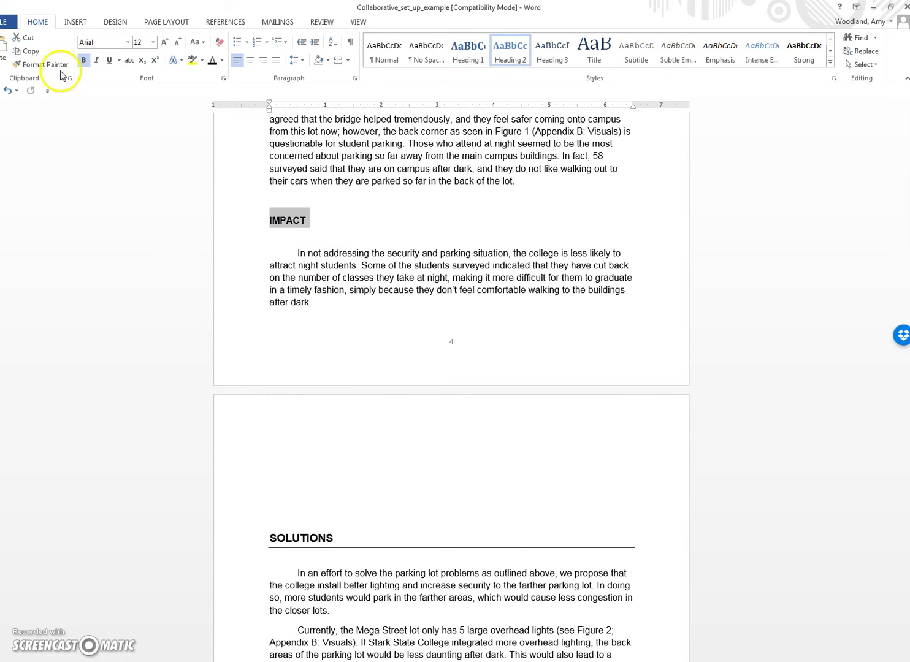
click(42, 64)
scroll(301, 387, down, 3)
scroll(327, 463, down, 3)
drag(298, 442, 265, 451)
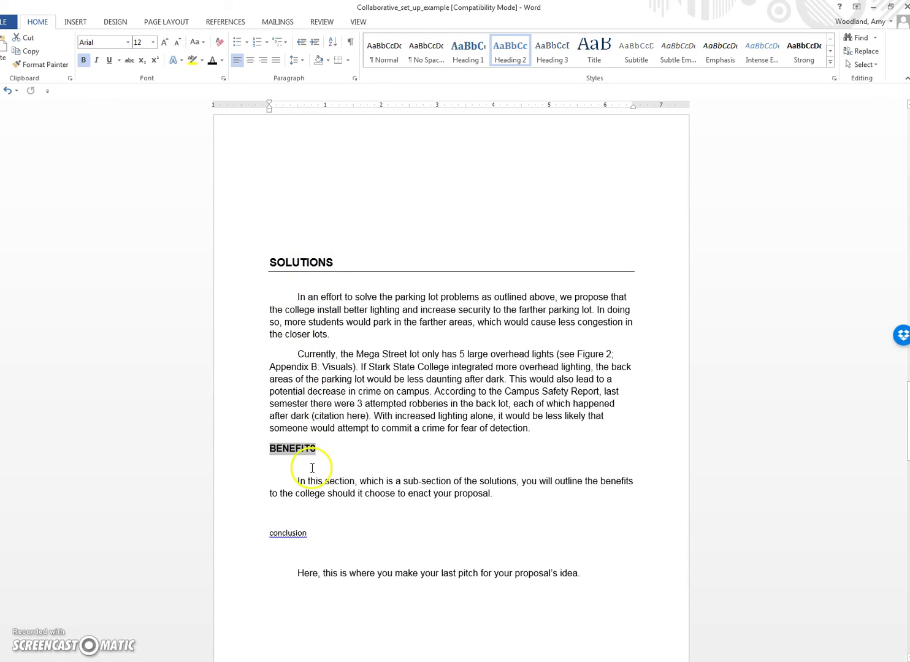
Step: Copy the SOLUTIONS heading's Heading 1 formatting onto the "conclusion" line with Format Painter
click(273, 262)
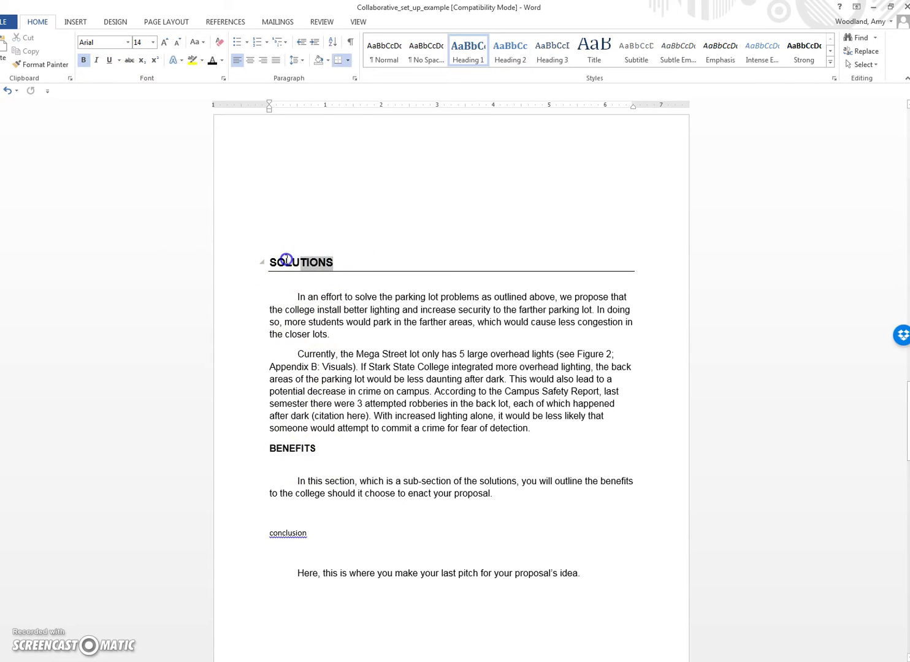
click(66, 64)
drag(319, 537, 267, 536)
click(431, 414)
Step: Show the formatting marks to inspect the pages back to the line below TABLE OF CONTENTS, and hide the marks again
scroll(401, 294, up, 4)
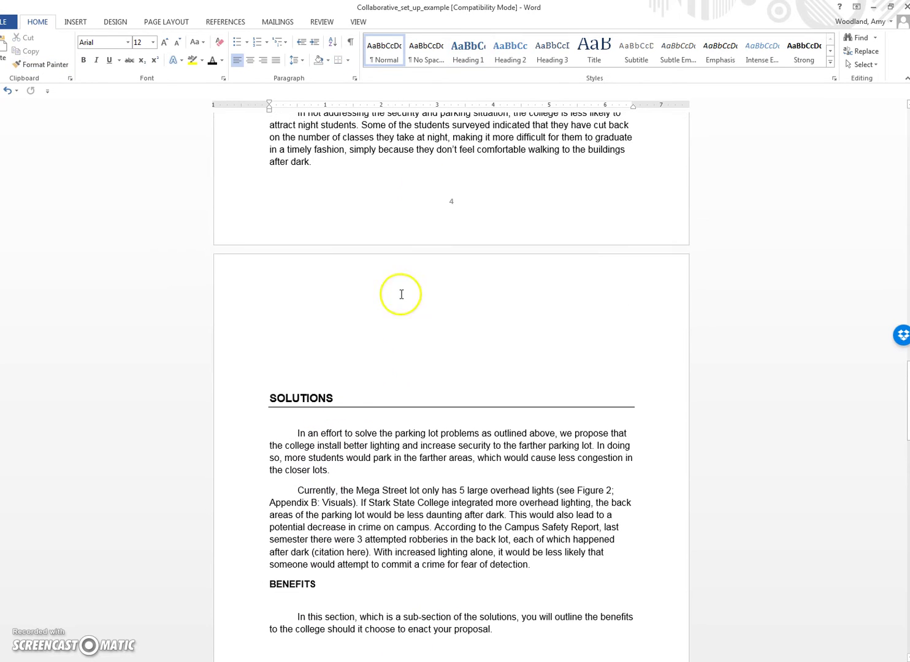
click(350, 41)
scroll(339, 423, up, 10)
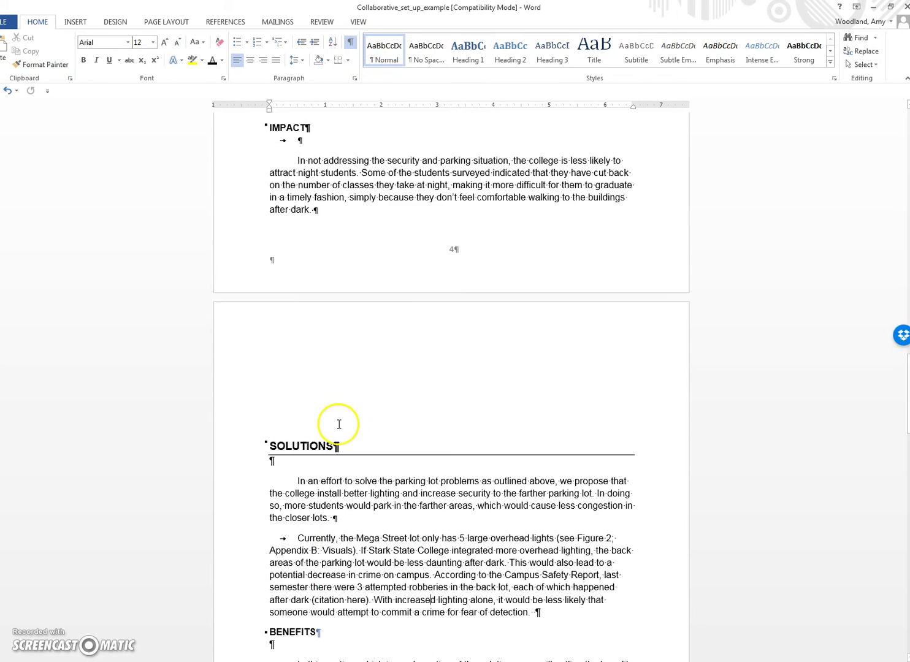
scroll(356, 417, up, 20)
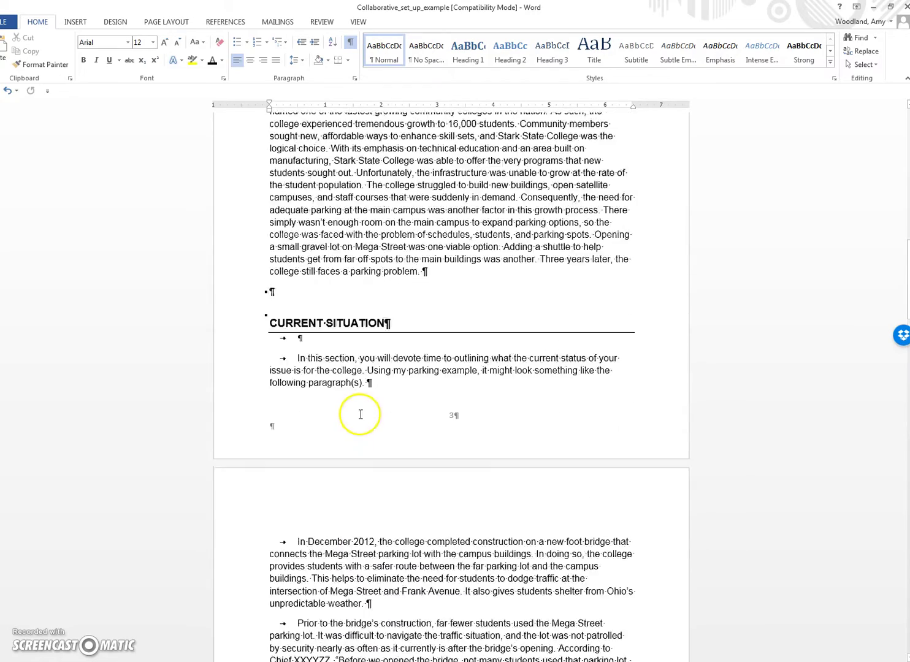
scroll(361, 414, up, 1)
click(475, 334)
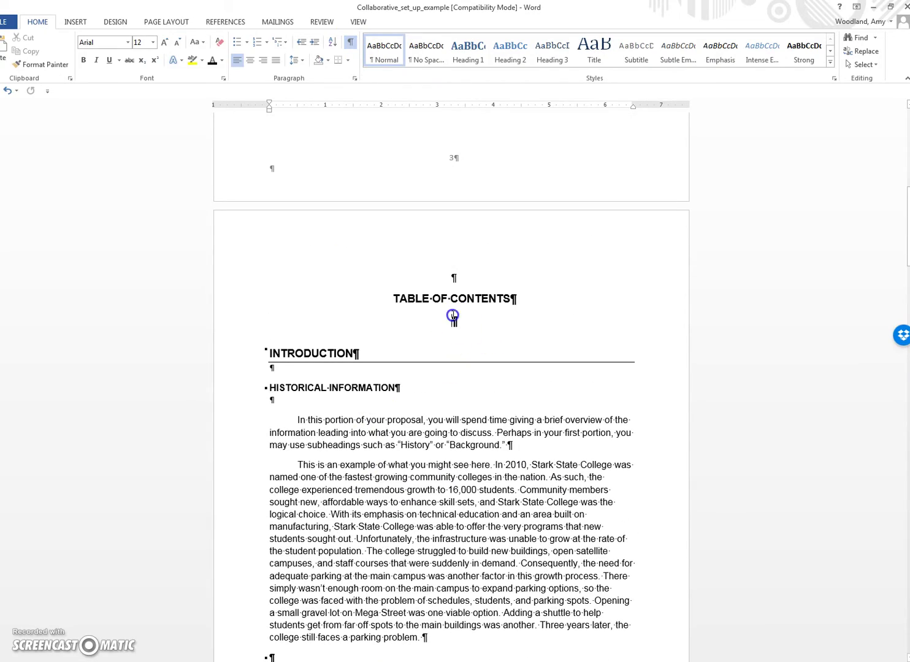
click(350, 42)
Step: Look through the final pages for unstyled headings, including the Appendix A cover page and the Bibliography page
scroll(310, 380, down, 16)
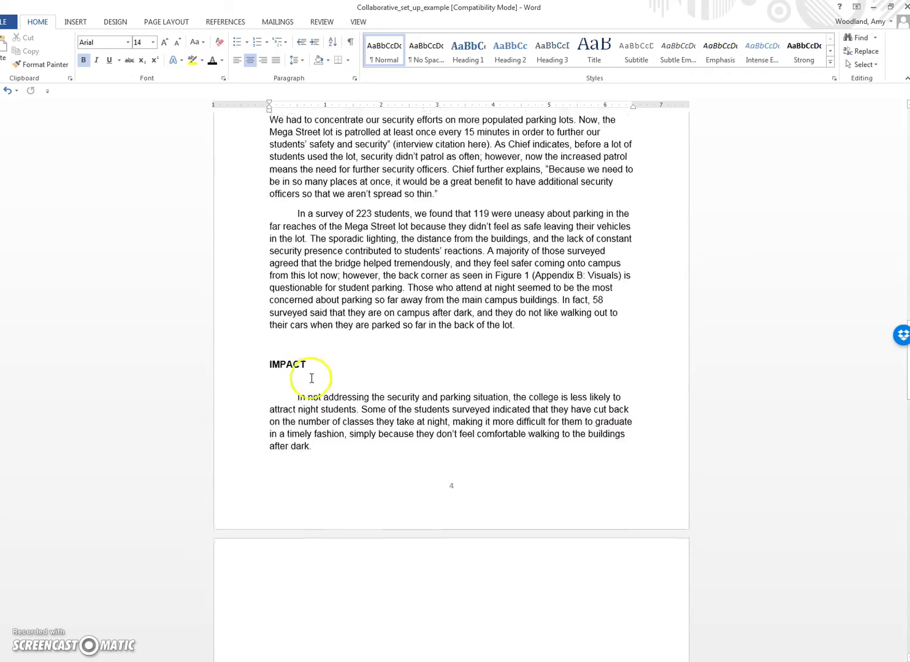
scroll(311, 378, down, 20)
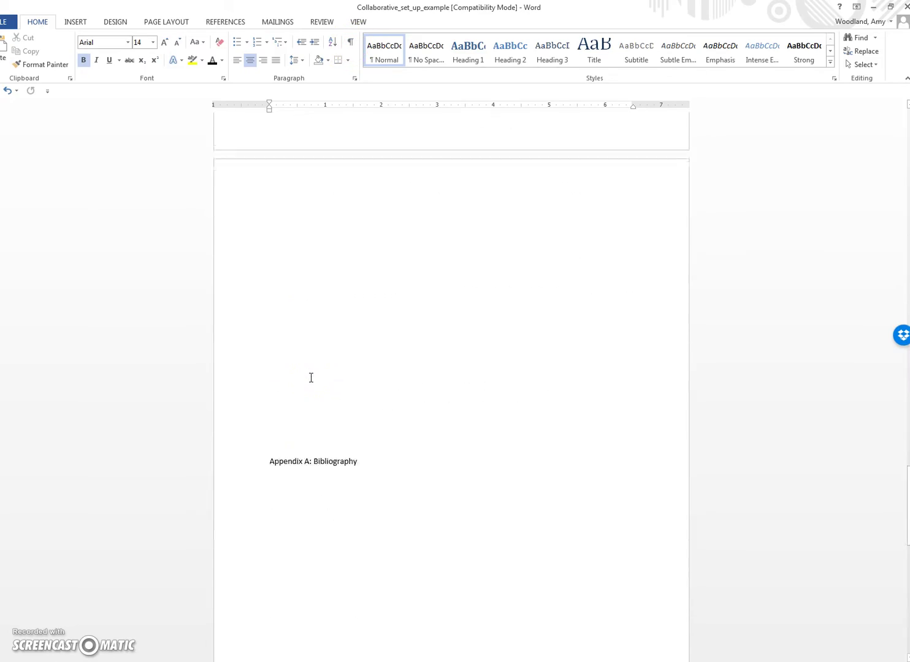
scroll(311, 378, down, 2)
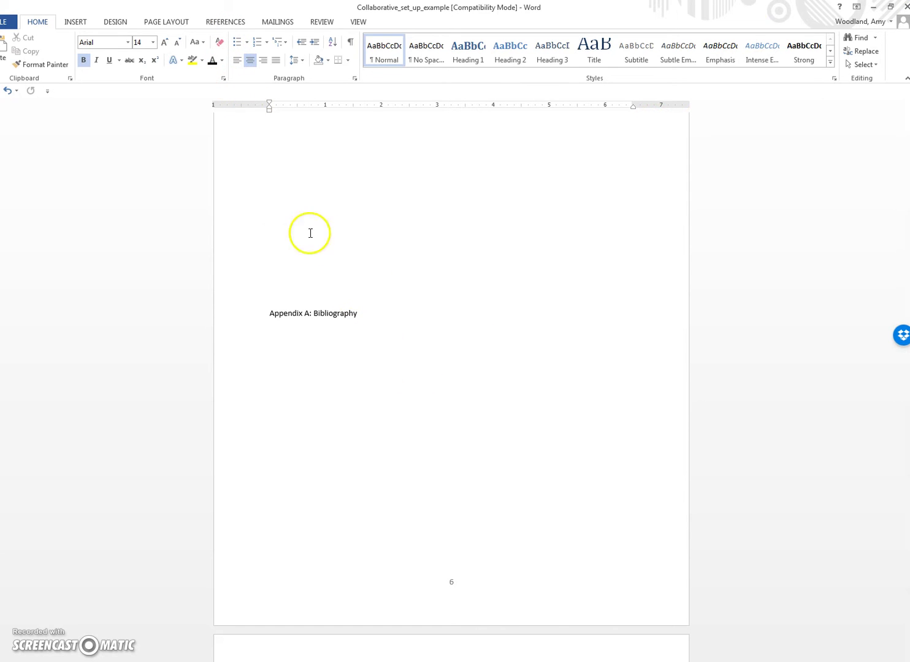
click(344, 314)
scroll(337, 338, down, 3)
scroll(299, 234, up, 4)
scroll(293, 268, down, 5)
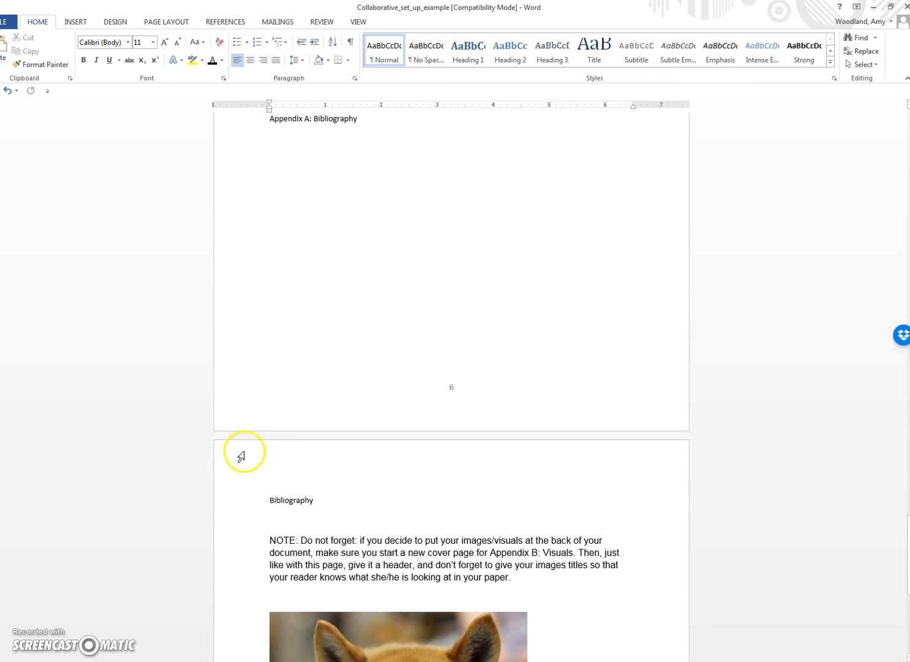
Step: Copy the CONCLUSION heading's Heading 1 formatting onto the "Appendix A: Bibliography" line with Format Painter
scroll(287, 490, up, 15)
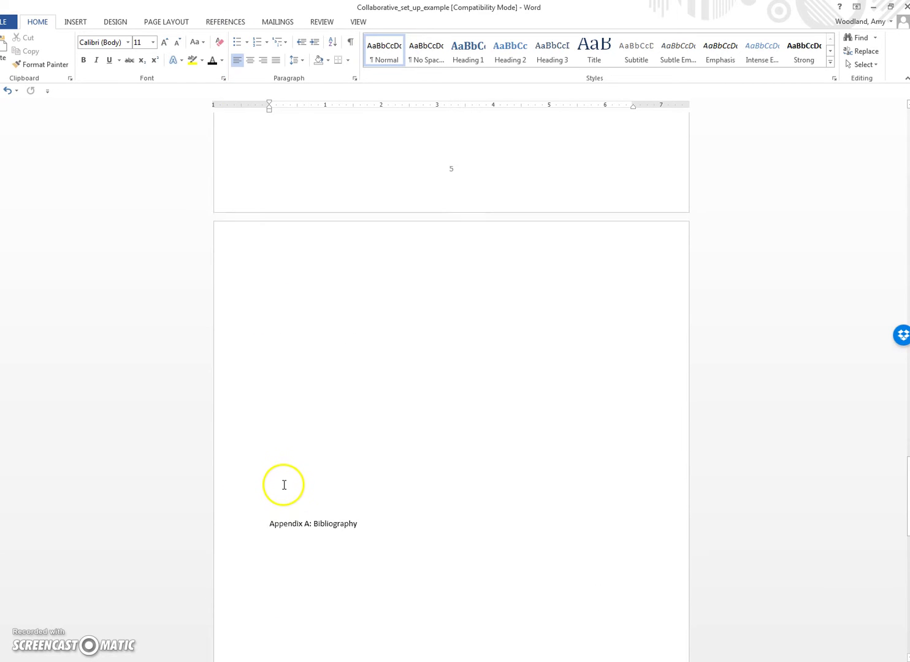
drag(355, 266, 292, 264)
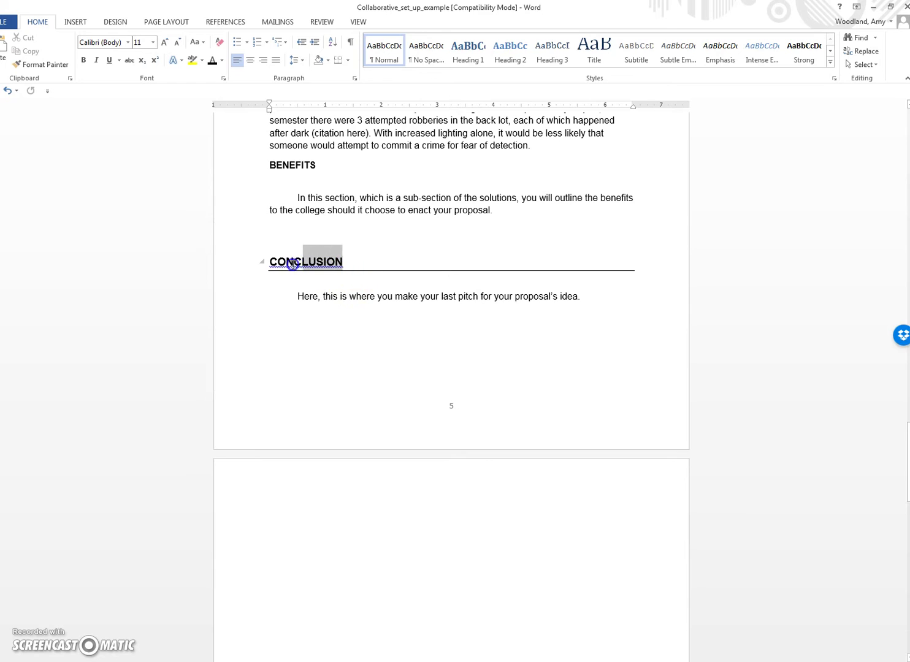
click(42, 64)
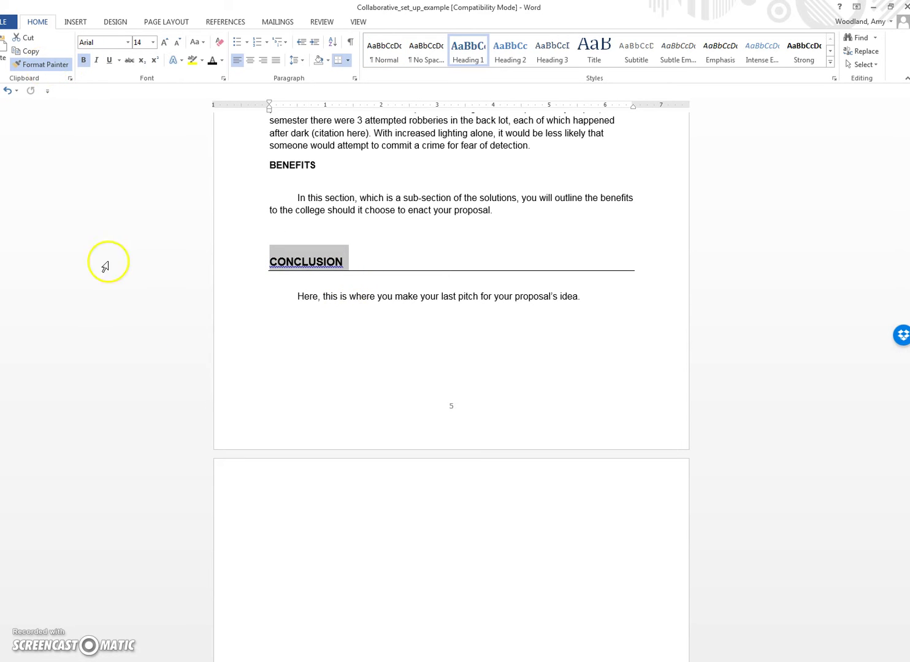
scroll(189, 450, down, 5)
scroll(189, 449, down, 3)
drag(358, 481, 256, 482)
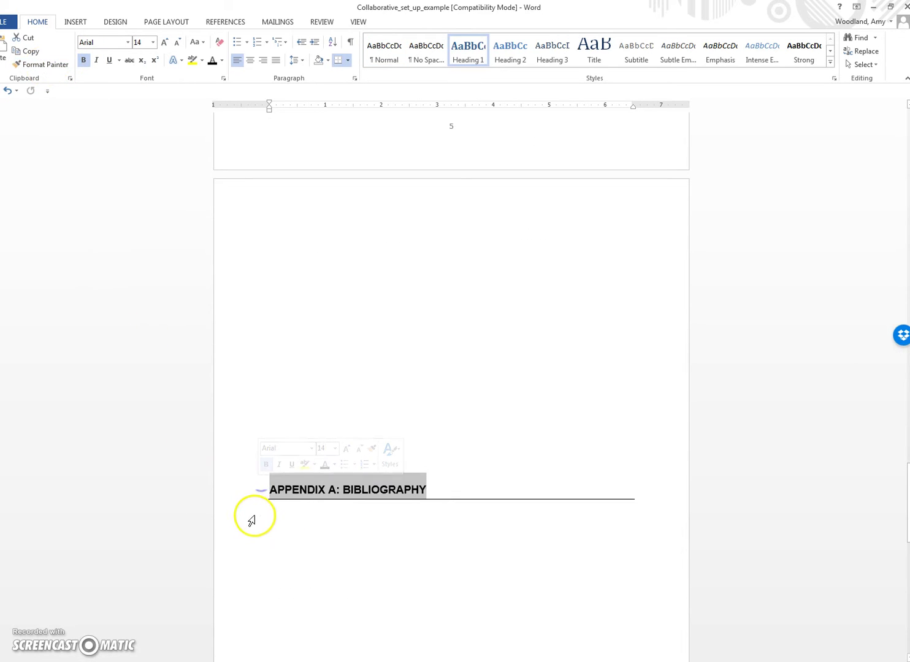
Step: Remove the border from the APPENDIX A: BIBLIOGRAPHY heading and center it
click(349, 62)
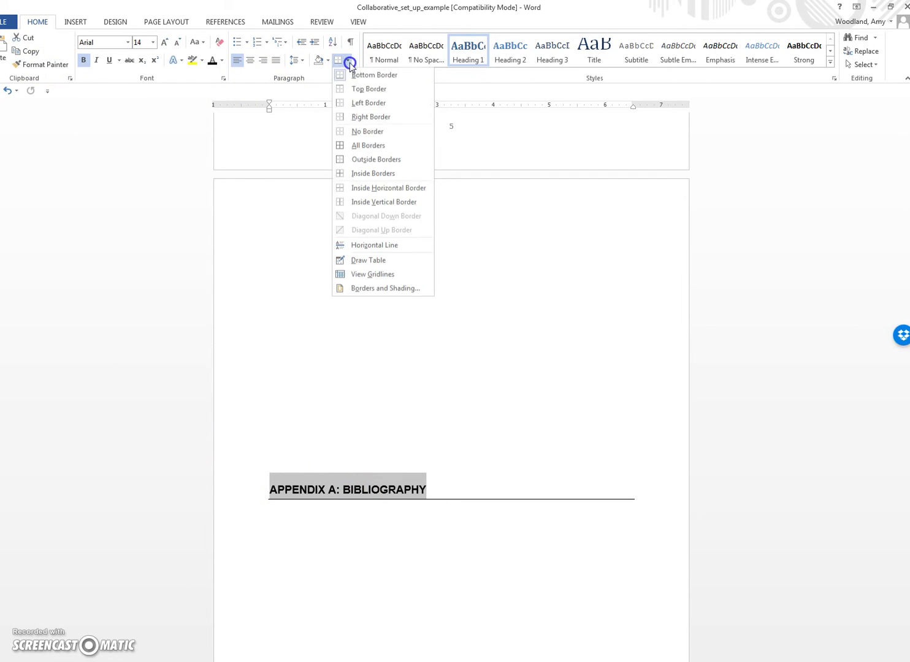
click(362, 132)
click(250, 59)
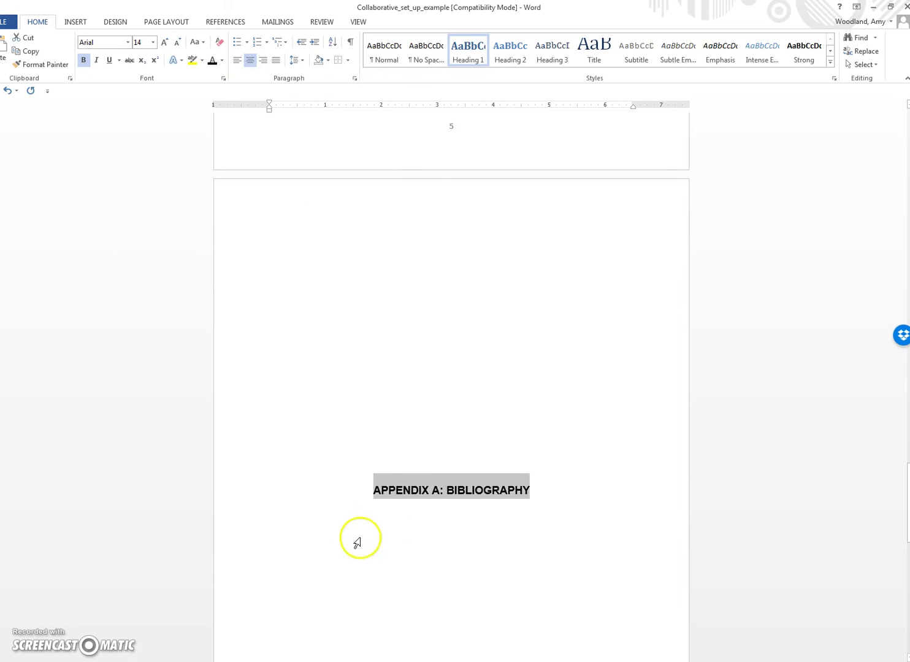
click(411, 490)
Step: Copy the BENEFITS heading's Heading 2 formatting onto the "Bibliography" line on the page after the appendix cover with Format Painter
scroll(368, 547, down, 3)
scroll(356, 545, up, 5)
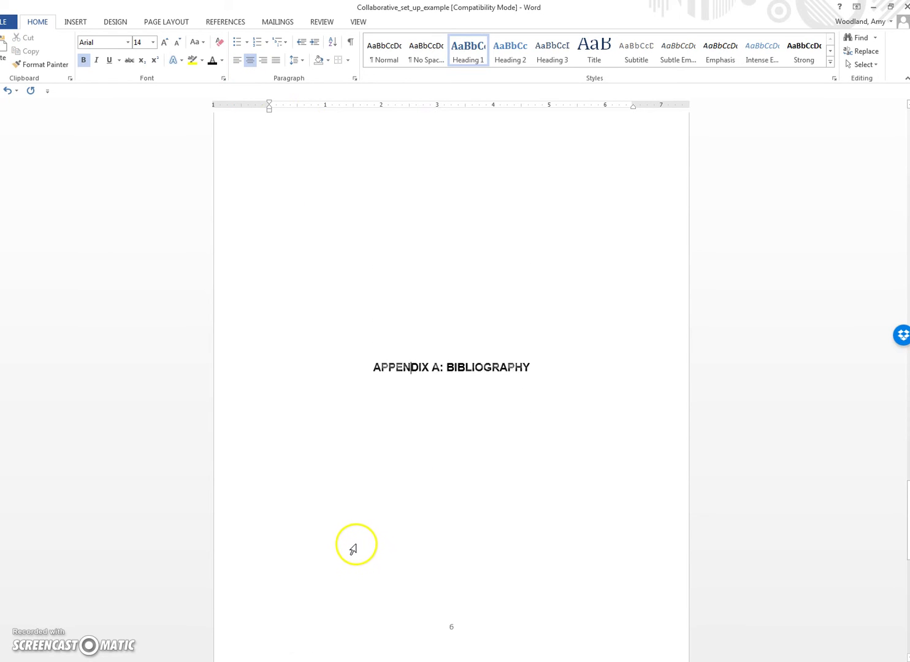
scroll(354, 560, up, 5)
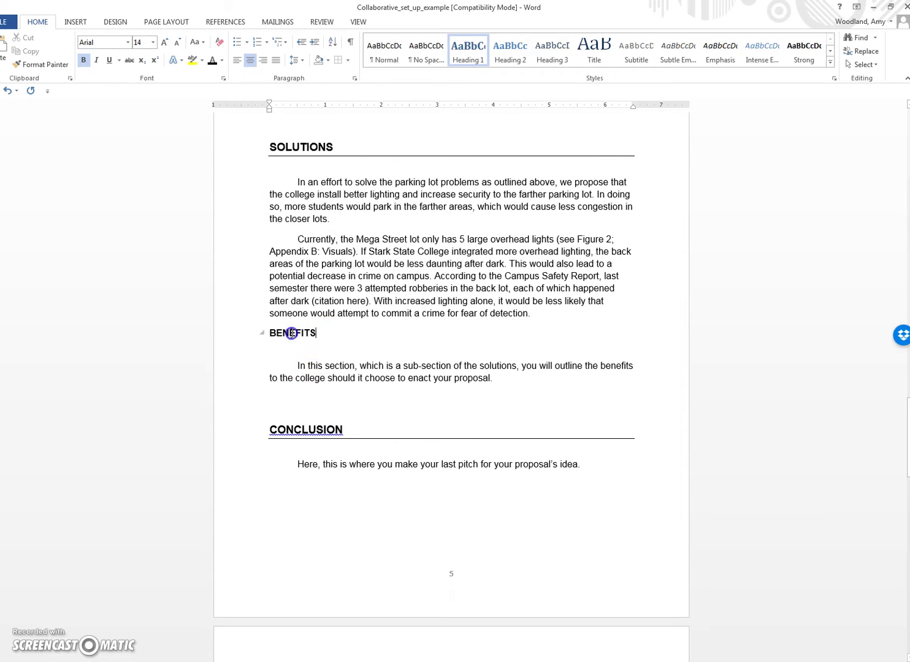
click(271, 333)
click(41, 64)
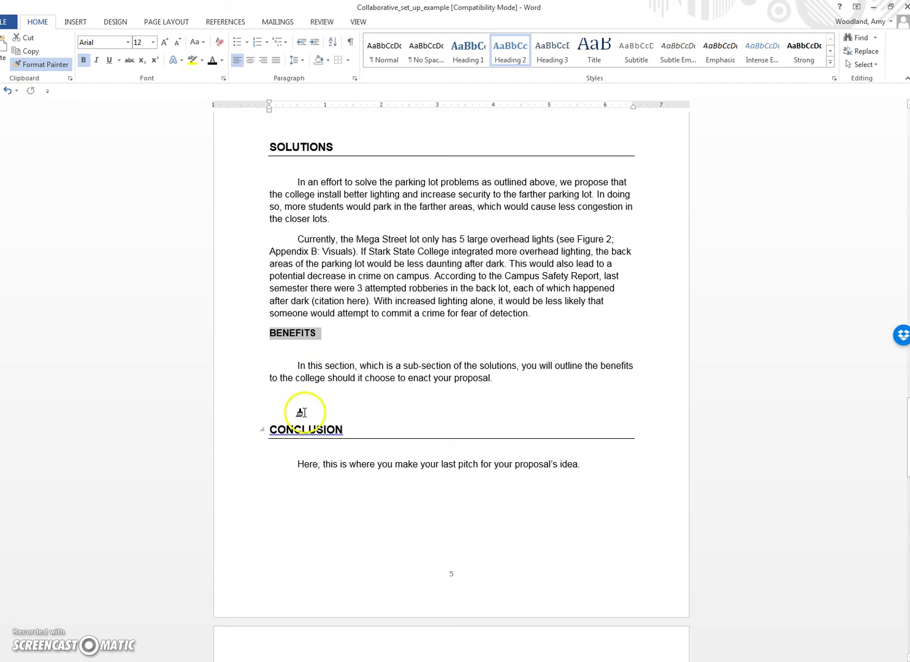
scroll(313, 454, down, 3)
scroll(313, 457, down, 10)
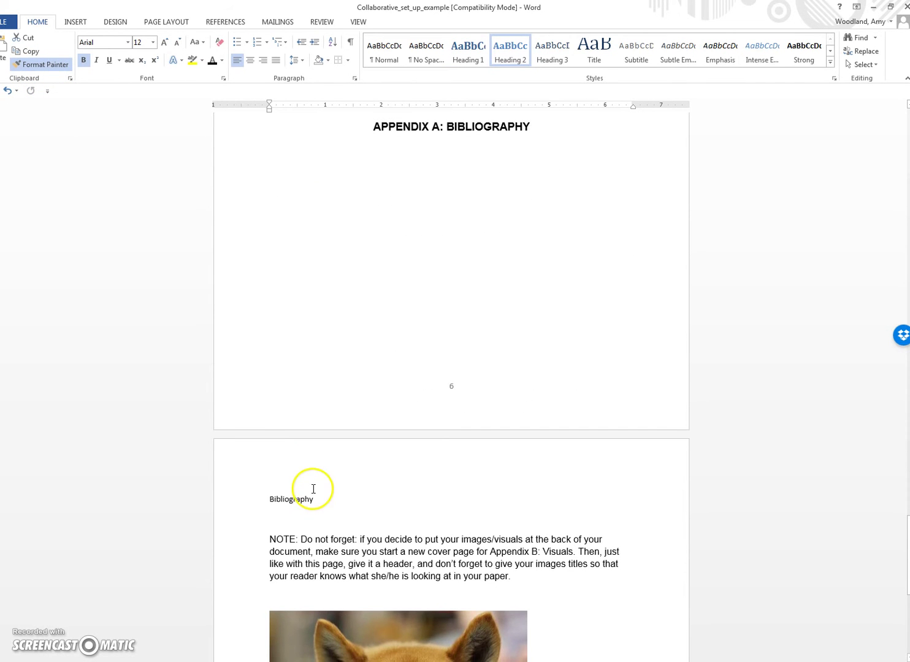
drag(263, 503, 266, 510)
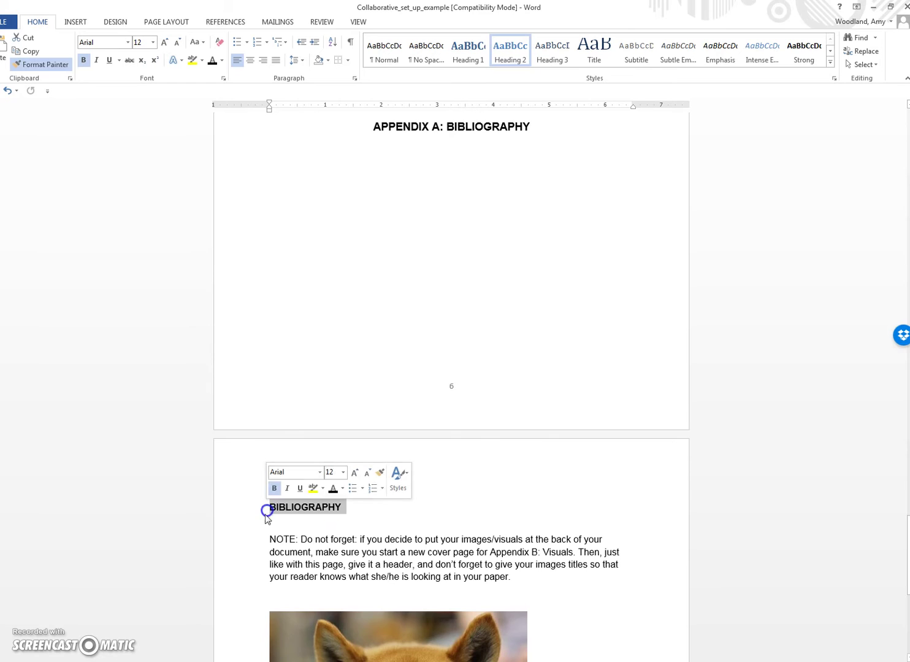
click(331, 550)
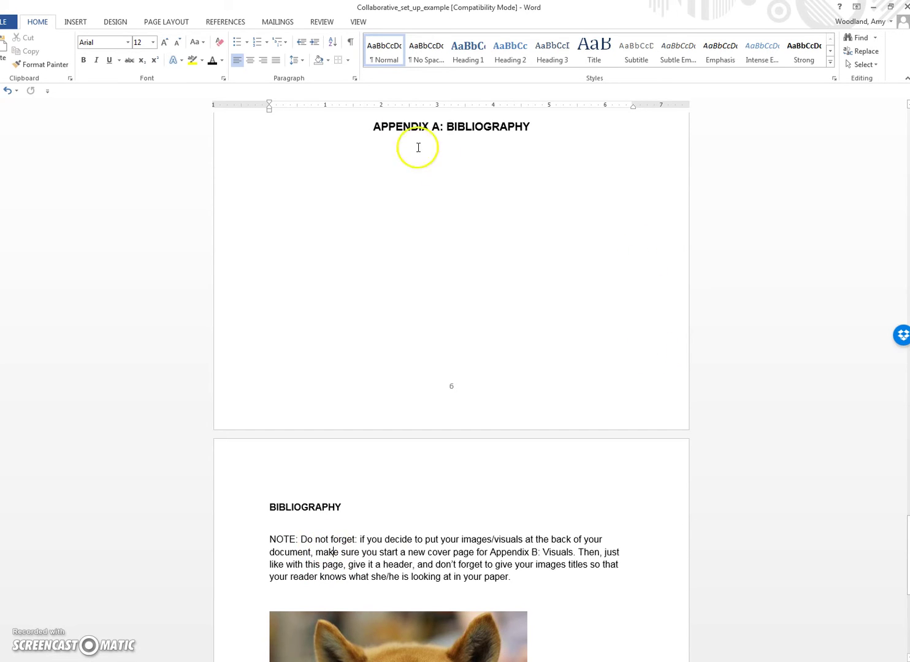
Step: Check the heading style on the Appendix A cover page and look over the Bibliography page with its note and figure caption
click(396, 125)
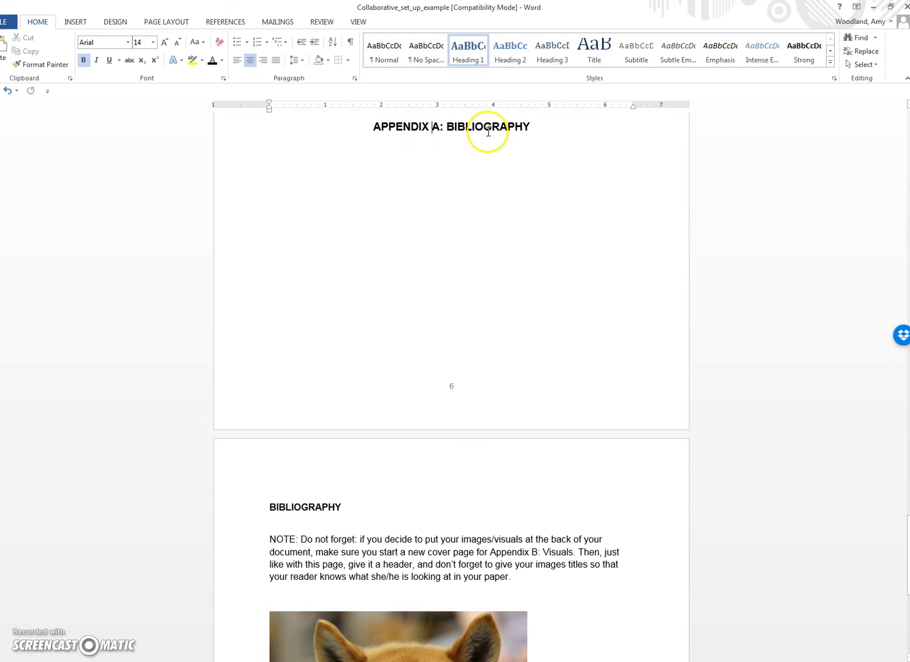
scroll(356, 483, down, 5)
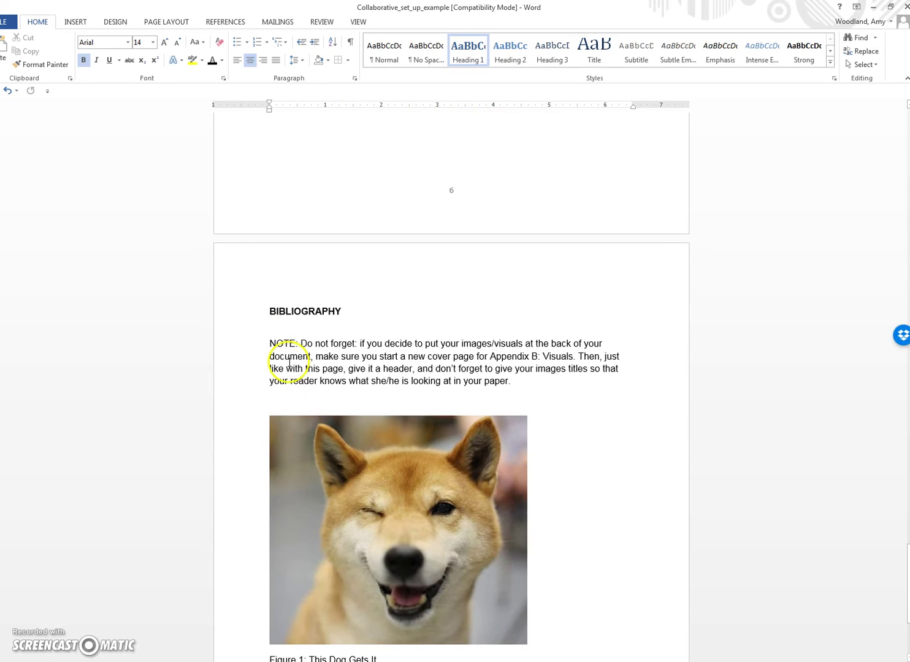
scroll(304, 458, down, 4)
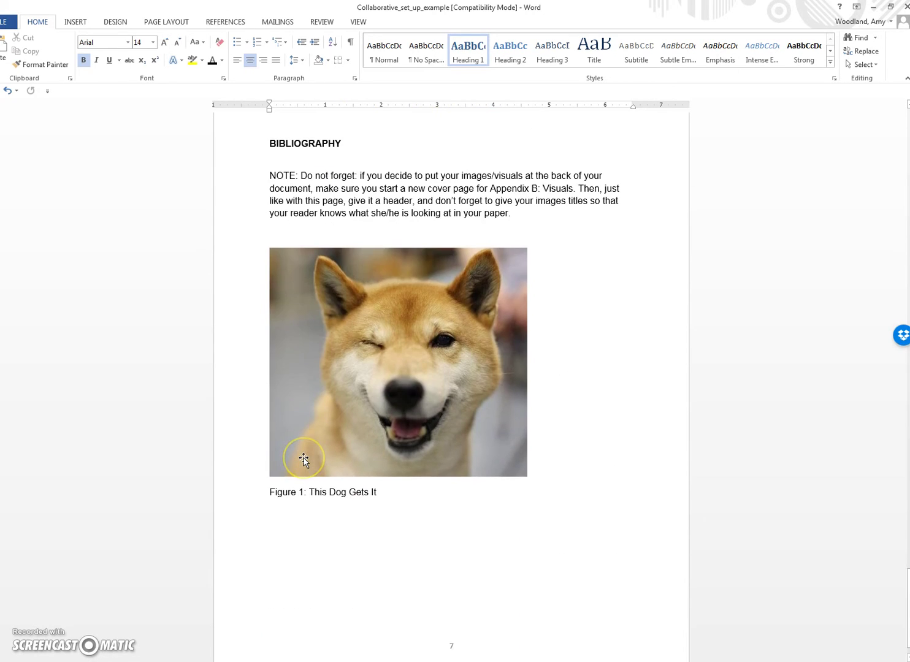
scroll(304, 459, up, 1)
scroll(304, 458, up, 3)
click(418, 379)
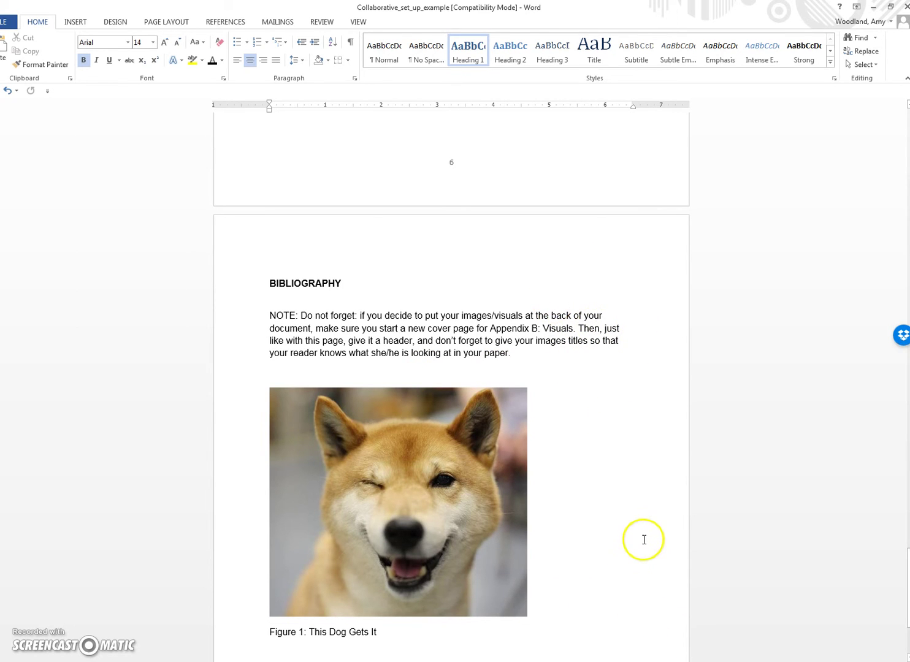
scroll(582, 527, down, 1)
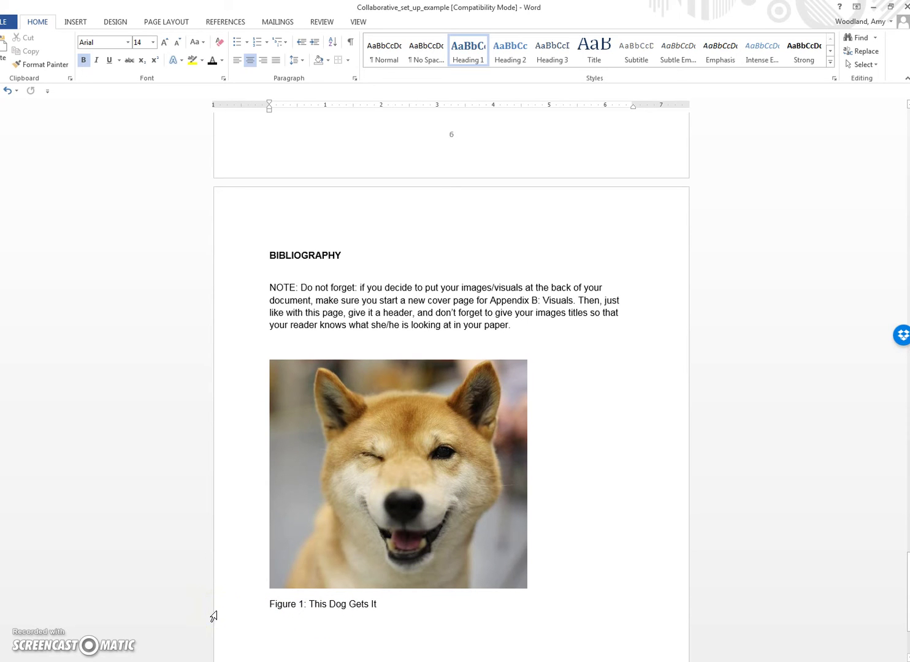
click(536, 296)
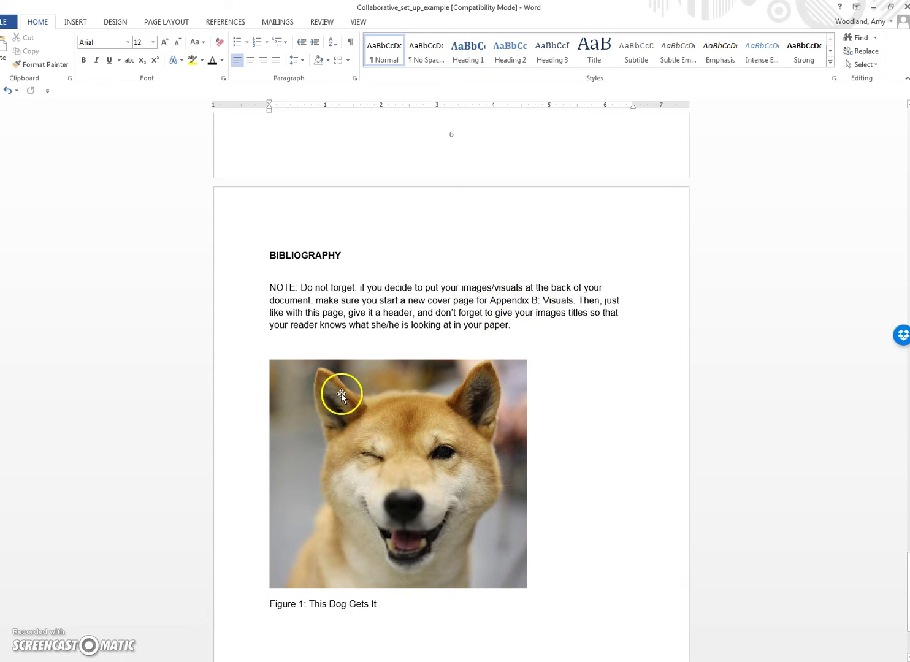
Step: Review the report's section headings and subheadings from the Bibliography page back to the TABLE OF CONTENTS page
scroll(339, 416, up, 20)
scroll(339, 451, up, 10)
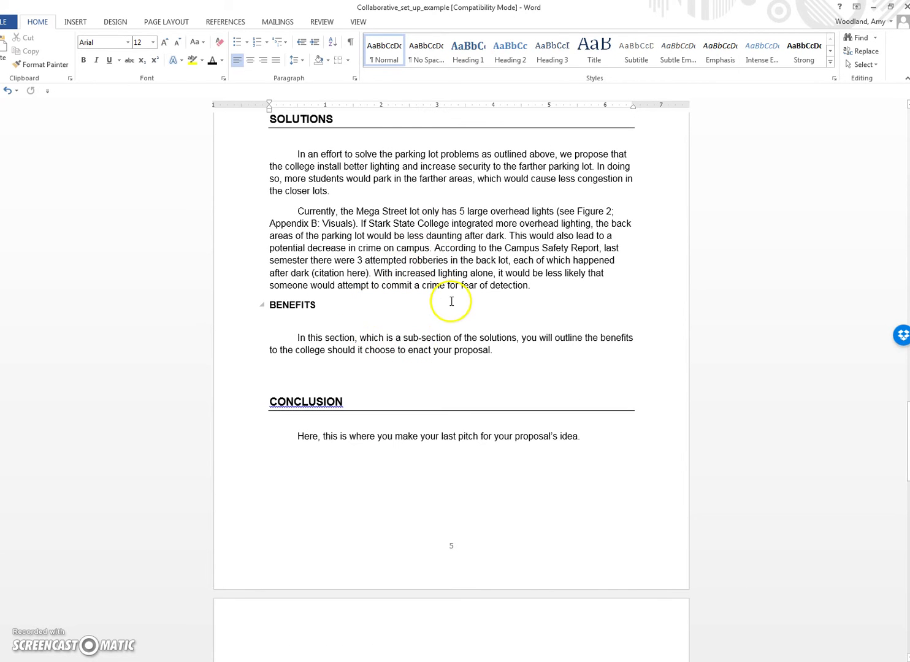
scroll(403, 327, up, 7)
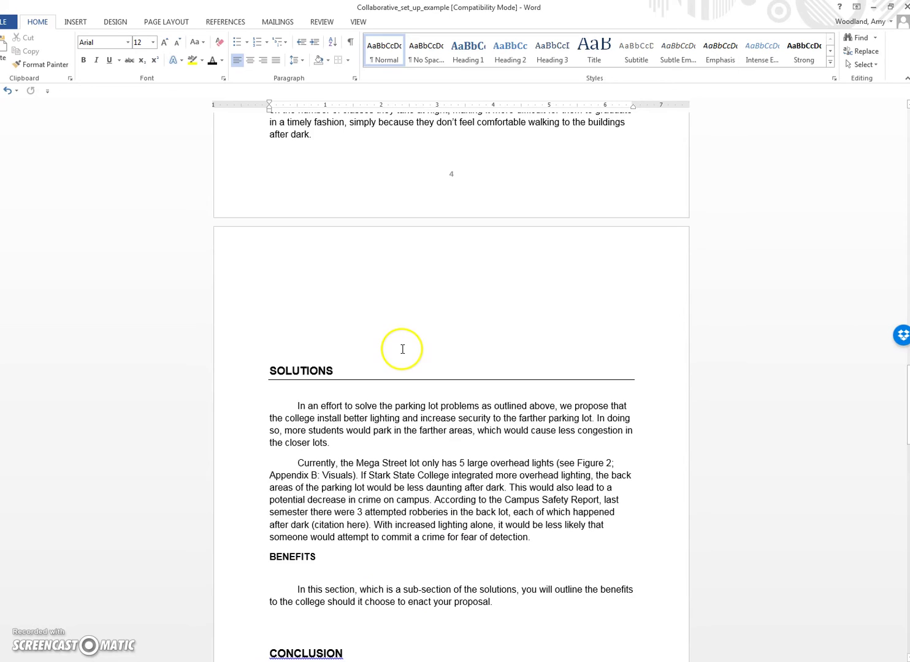
scroll(402, 349, down, 15)
scroll(397, 351, down, 7)
scroll(386, 351, up, 14)
scroll(356, 420, up, 5)
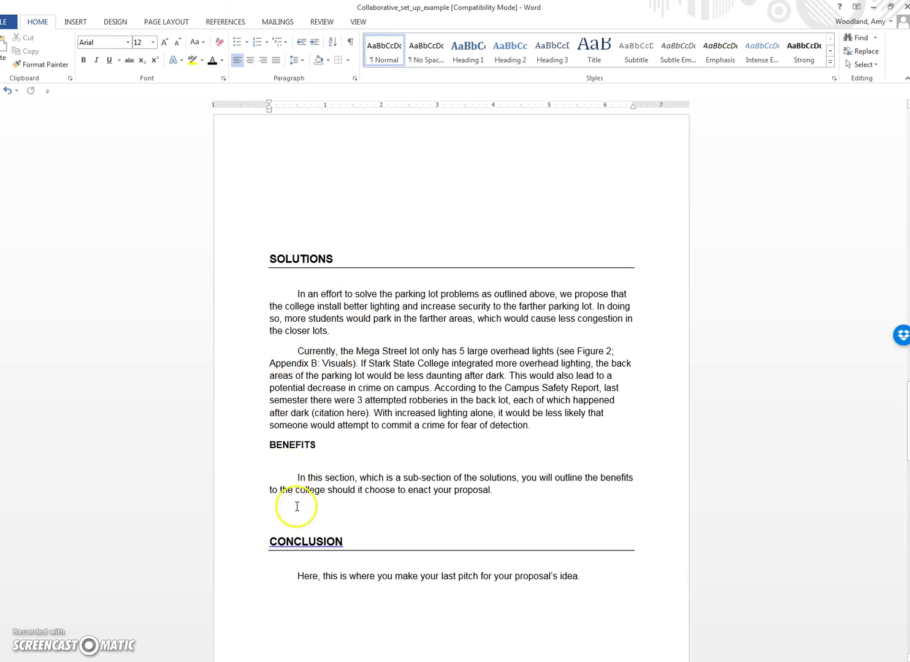
scroll(297, 506, up, 20)
scroll(305, 509, up, 11)
scroll(325, 451, down, 11)
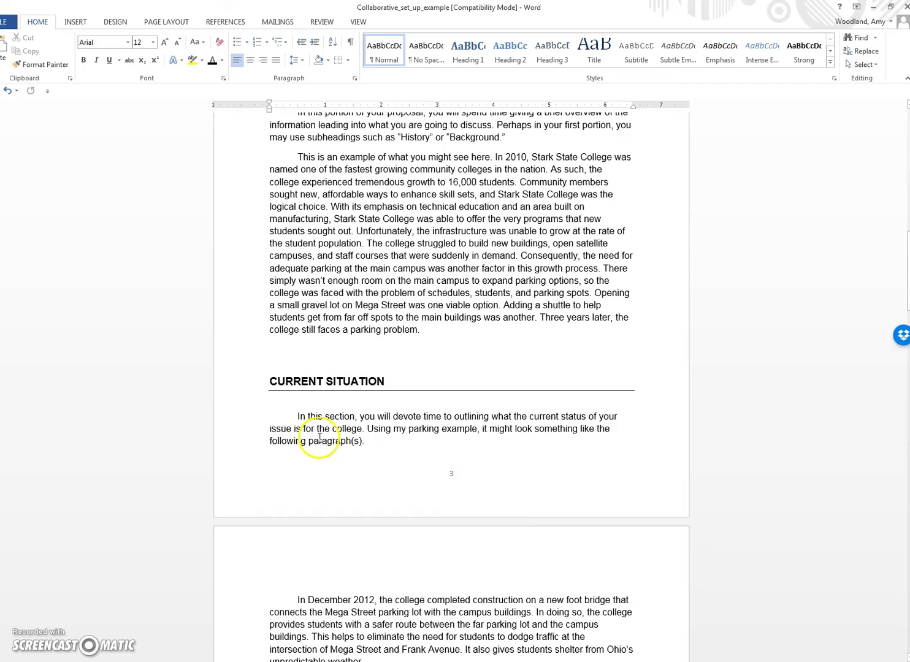
scroll(283, 455, down, 20)
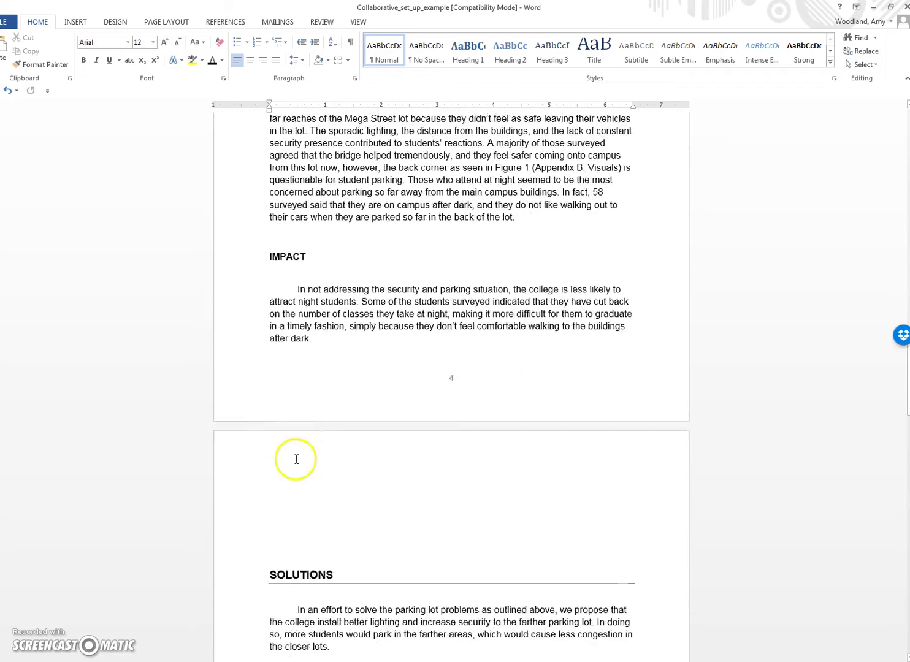
scroll(302, 460, down, 15)
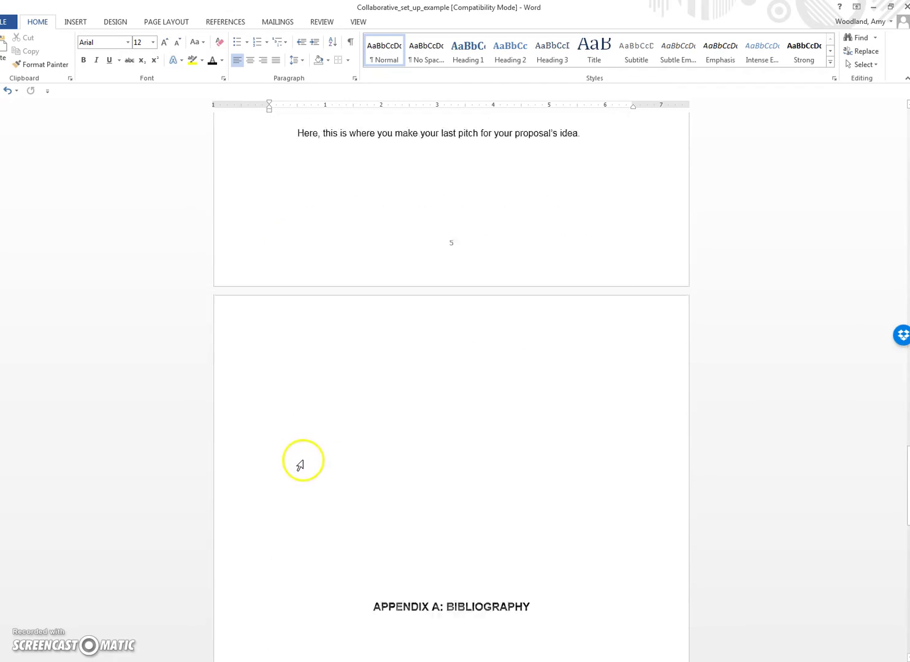
scroll(301, 460, down, 12)
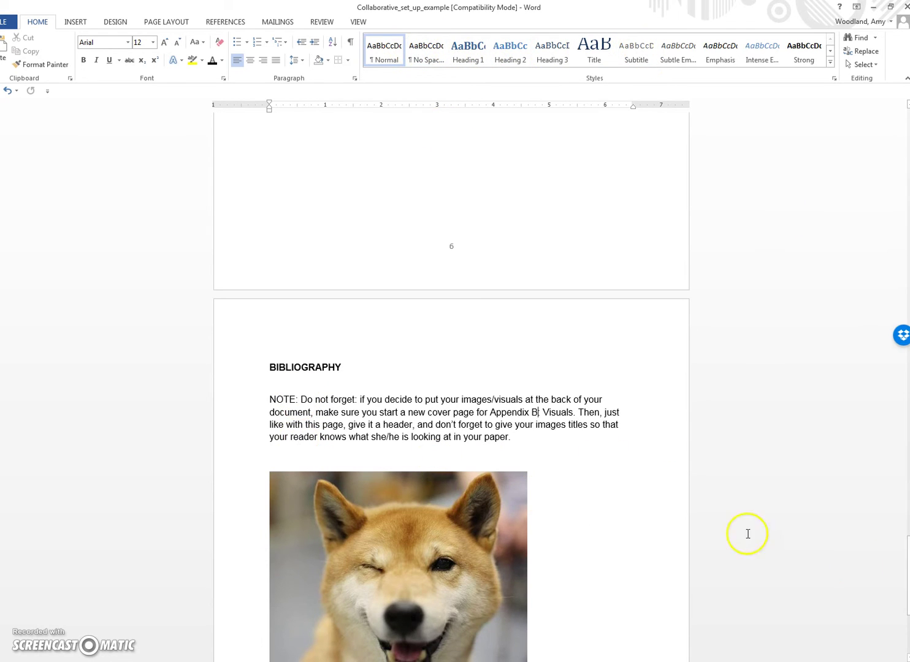
scroll(481, 362, up, 20)
scroll(487, 354, up, 20)
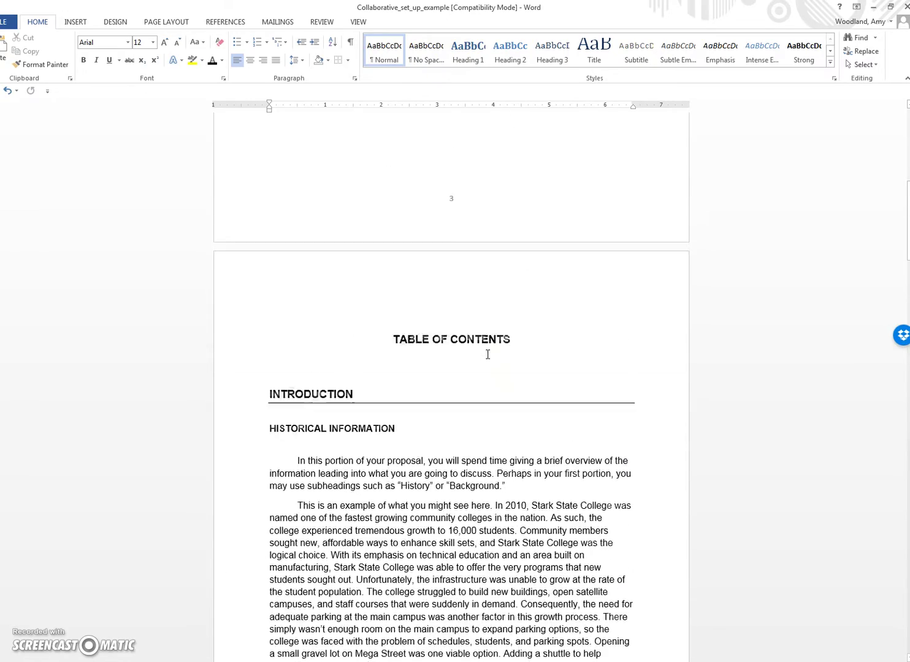
Step: Add a blank line under the TABLE OF CONTENTS title and insert the Automatic Table 1 table of contents there
scroll(487, 354, up, 3)
click(514, 522)
scroll(486, 483, down, 2)
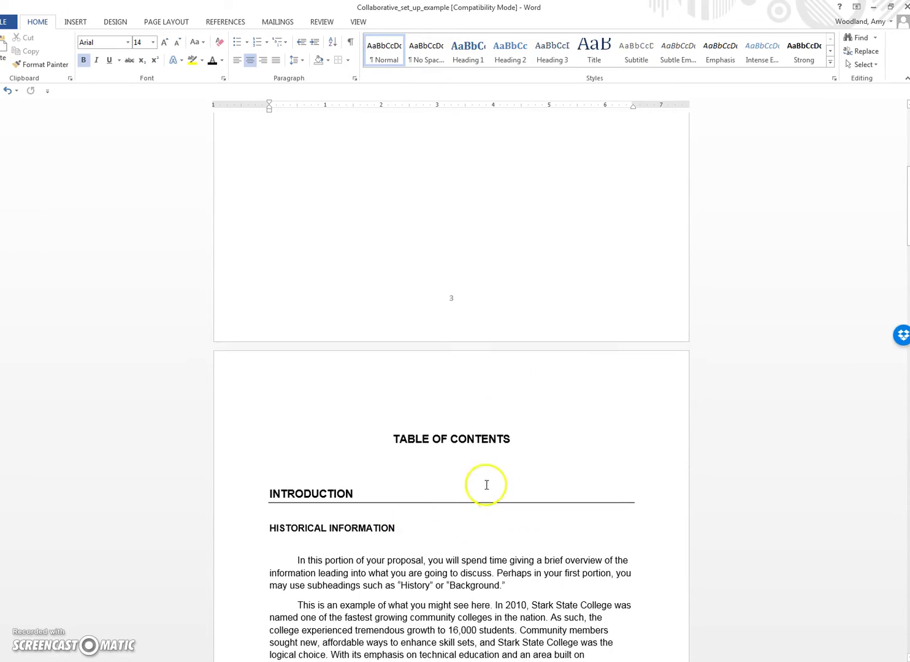
drag(508, 437, 407, 435)
click(517, 450)
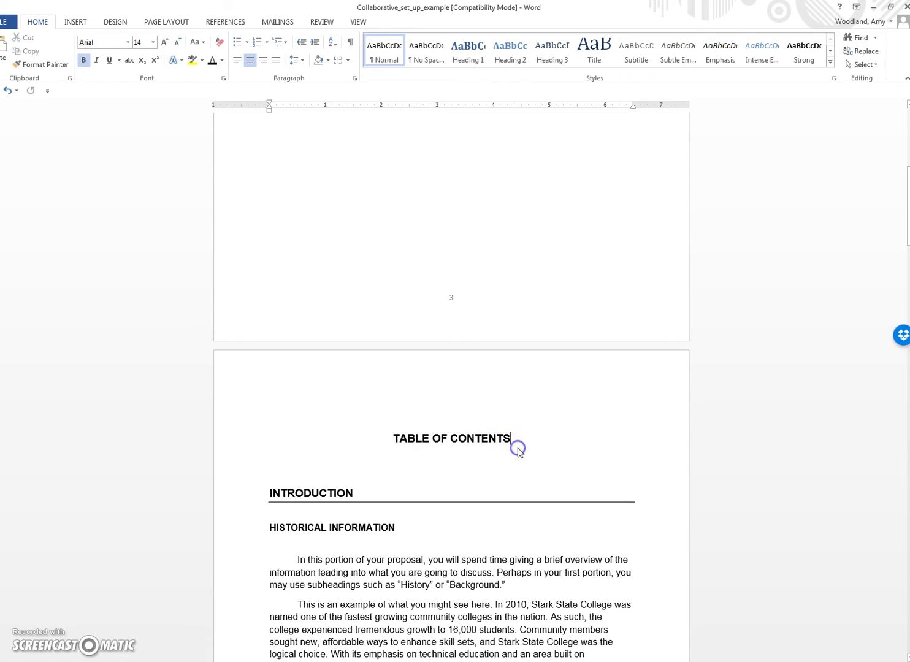
key(Return)
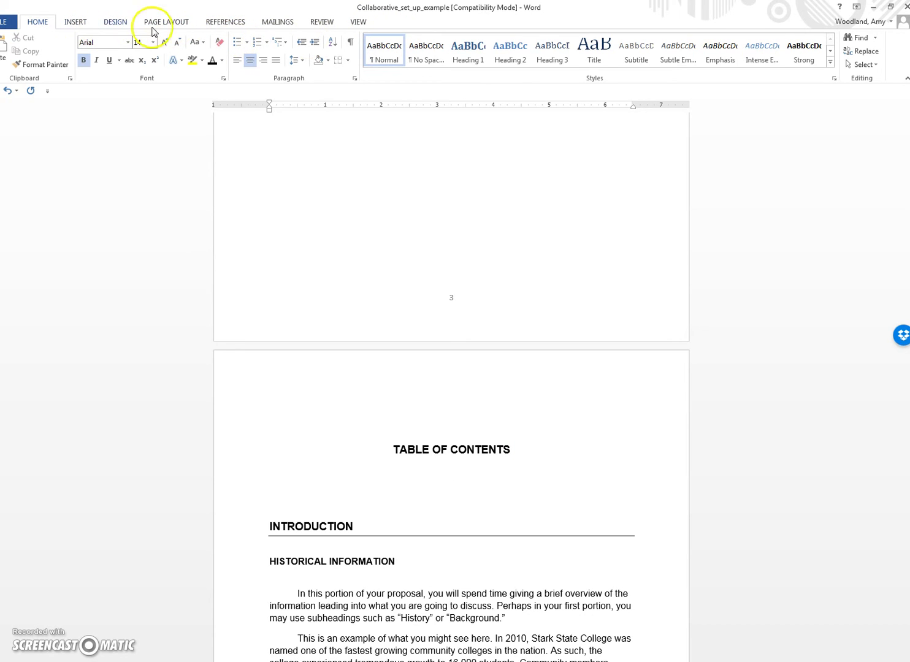
click(222, 23)
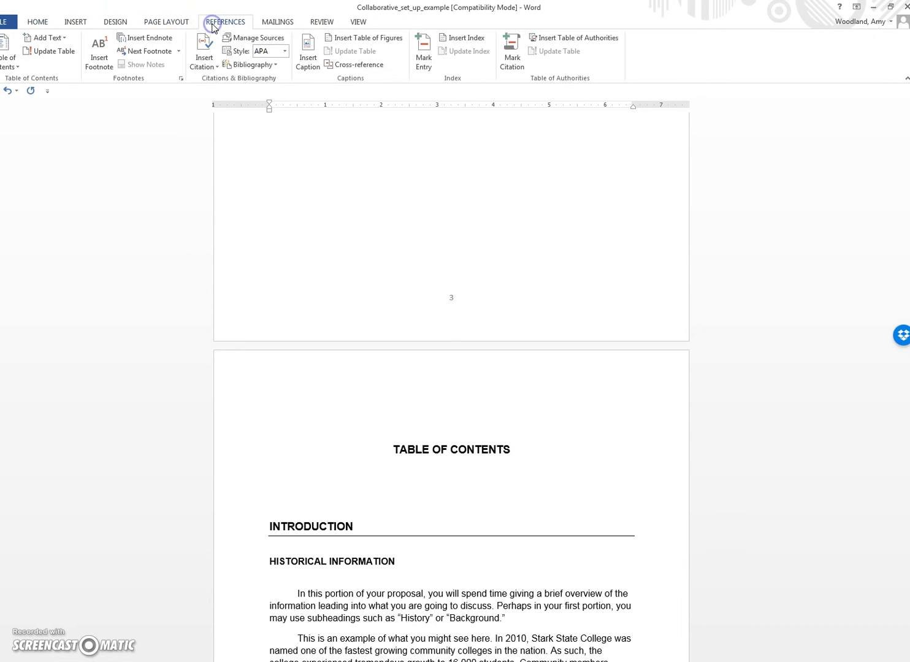
click(14, 64)
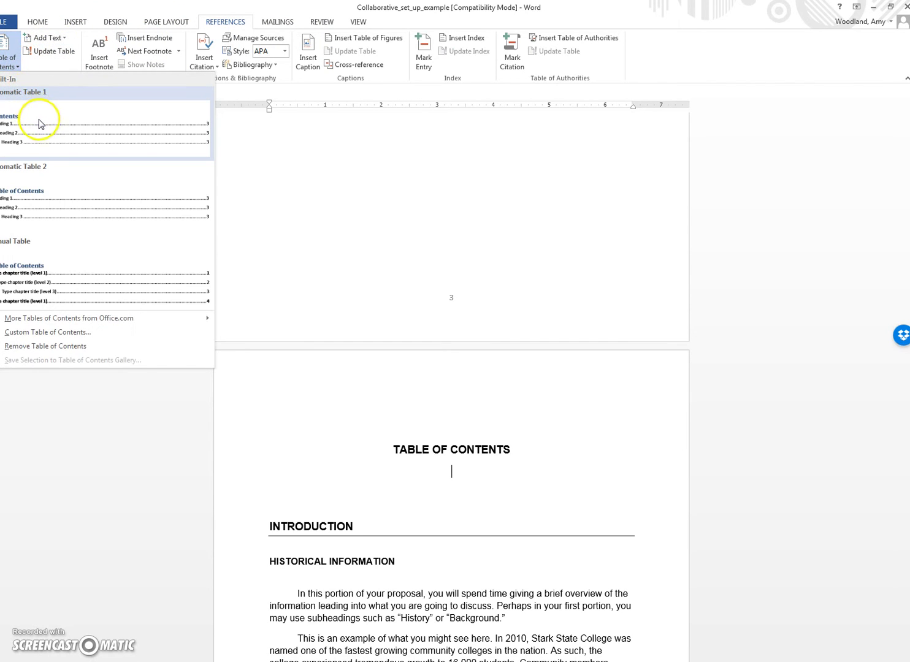
click(42, 125)
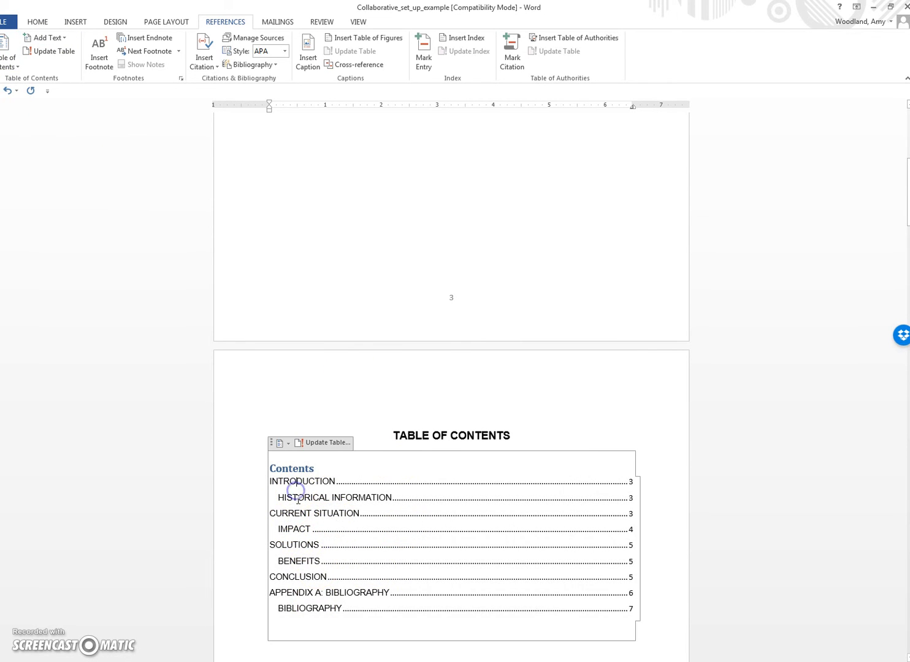
Step: Replace the IMPACT subheading in the Current Situation section with RESTRICTIONS
scroll(293, 509, down, 8)
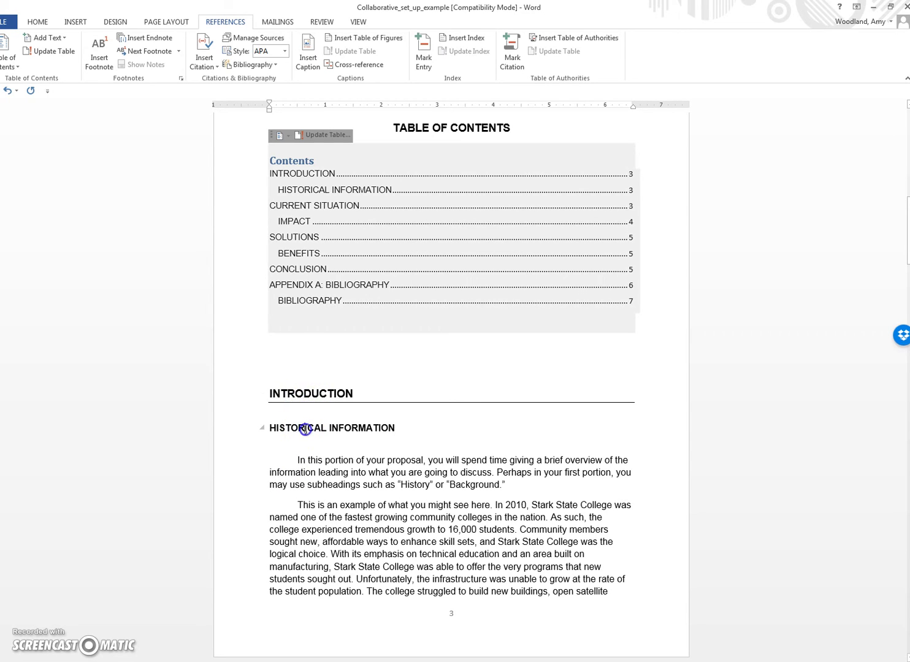
click(38, 22)
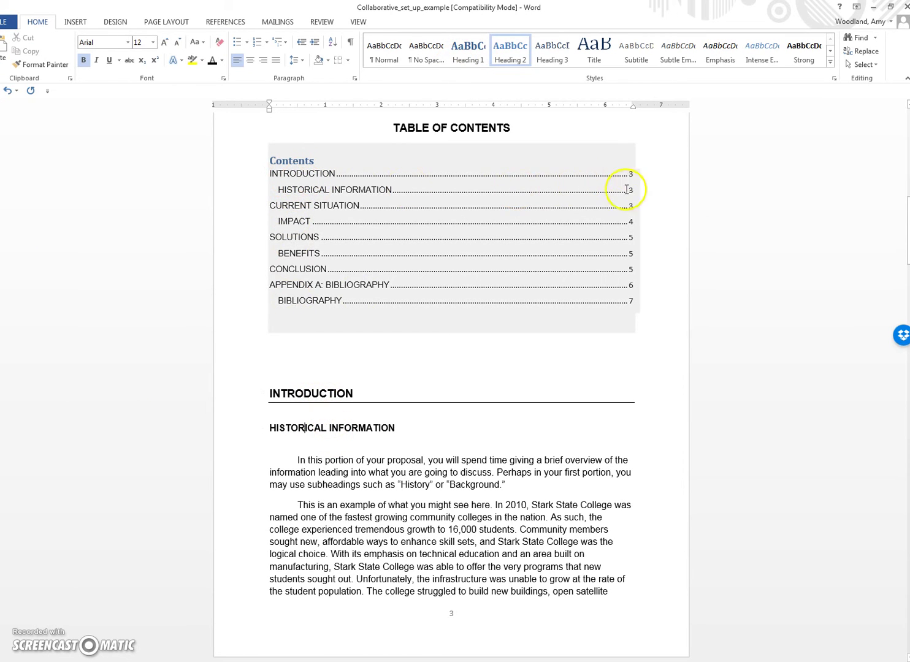
scroll(333, 467, down, 15)
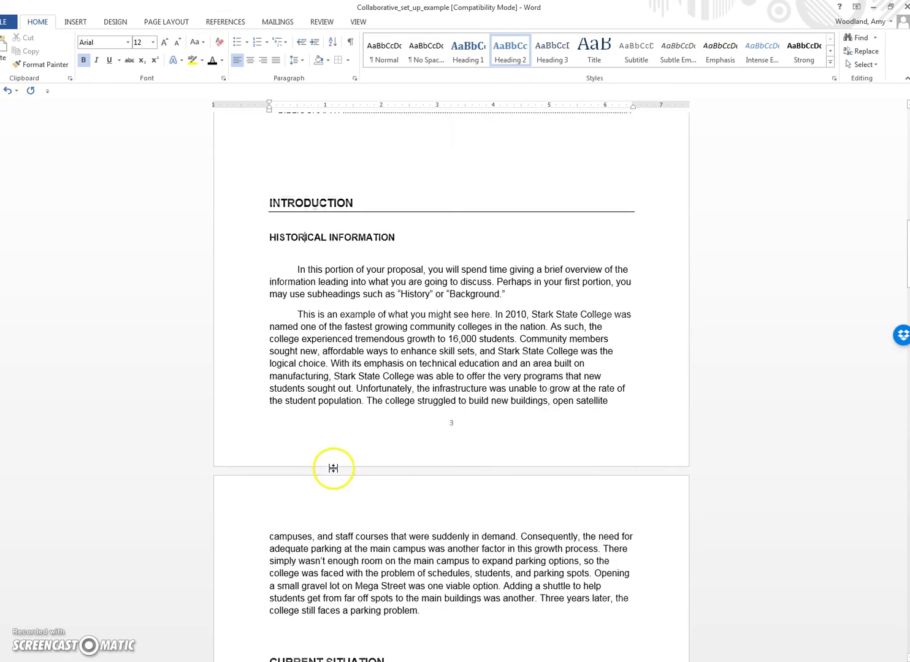
scroll(317, 489, down, 8)
double_click(275, 447)
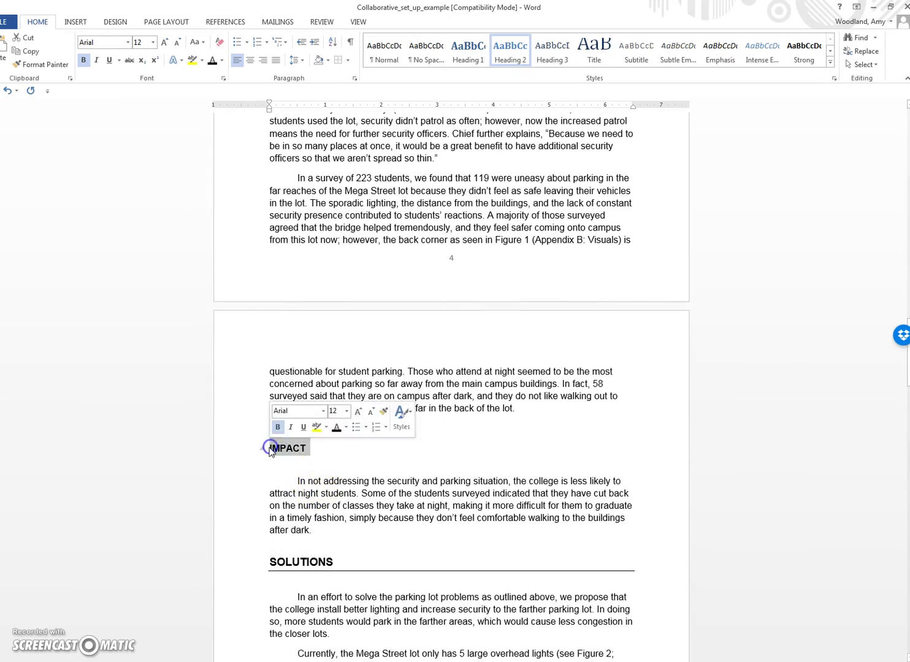
text(RESTR)
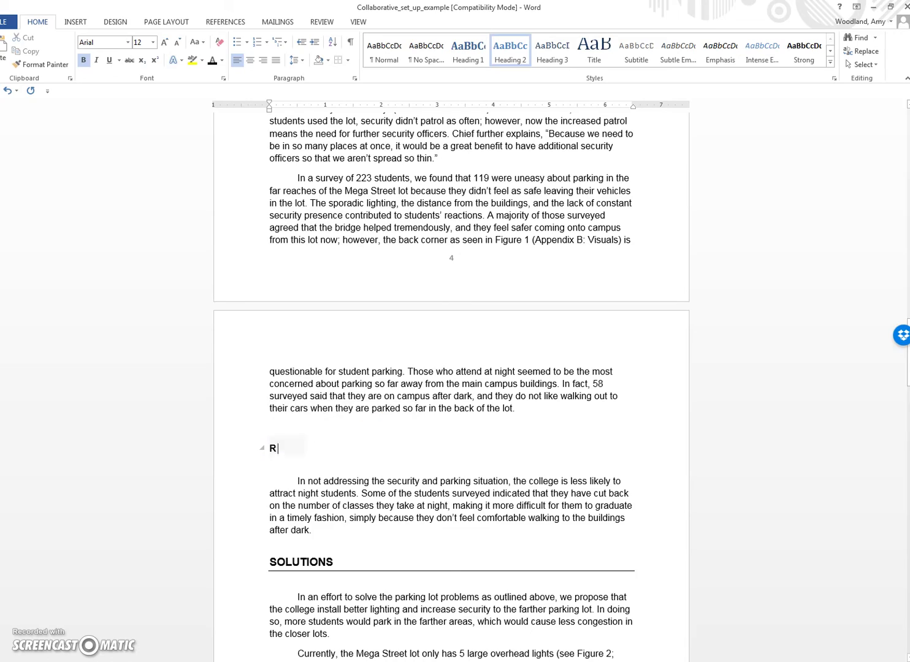
click(431, 432)
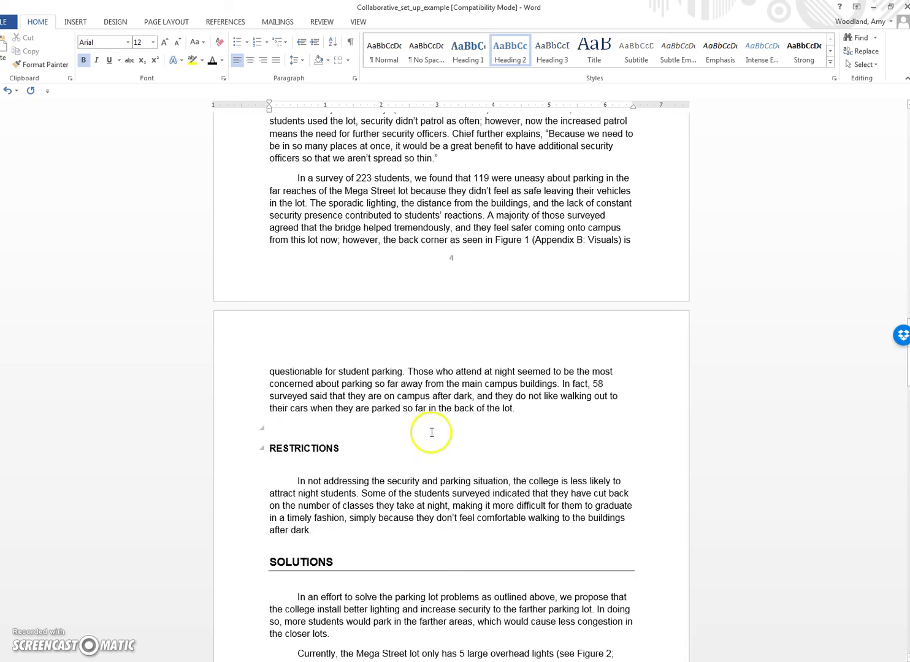
Step: Update the table of contents field to pick up the RESTRICTIONS subheading and check its entry
scroll(276, 422, up, 20)
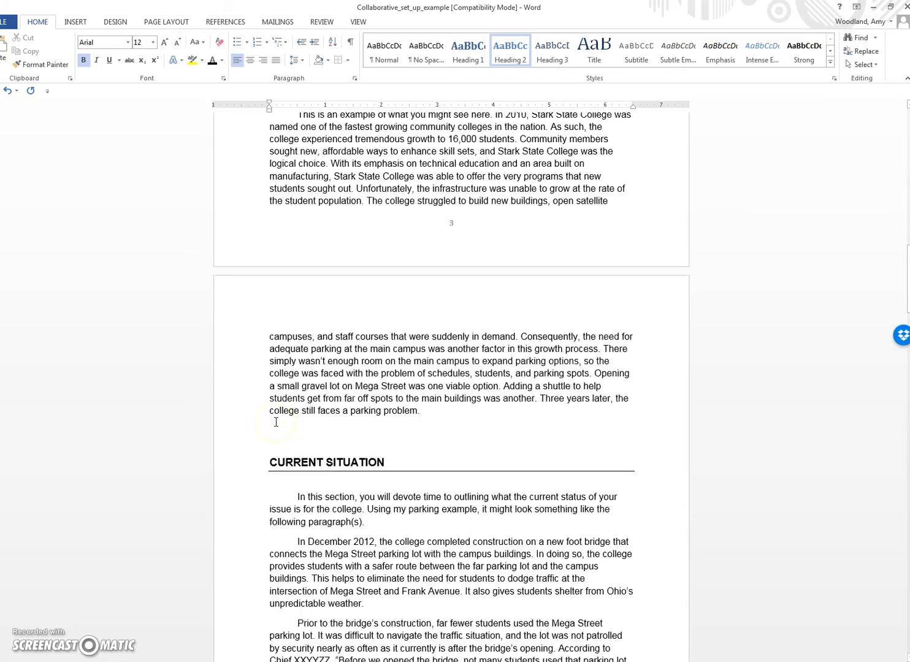
scroll(276, 428, up, 5)
click(351, 317)
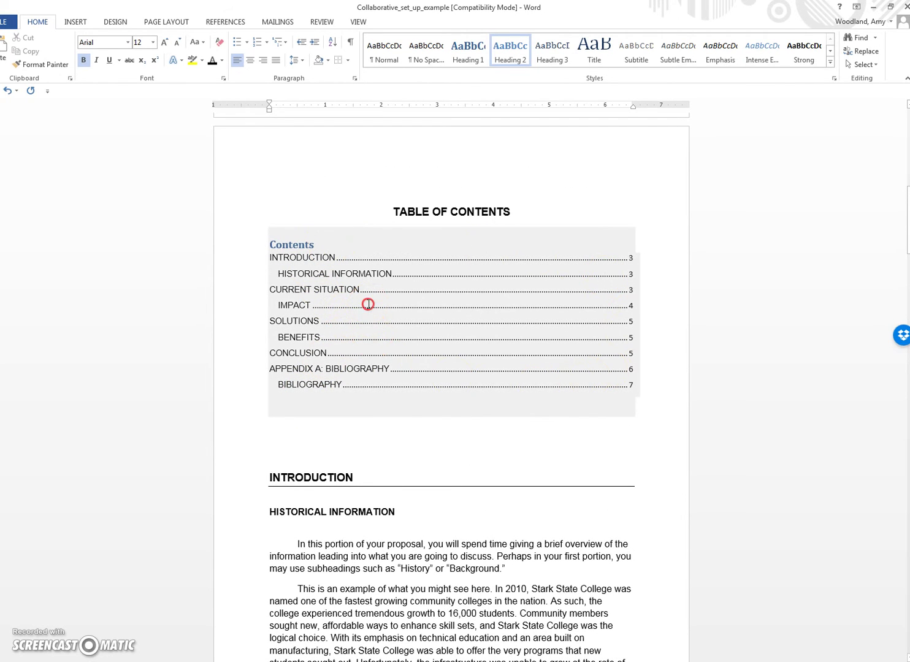
right_click(367, 305)
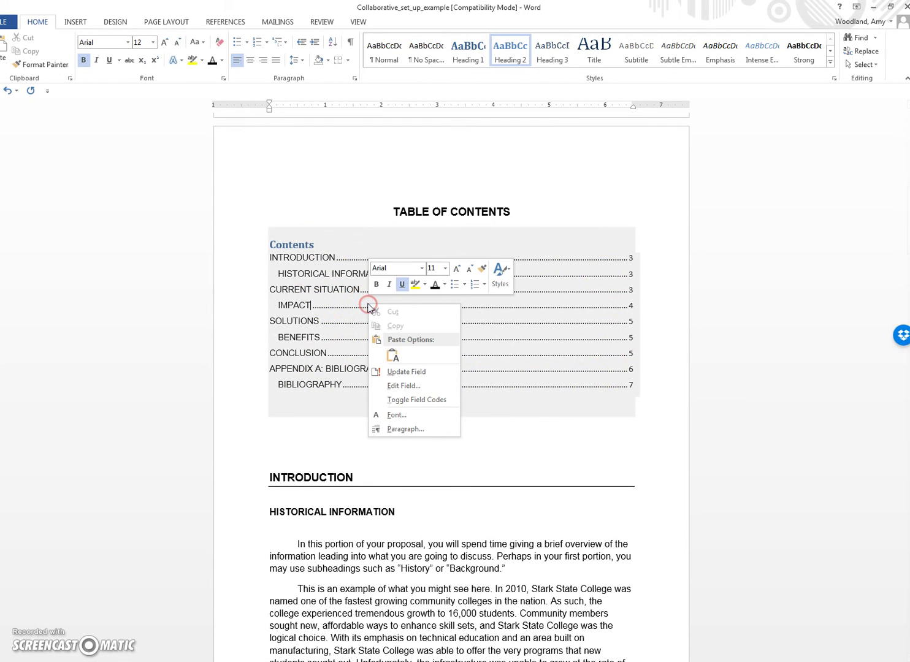
click(406, 371)
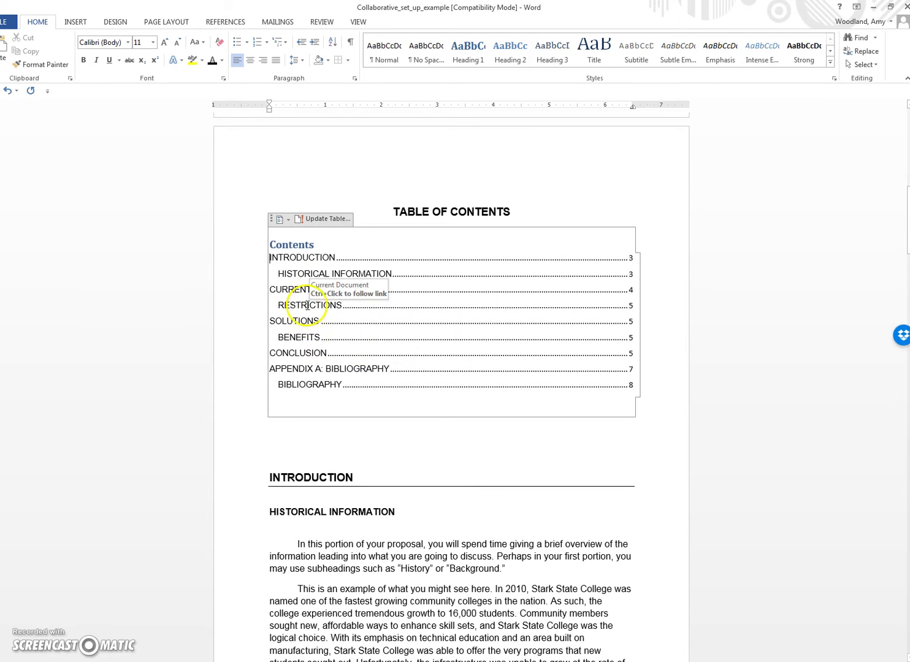
drag(277, 305, 341, 304)
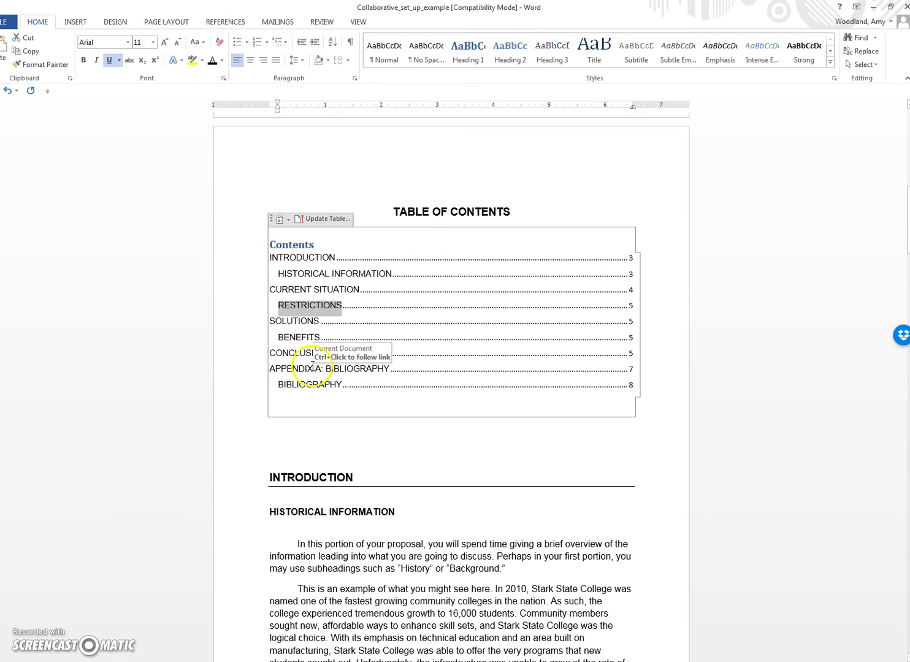
Step: Show the formatting marks, delete the extra blank line above the TABLE OF CONTENTS title, and hide the marks again
click(368, 443)
scroll(256, 432, up, 1)
scroll(257, 431, up, 2)
click(349, 42)
scroll(392, 350, up, 3)
double_click(459, 502)
key(Delete)
click(350, 43)
scroll(480, 421, down, 3)
Step: Delete the blue "Contents" heading from the inserted table, keeping the TABLE OF CONTENTS title above it
triple_click(456, 356)
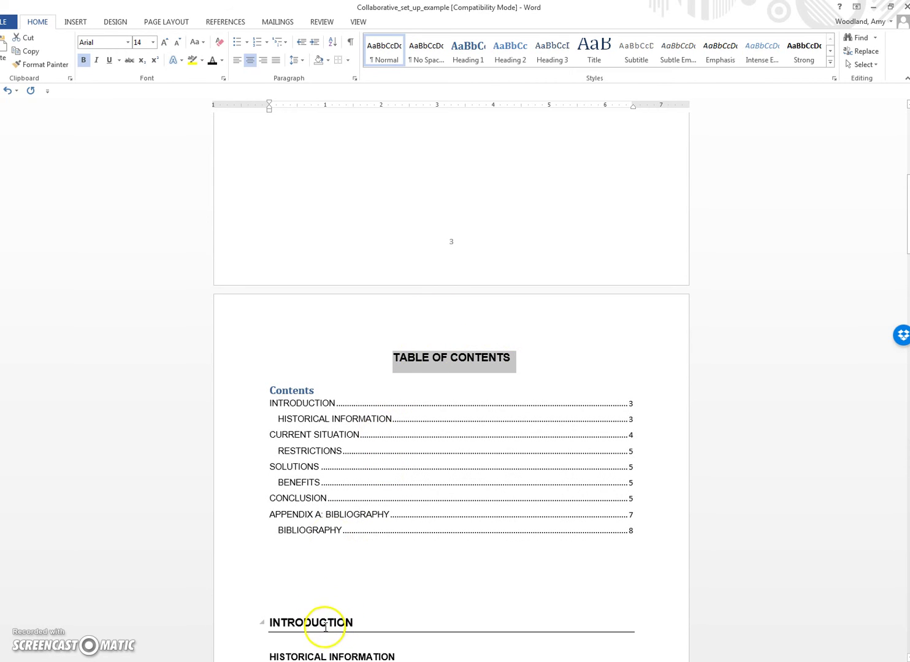
click(256, 624)
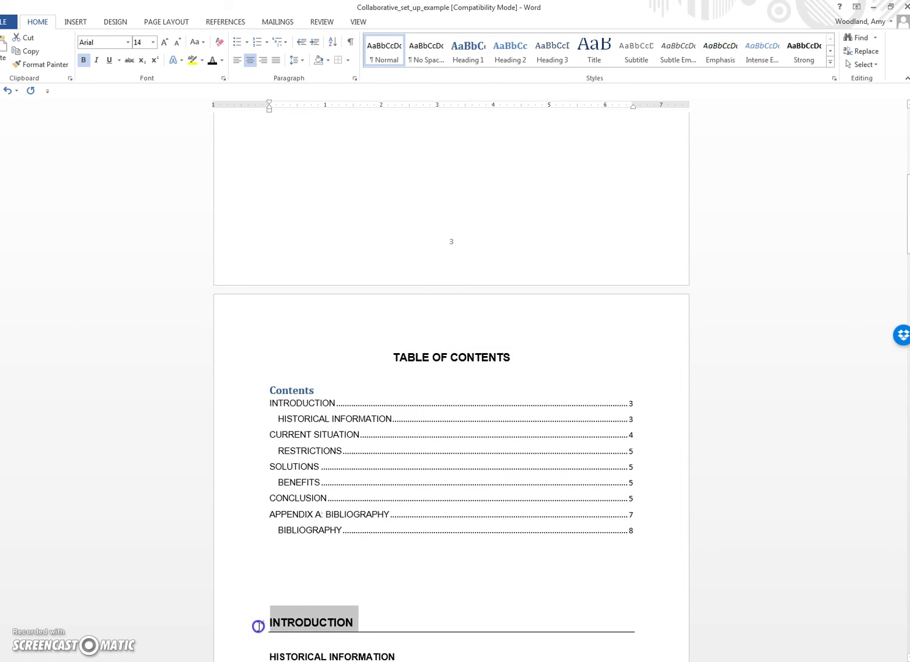
click(302, 391)
drag(315, 391, 275, 392)
key(Delete)
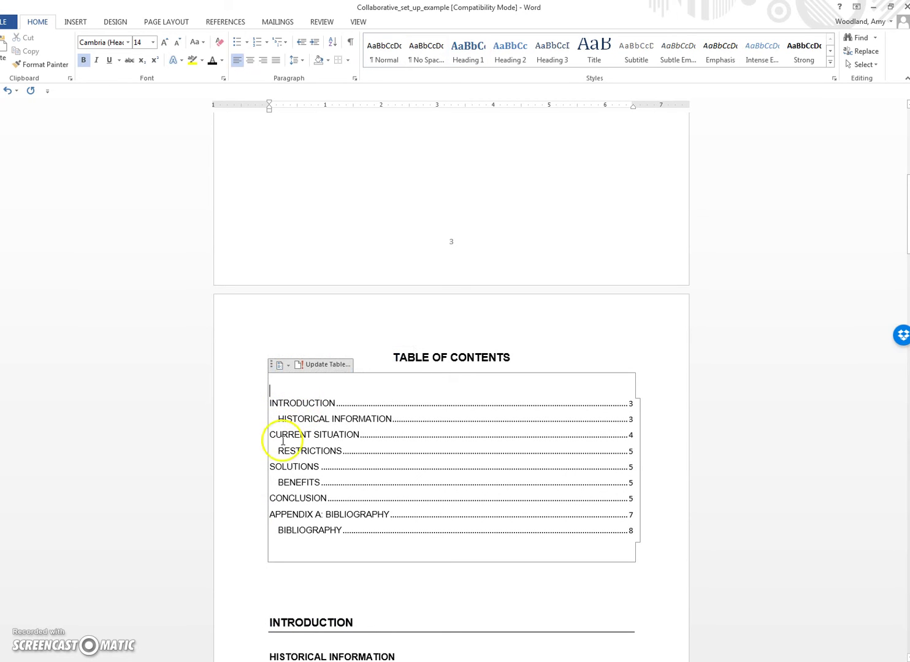
Step: Insert a Next Page section break between the table of contents and the INTRODUCTION heading
click(288, 312)
scroll(238, 457, down, 3)
double_click(282, 401)
click(480, 420)
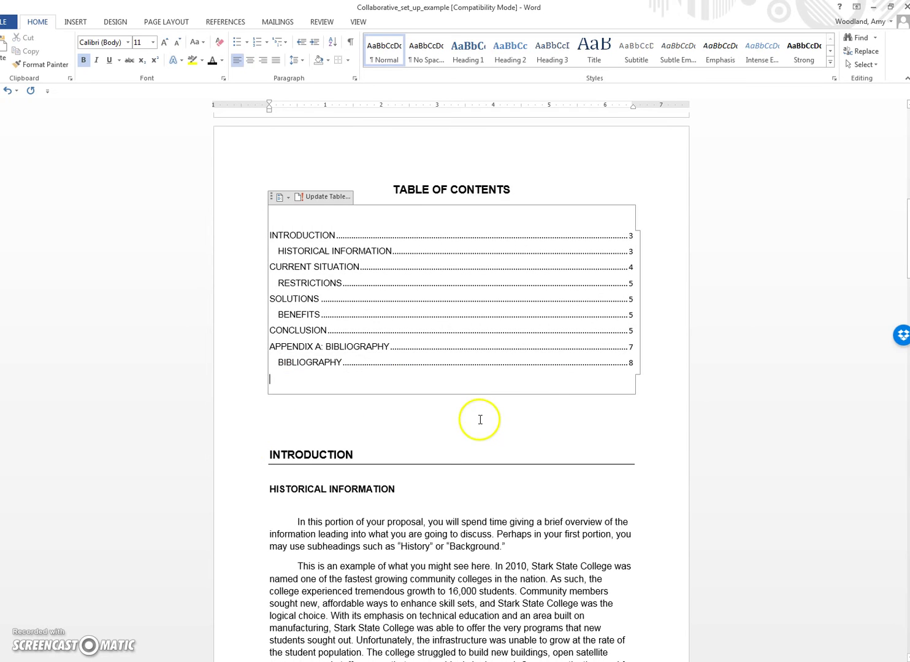
double_click(396, 421)
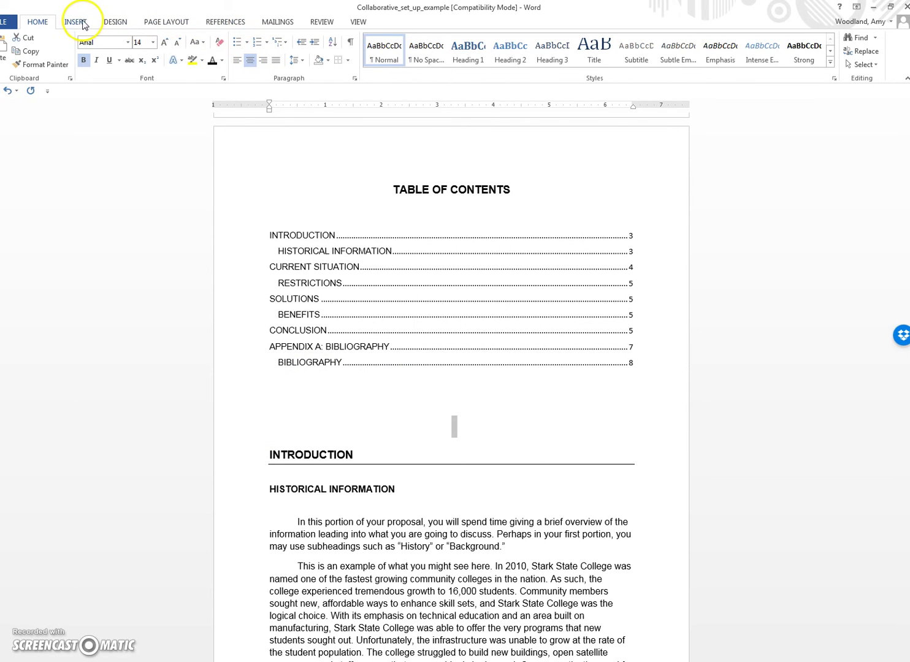
click(165, 24)
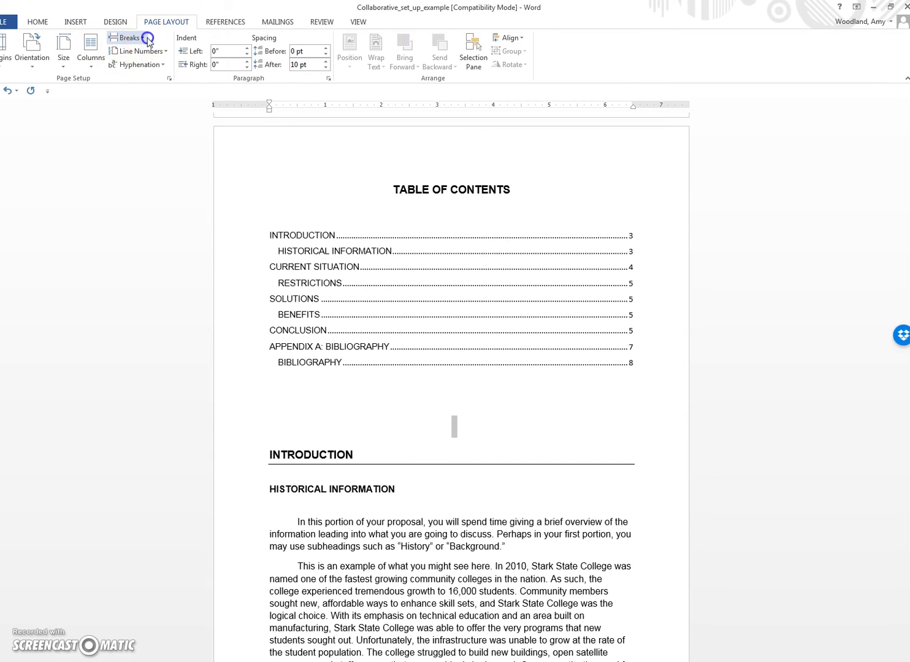
click(140, 37)
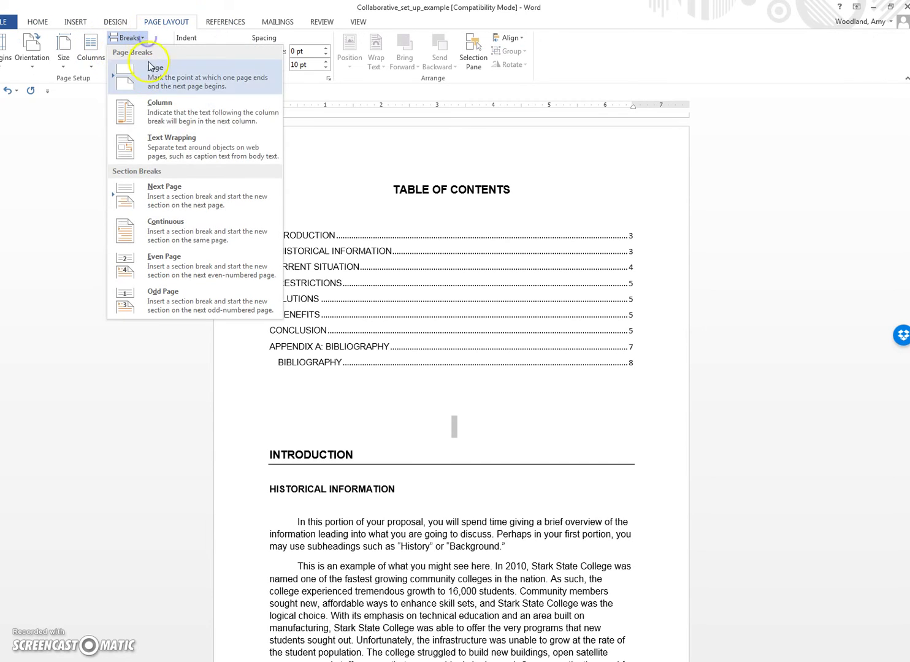
click(187, 198)
Step: Show the formatting marks and delete the empty paragraph above the INTRODUCTION heading
scroll(268, 441, down, 3)
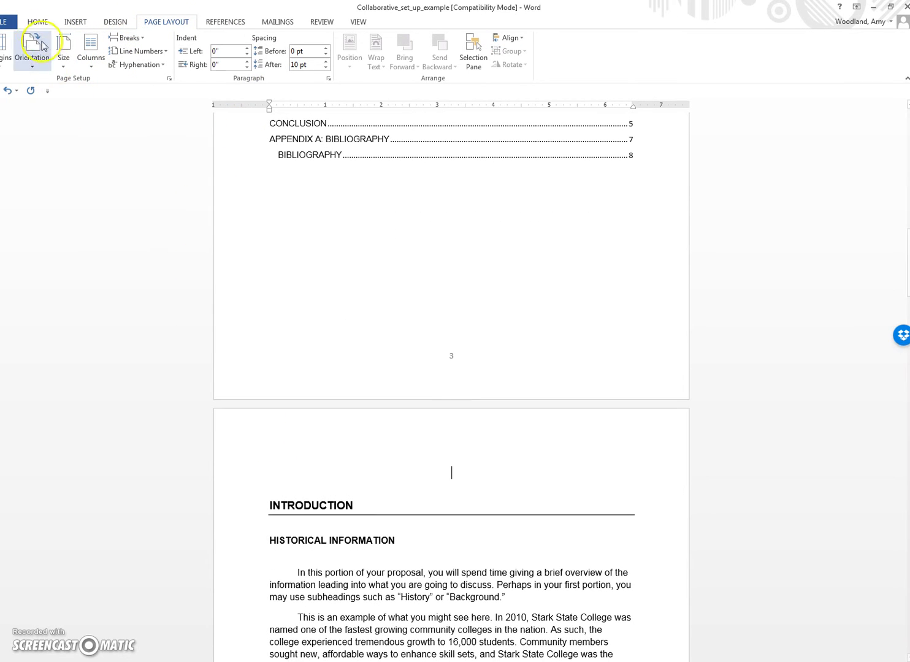
click(37, 21)
click(351, 42)
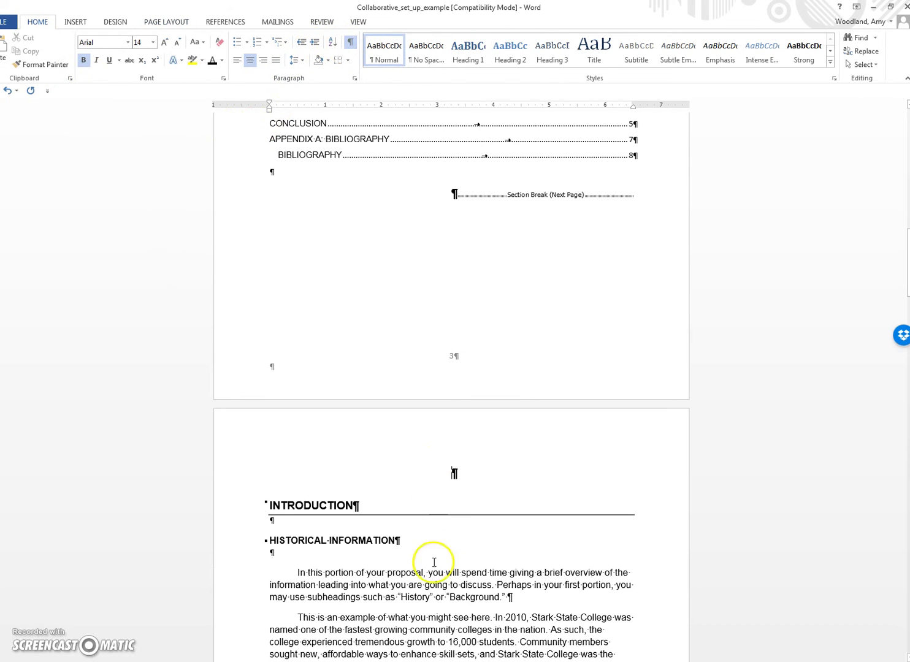
click(450, 470)
key(Delete)
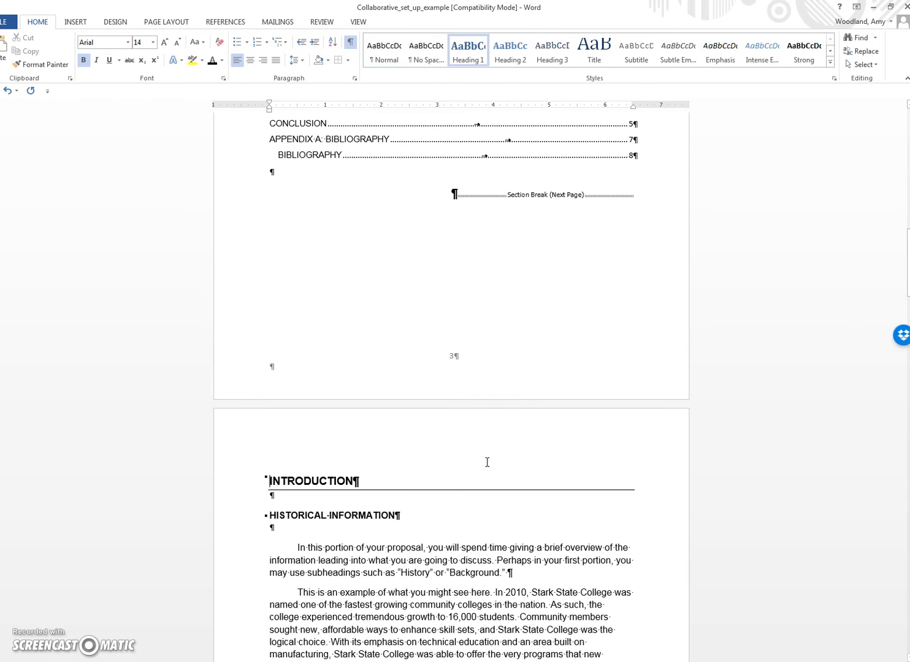
Step: Set the vertical alignment of the section starting at INTRODUCTION to Top
click(169, 22)
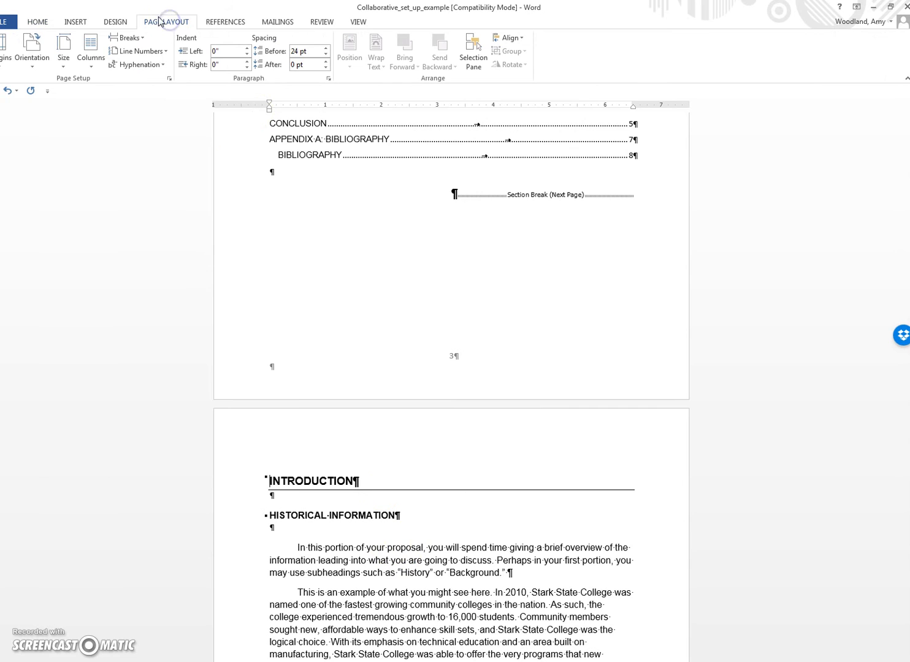
click(170, 79)
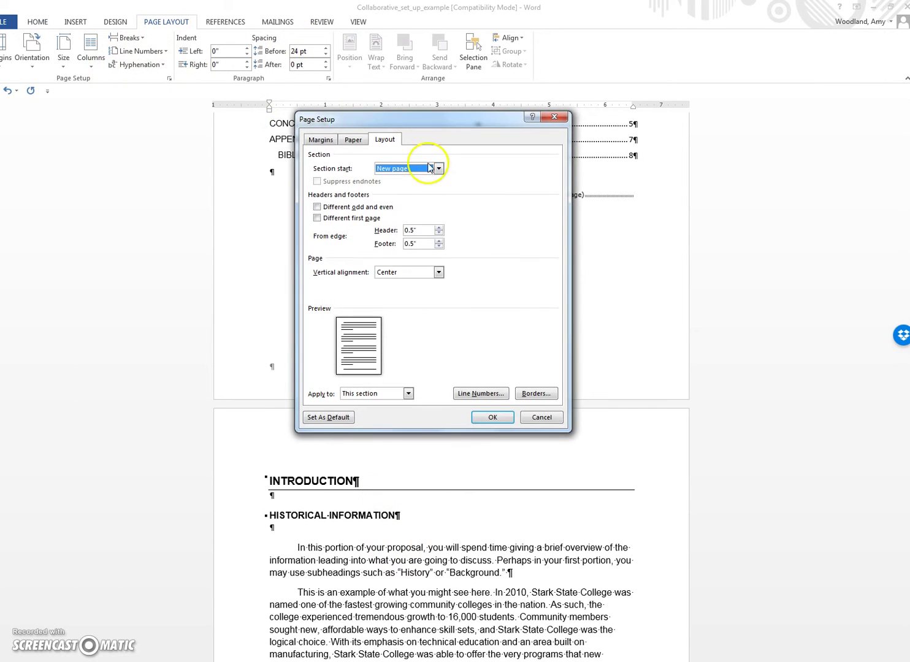
click(406, 272)
click(407, 286)
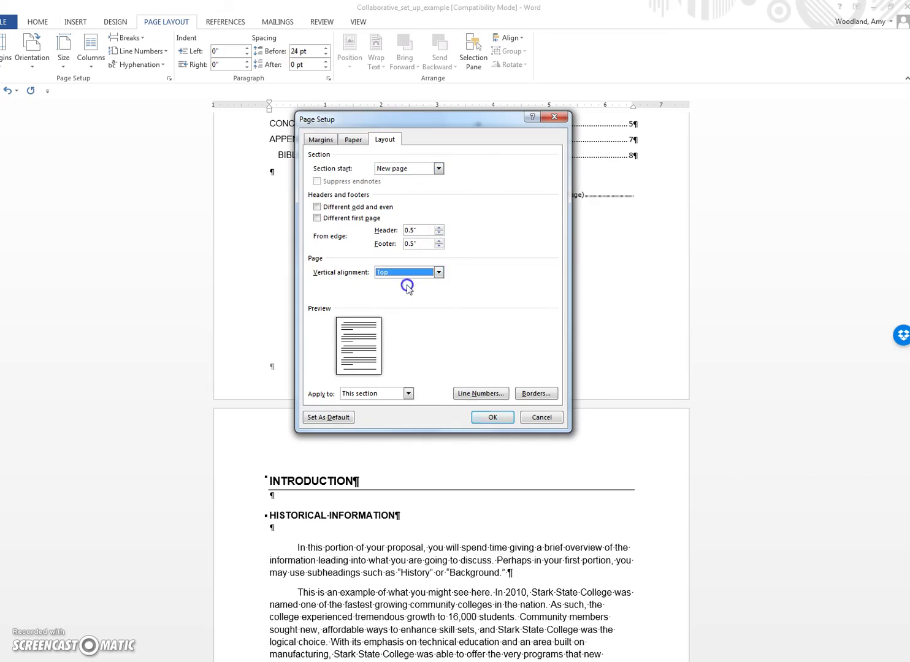
click(490, 420)
Step: Check the page layout and section breaks from the Introduction through the Conclusion to the Appendix A cover page
scroll(310, 538, down, 20)
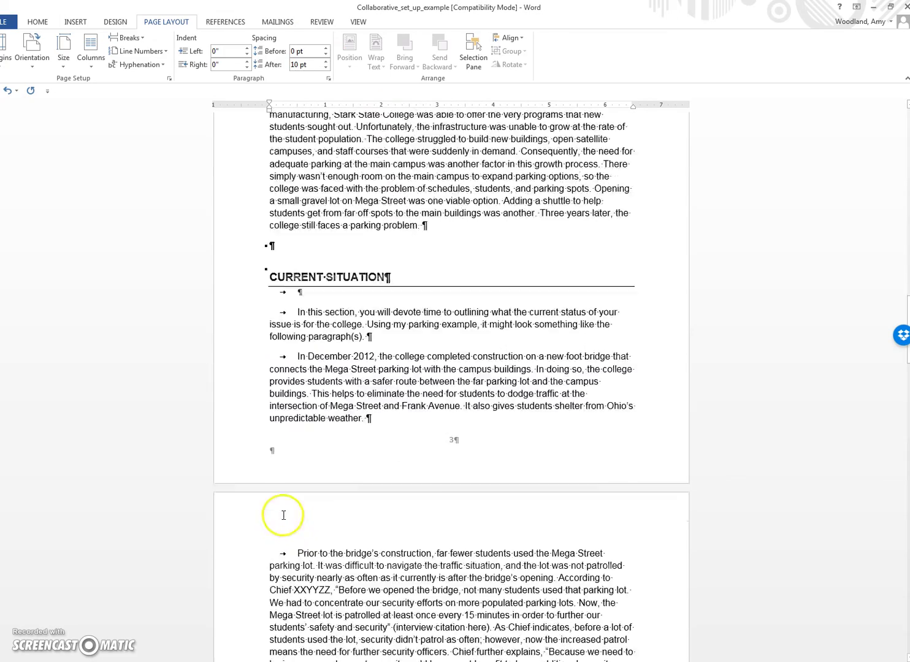
scroll(280, 468, down, 9)
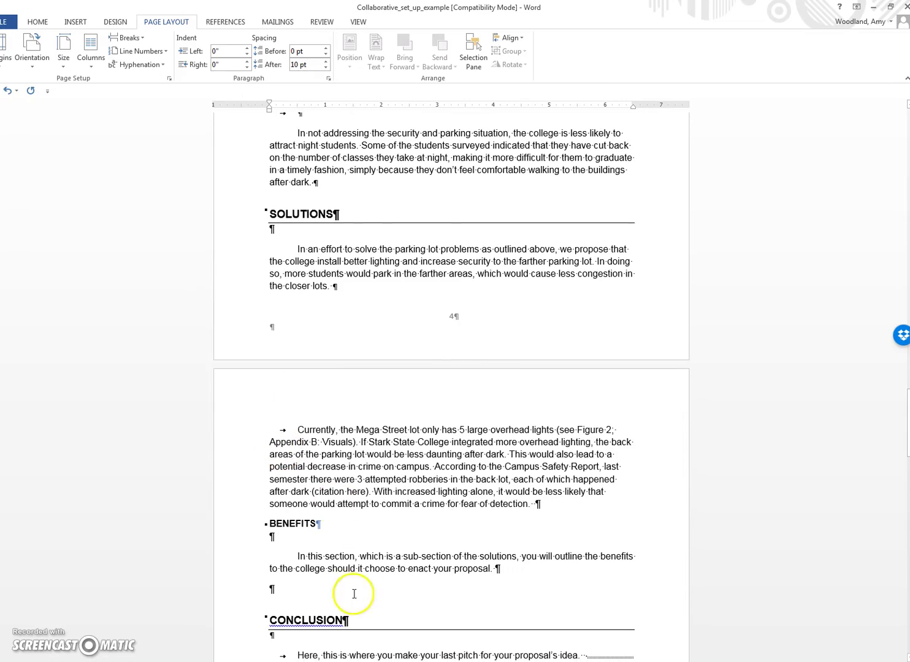
scroll(280, 495, down, 9)
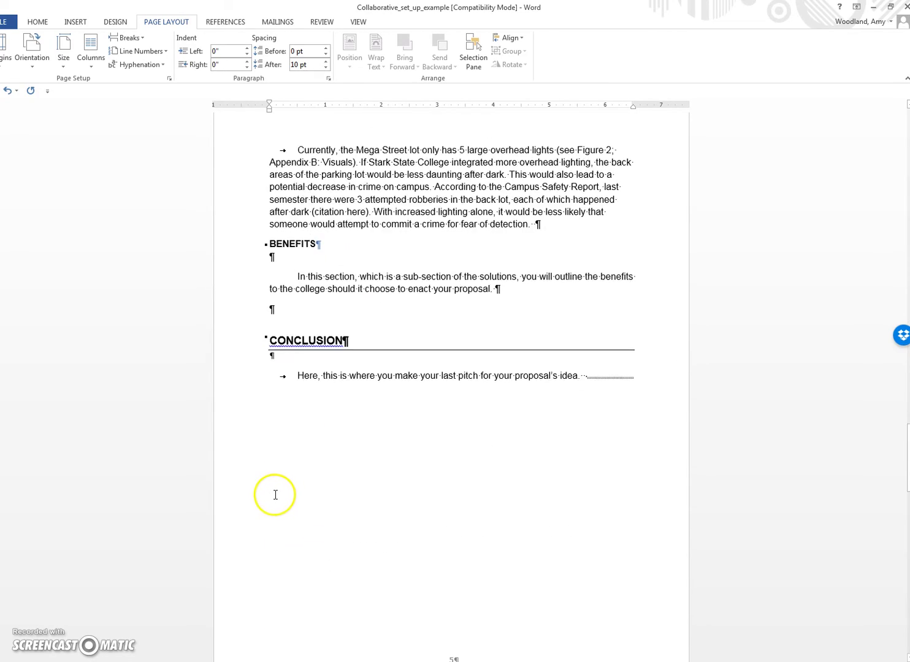
scroll(273, 495, up, 12)
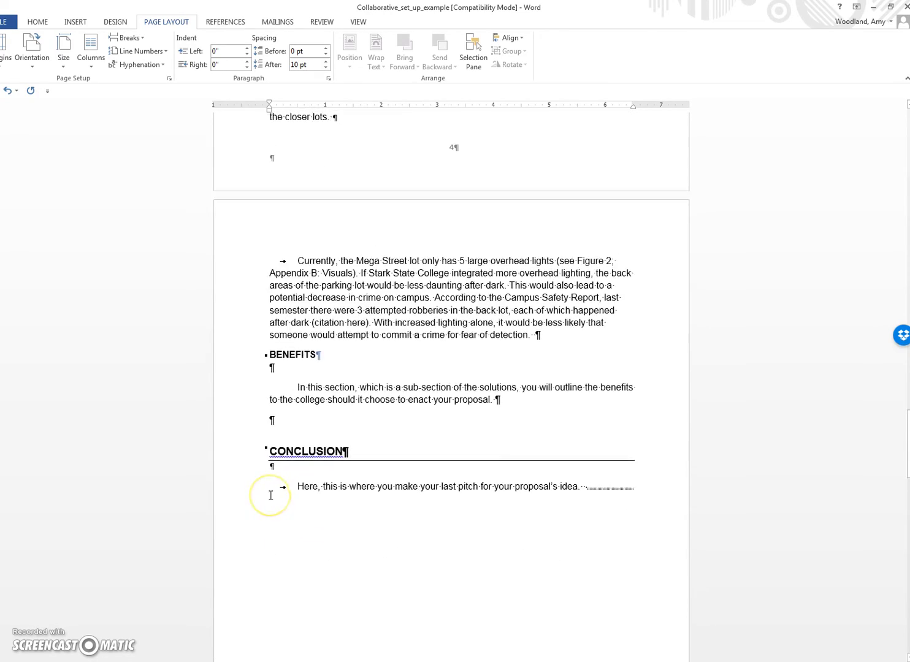
scroll(270, 495, down, 5)
click(519, 511)
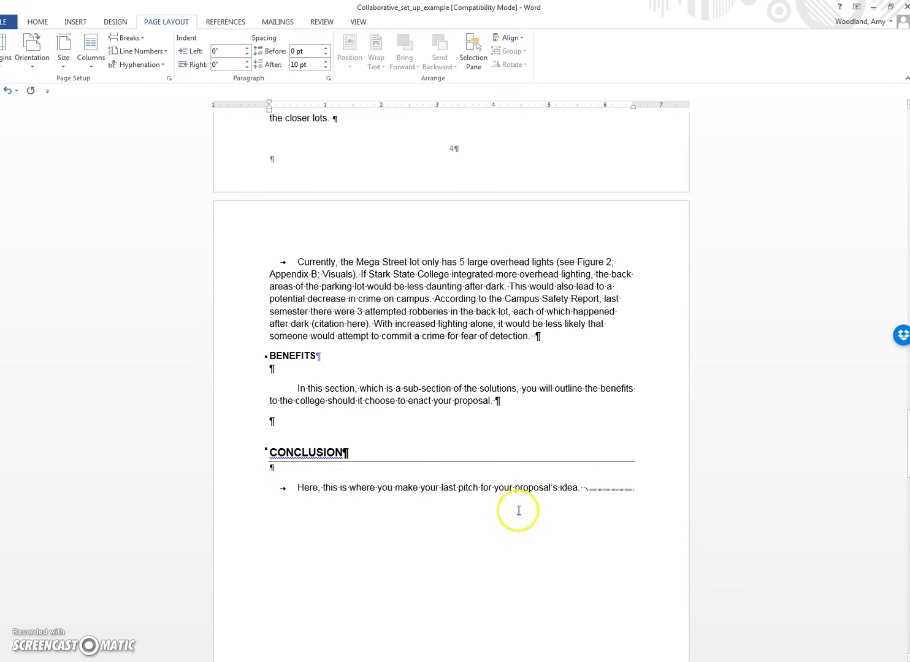
scroll(432, 482, down, 12)
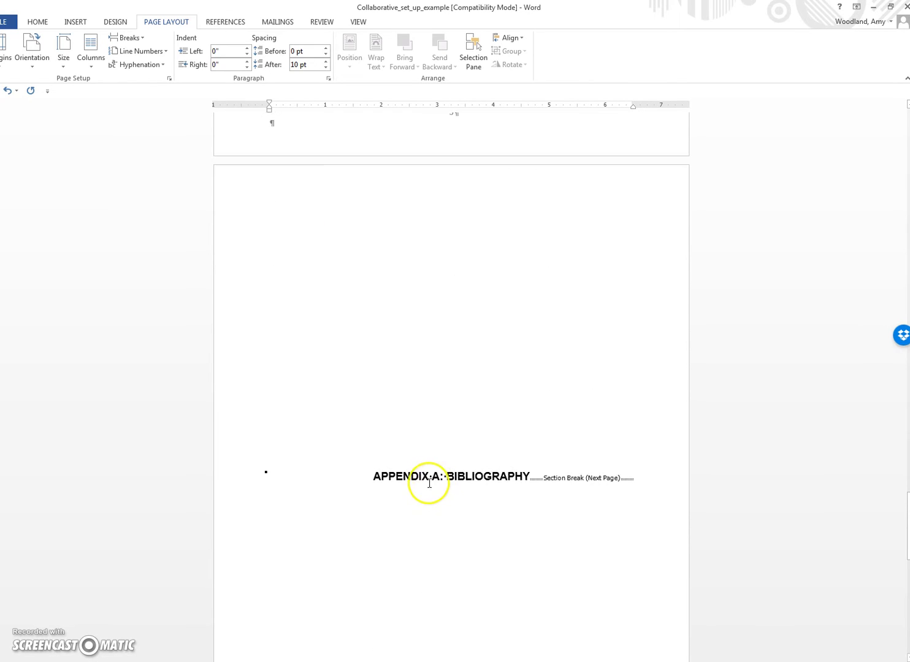
click(417, 471)
drag(385, 469, 502, 474)
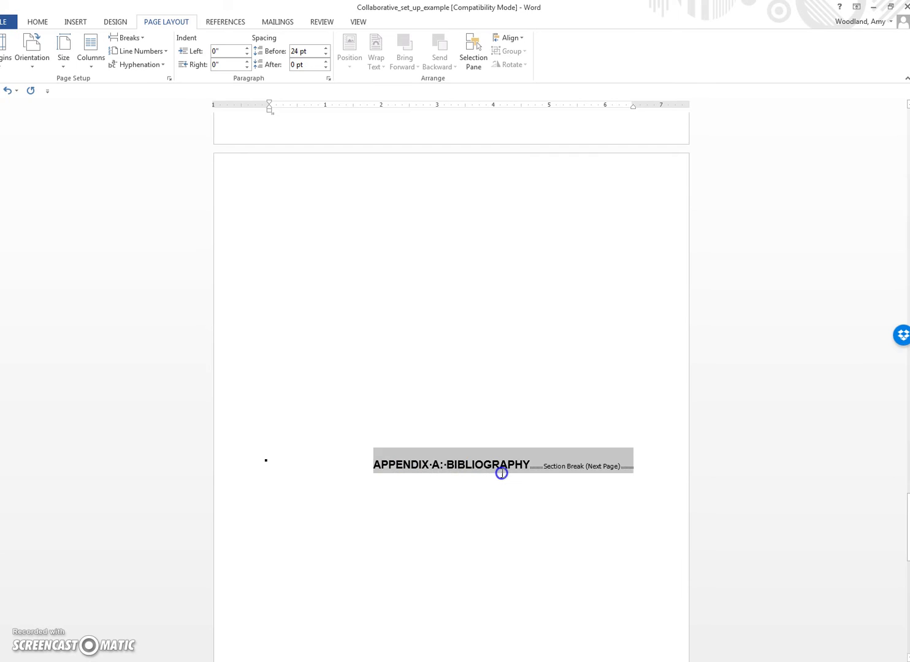
Step: Replace the break after the Conclusion's last sentence with a Next Page section break, putting APPENDIX A: BIBLIOGRAPHY on its own page
scroll(428, 485, up, 10)
mouse_move(438, 483)
mouse_down()
mouse_move(429, 485)
mouse_move(514, 316)
mouse_move(613, 266)
mouse_up()
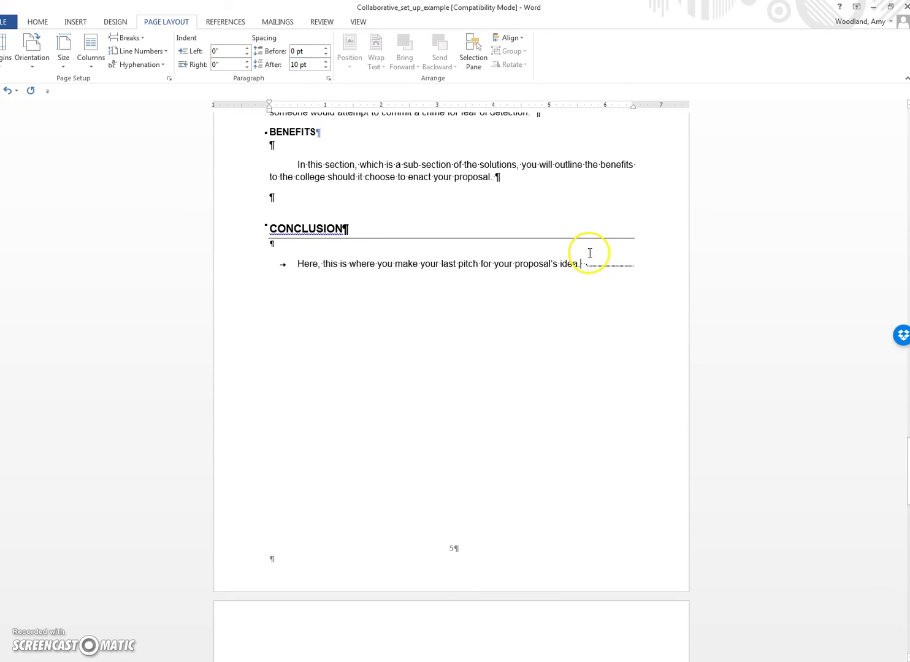
drag(619, 268, 619, 268)
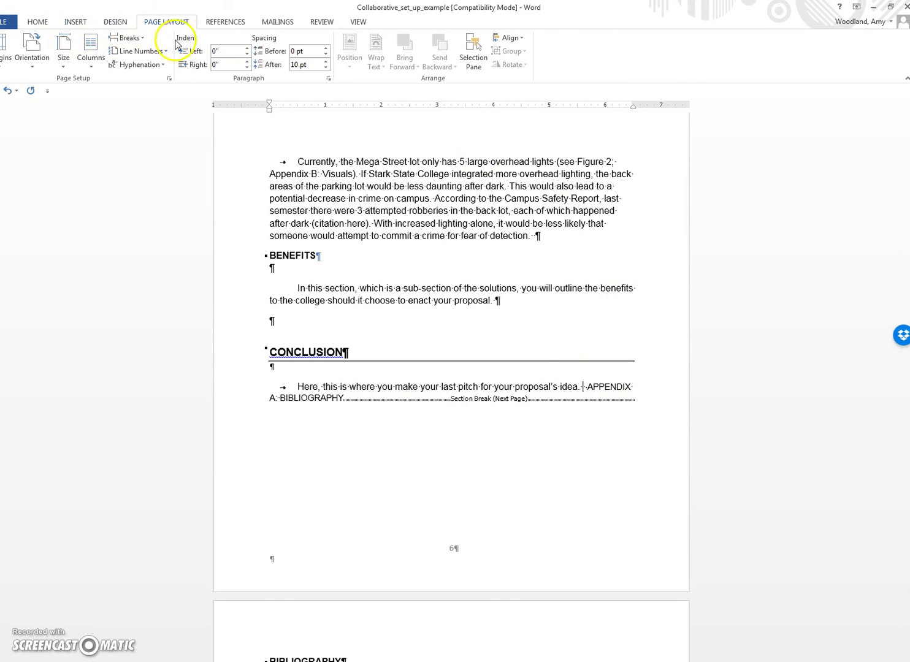
click(141, 38)
click(163, 195)
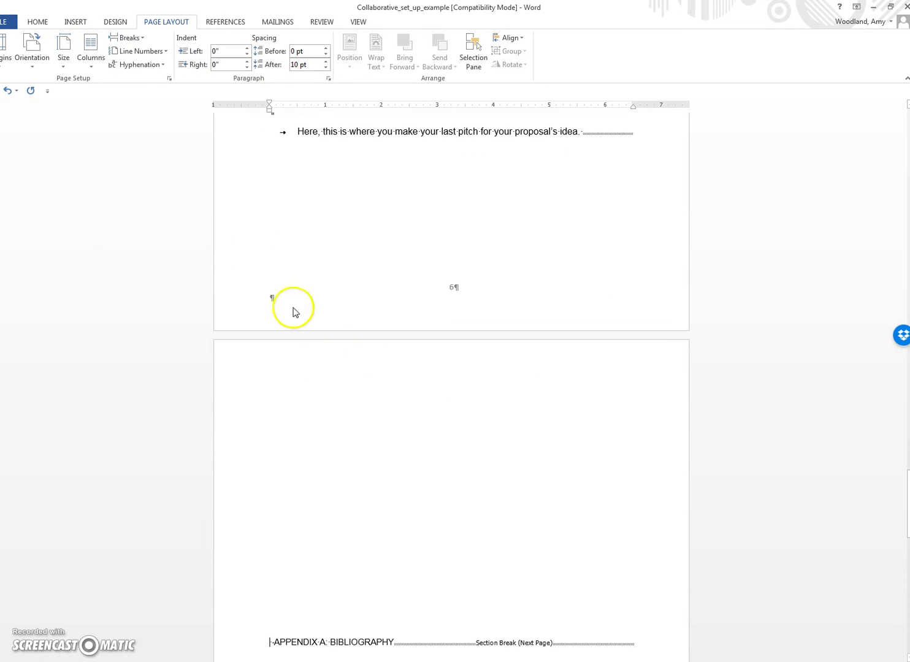
Step: Copy the CONCLUSION heading's formatting onto the APPENDIX A: BIBLIOGRAPHY title with Format Painter
click(37, 22)
scroll(325, 426, down, 5)
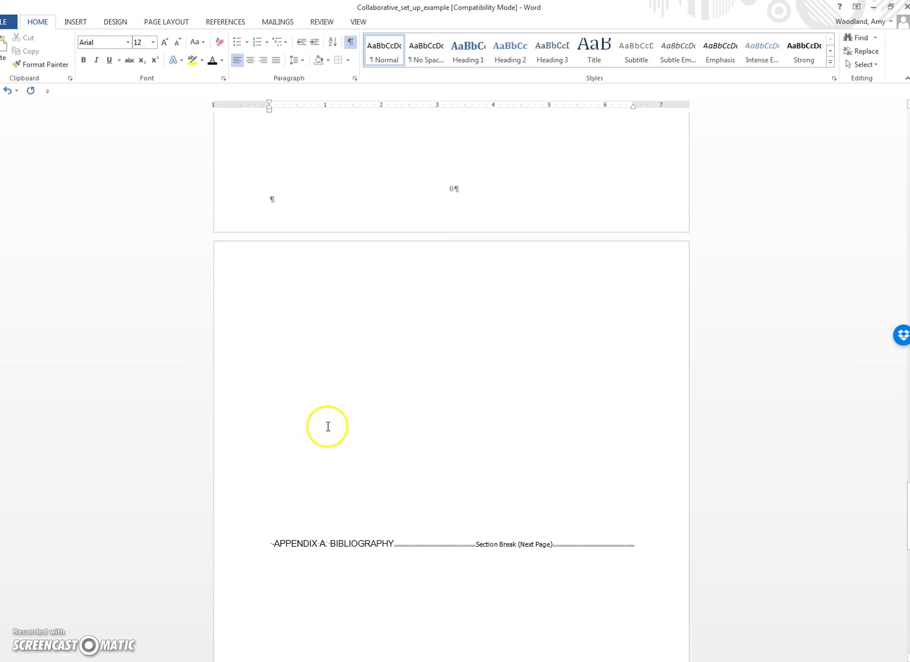
scroll(353, 482, up, 9)
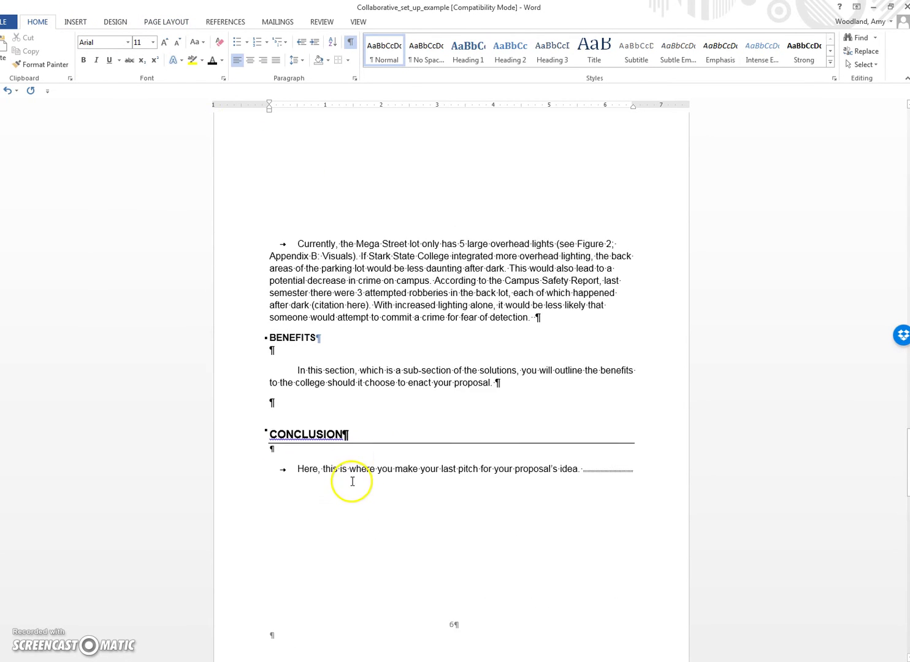
drag(371, 459, 275, 461)
click(41, 65)
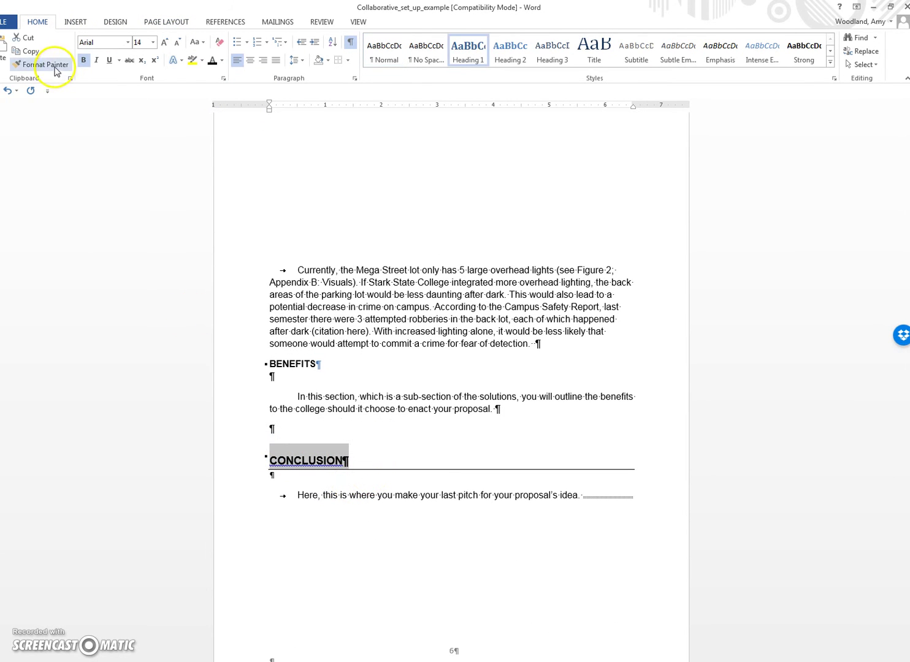
scroll(246, 451, down, 10)
scroll(245, 470, down, 4)
drag(396, 447, 275, 448)
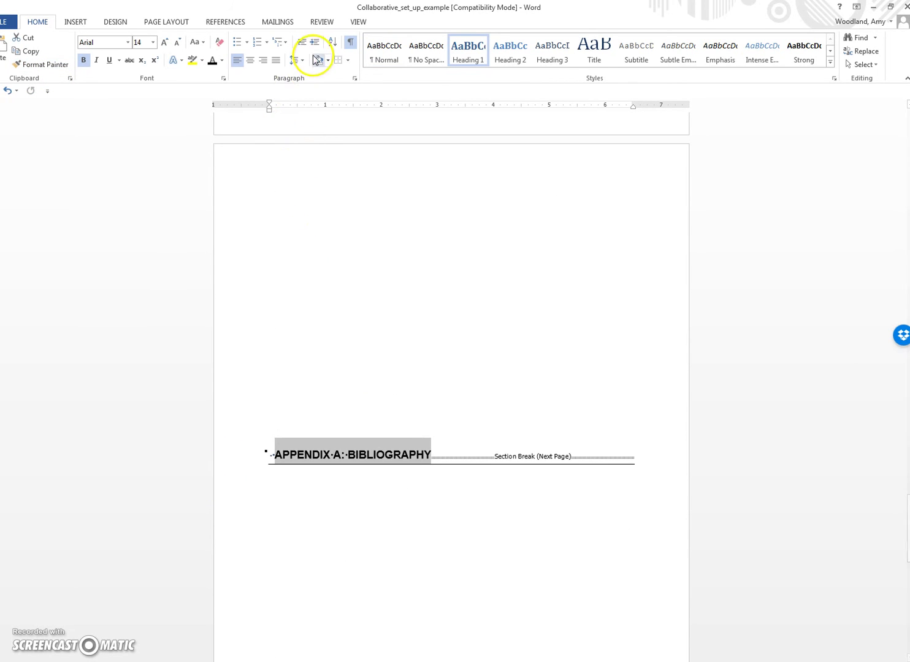
Step: Hide the formatting marks and remove the border line beneath the APPENDIX A: BIBLIOGRAPHY title
click(348, 61)
click(359, 131)
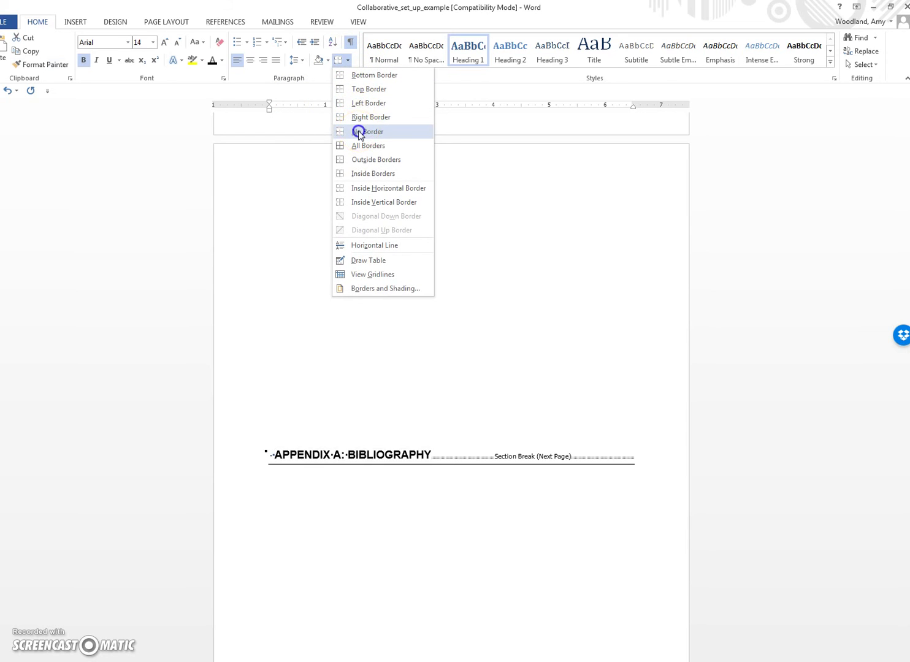
click(367, 455)
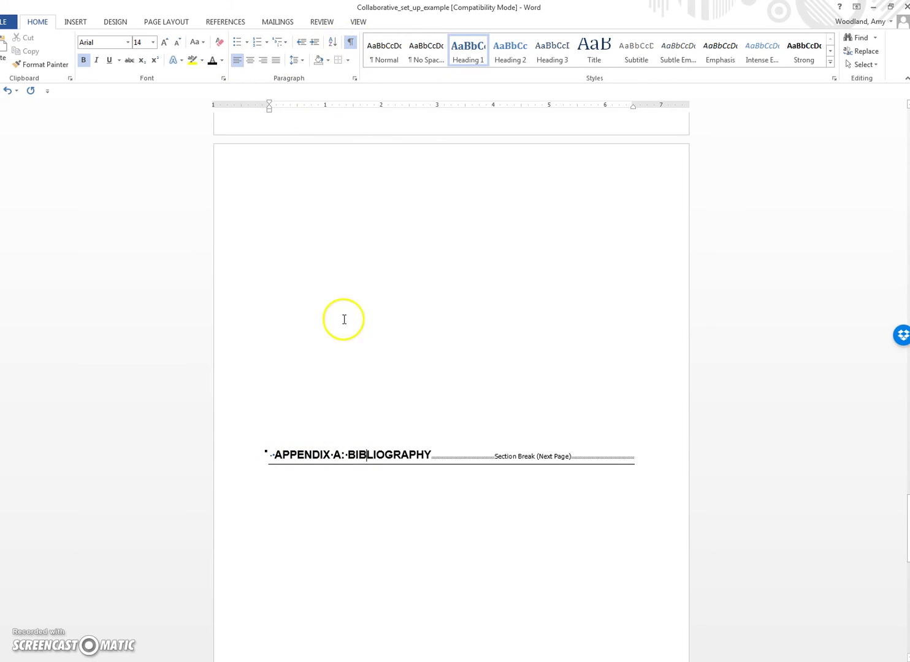
click(350, 41)
drag(270, 452, 466, 480)
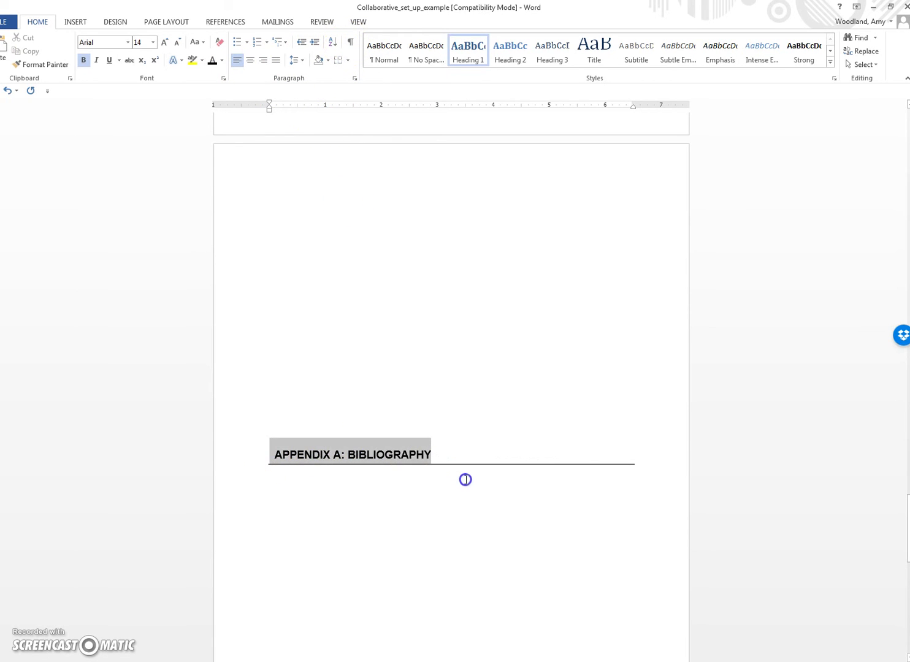
click(339, 61)
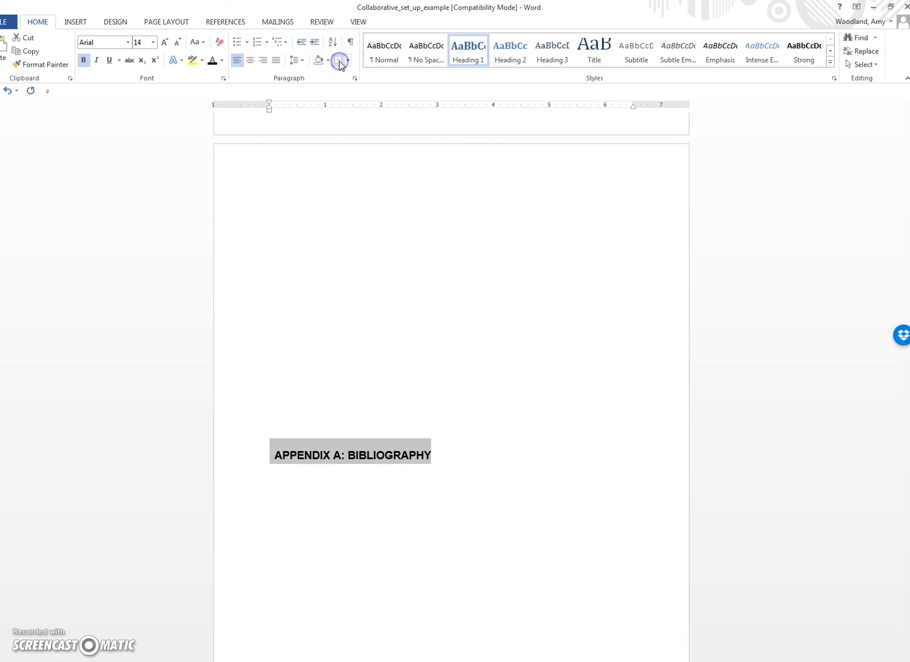
Step: Check the formatting marks around the APPENDIX A: BIBLIOGRAPHY title, hide them again, and center the title horizontally
click(352, 42)
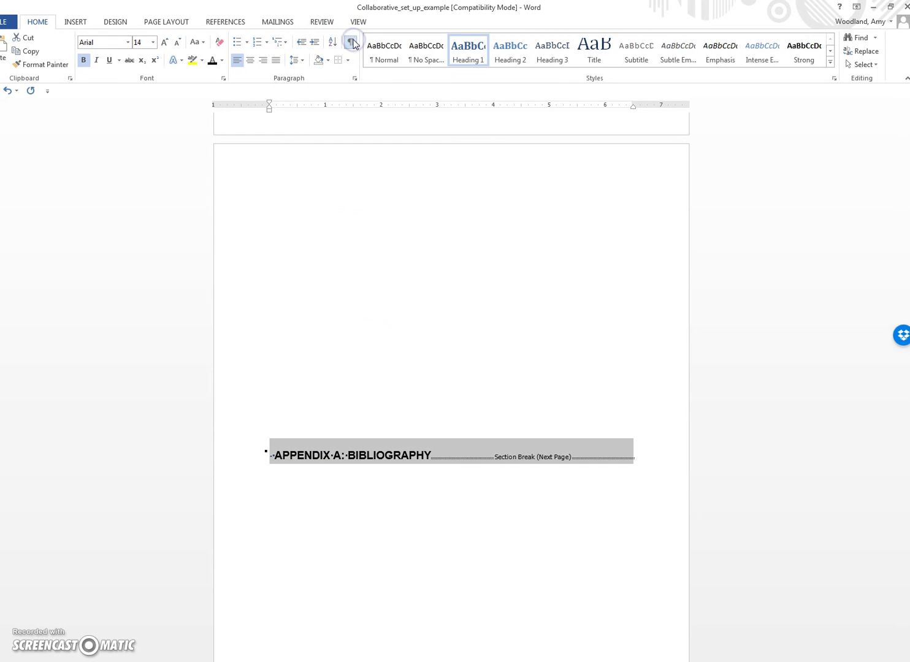
click(354, 41)
click(273, 455)
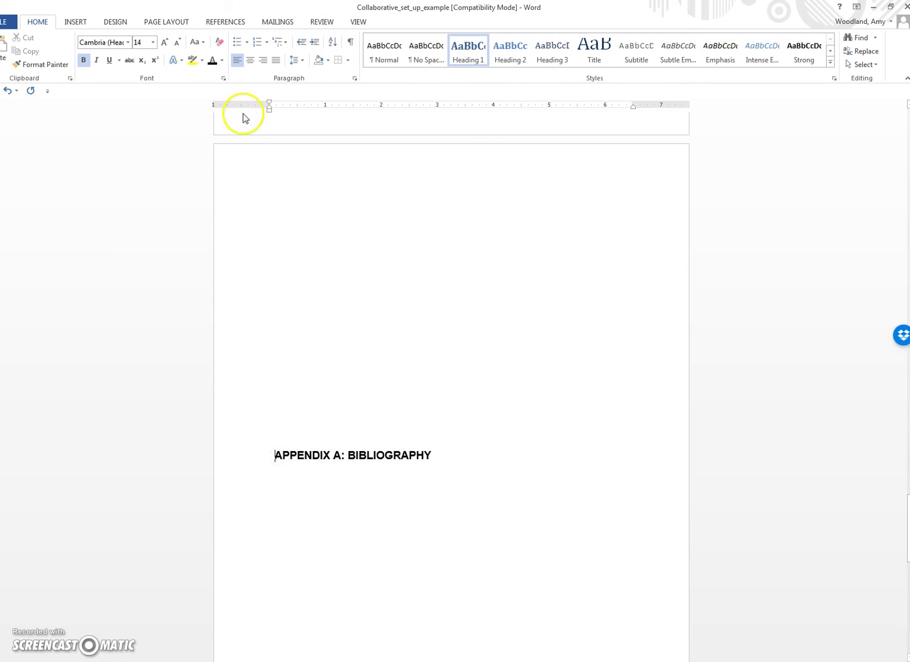
click(249, 60)
click(458, 456)
Step: Review the Bibliography page and the preceding report pages to check their layout
scroll(438, 457, down, 5)
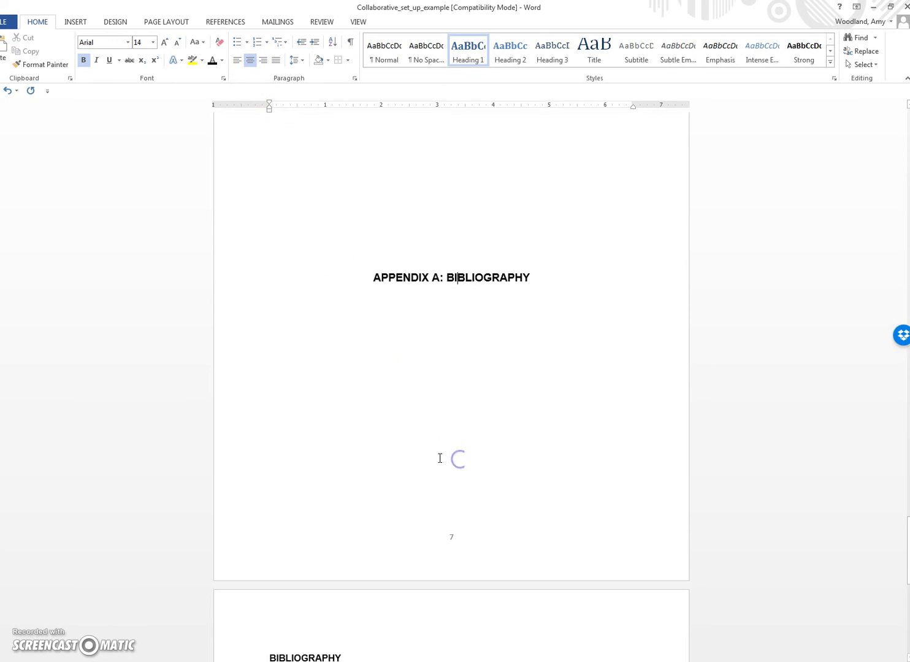
click(344, 472)
scroll(343, 471, down, 5)
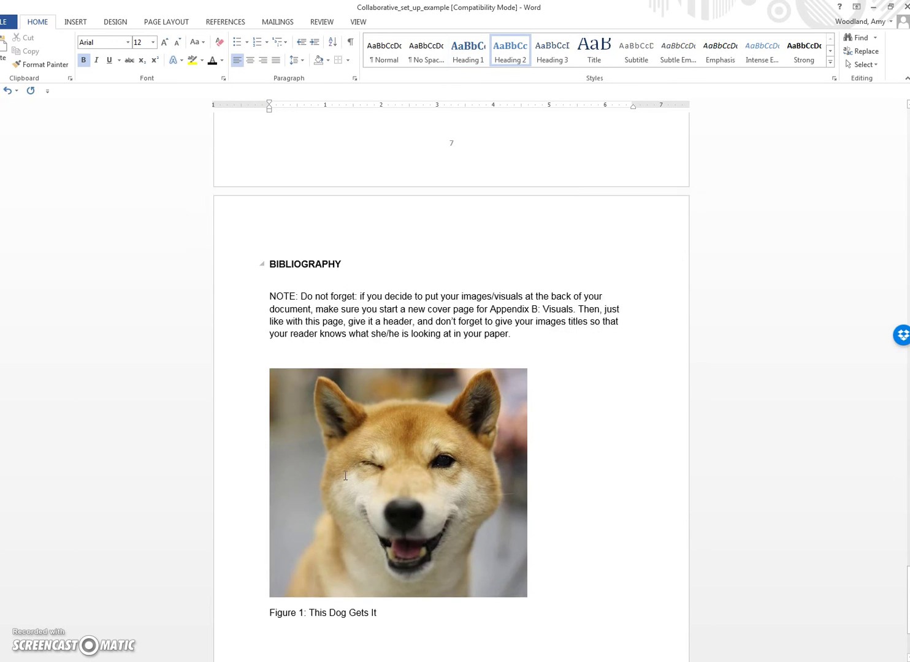
scroll(131, 374, up, 6)
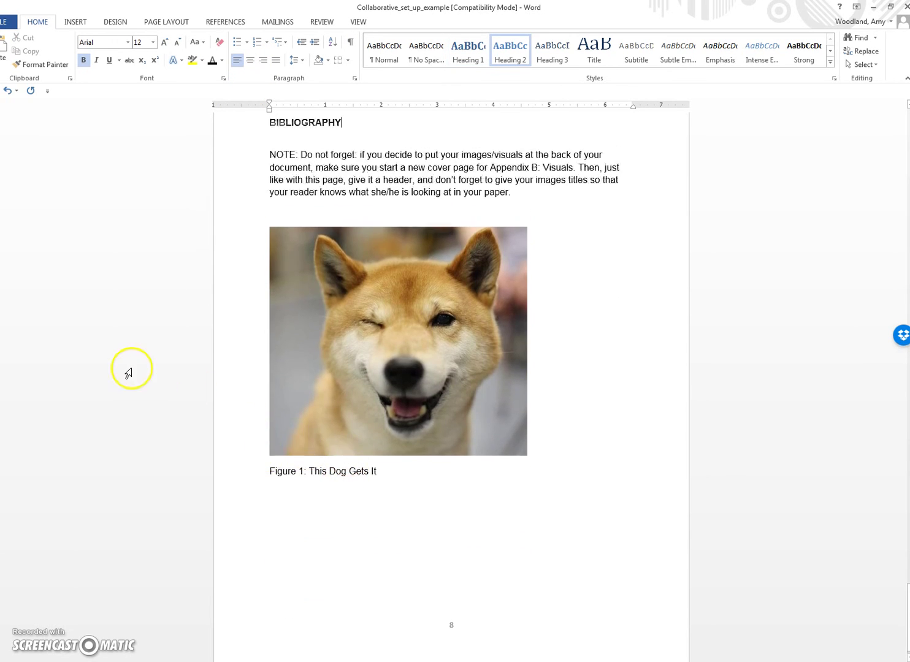
scroll(209, 374, up, 12)
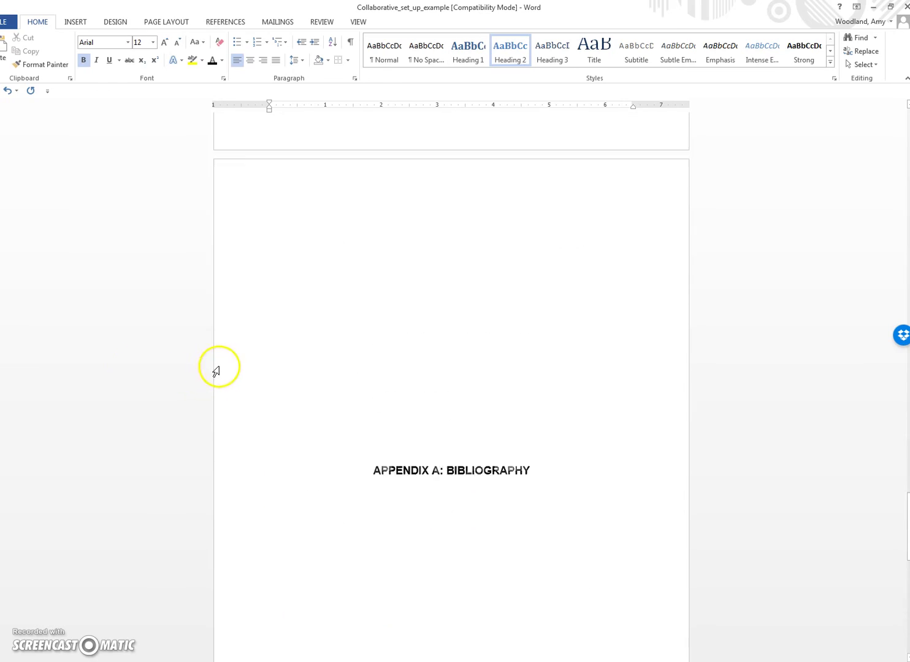
scroll(228, 367, up, 10)
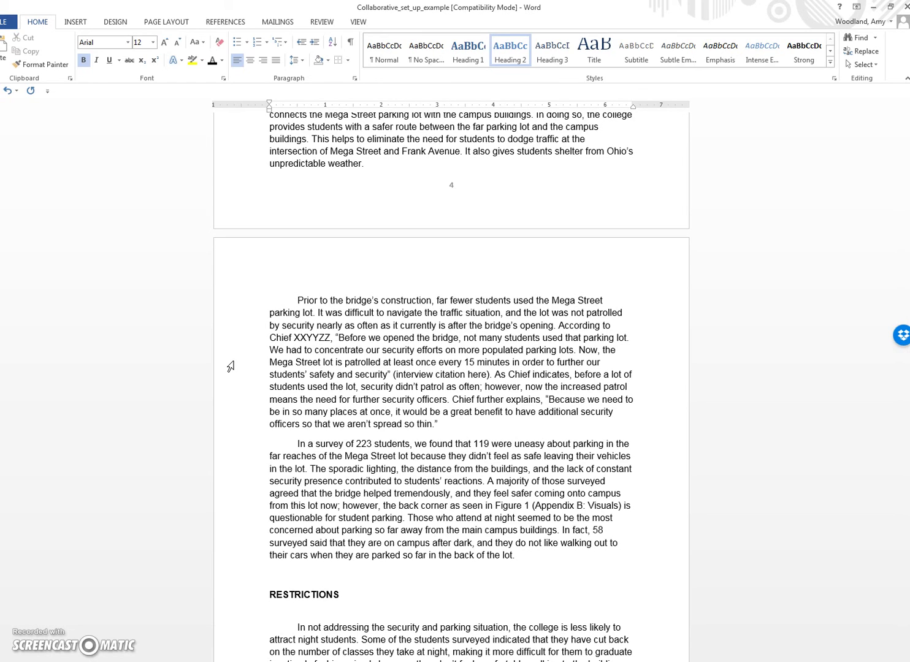
Step: Review the report pages from the CURRENT SITUATION section through the CONCLUSION, checking the headings, interview citation placeholder and page layout
scroll(521, 315, up, 3)
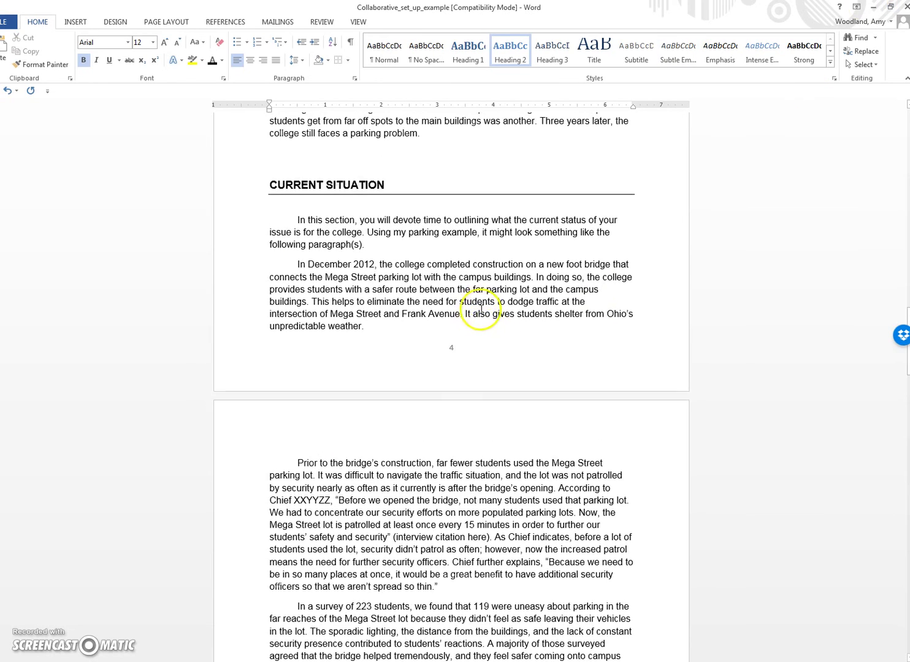
scroll(473, 298, up, 1)
click(336, 176)
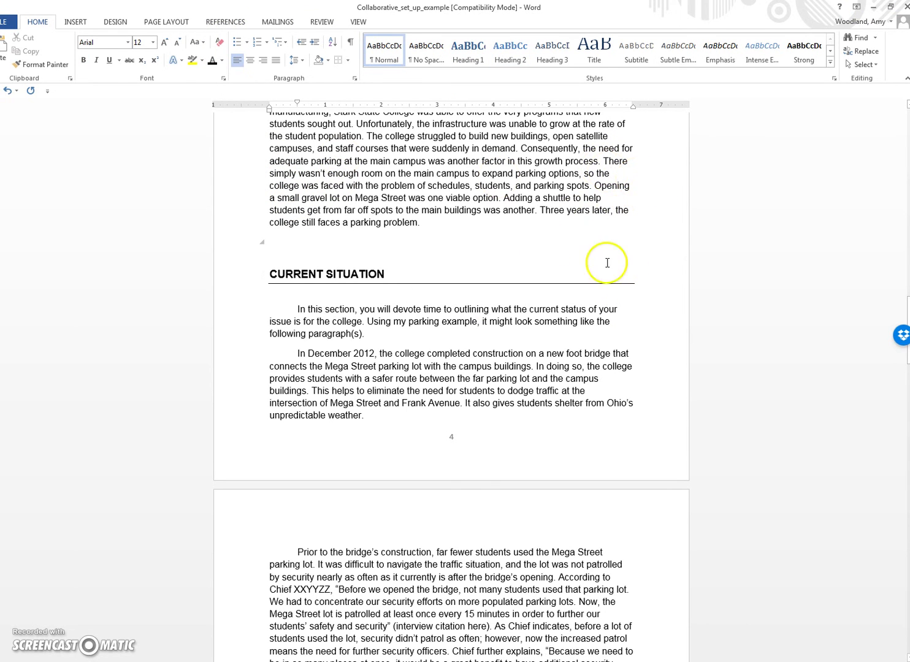
scroll(439, 477, down, 1)
scroll(439, 477, down, 3)
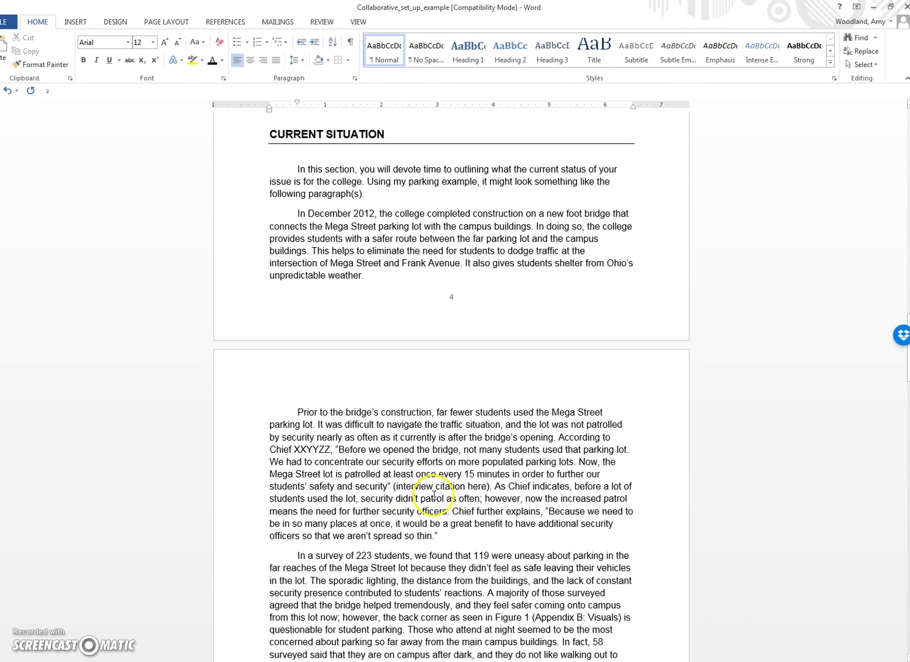
click(475, 489)
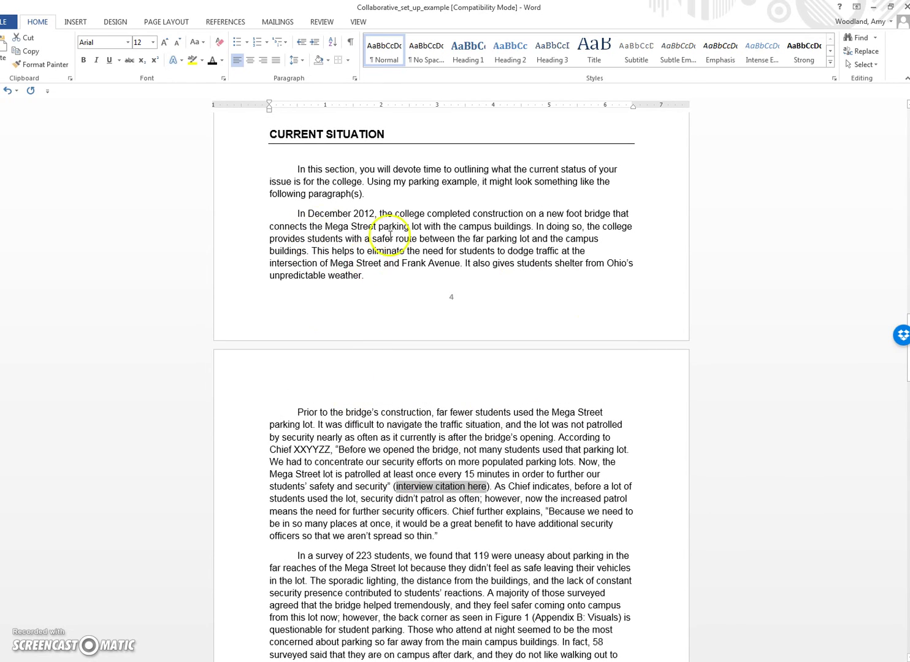
scroll(358, 430, down, 8)
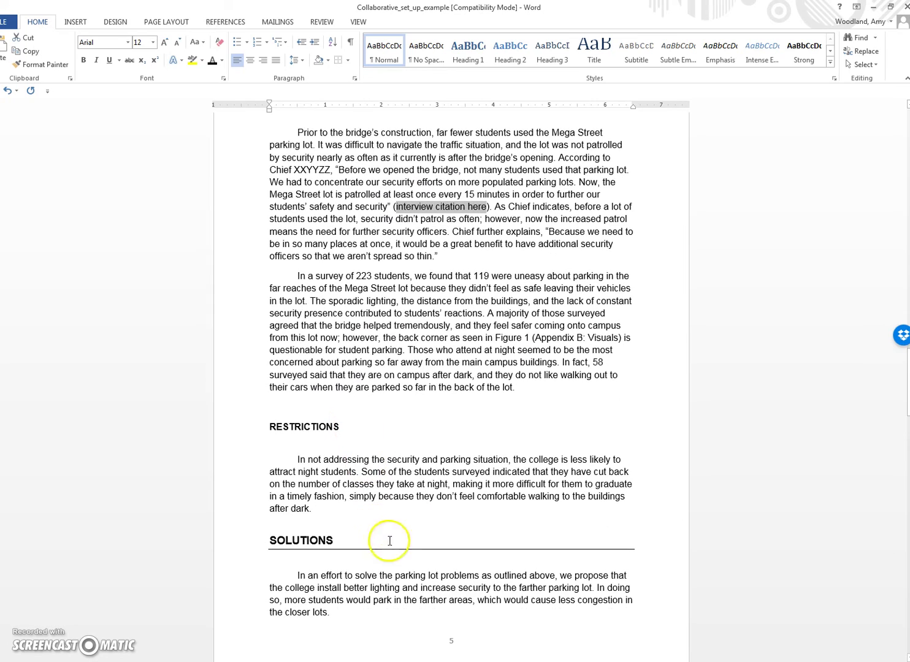
scroll(378, 529, down, 12)
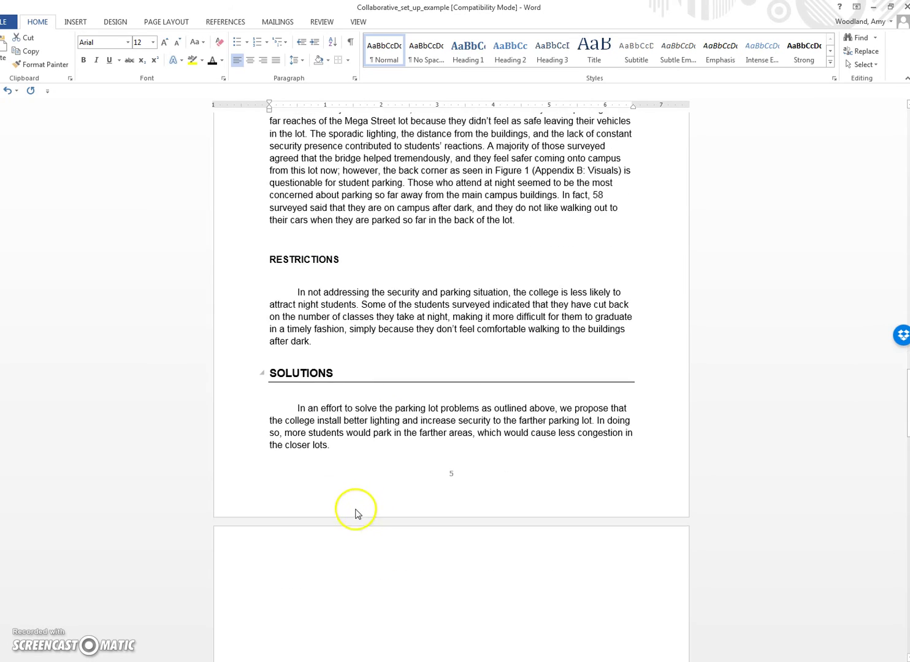
scroll(328, 455, down, 3)
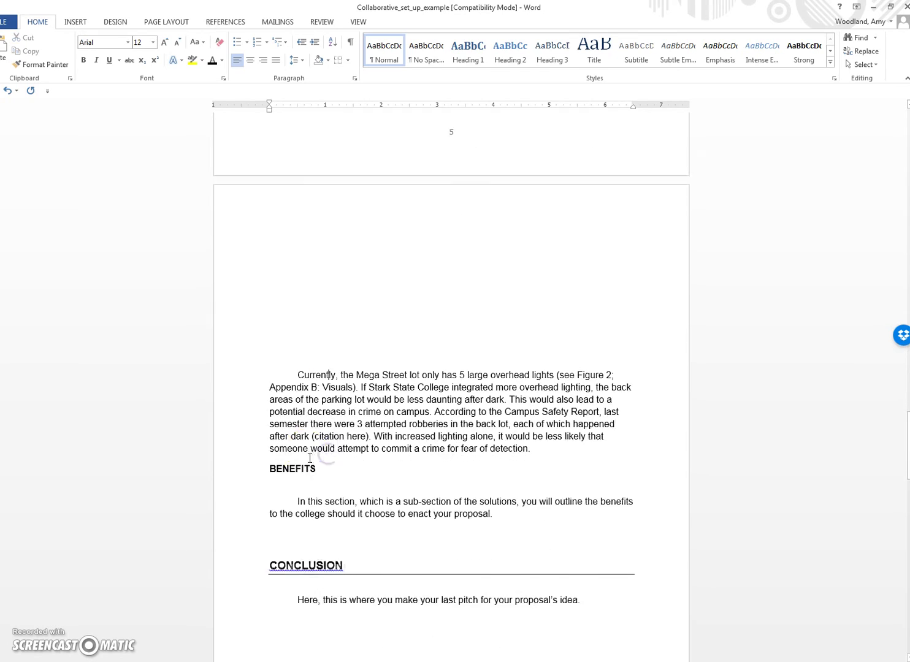
Step: Show the formatting marks and examine the blank space above the paragraph beginning "Currently, the Mega Street lot" and the preceding pages
click(350, 42)
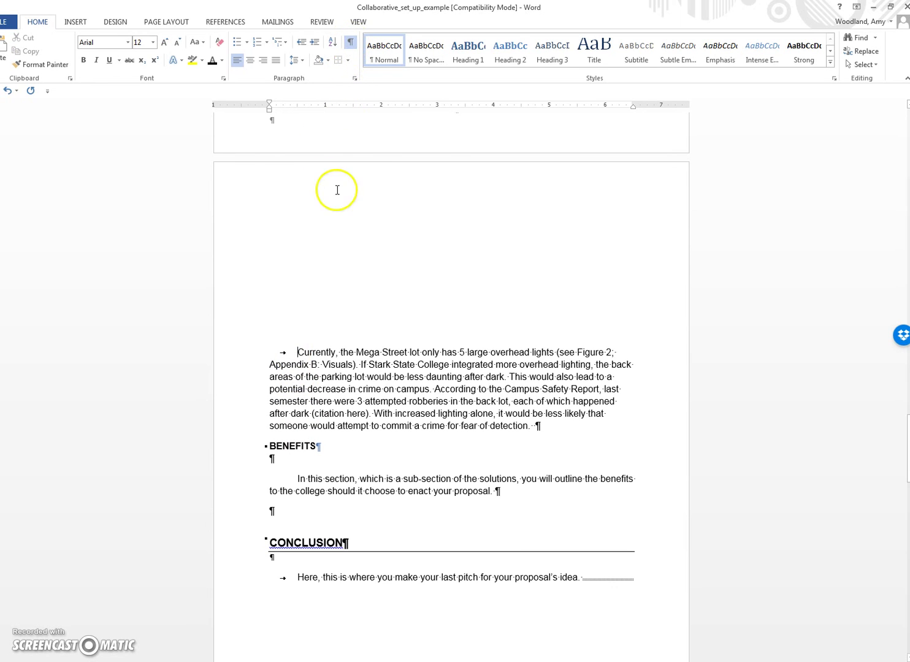
scroll(337, 190, up, 5)
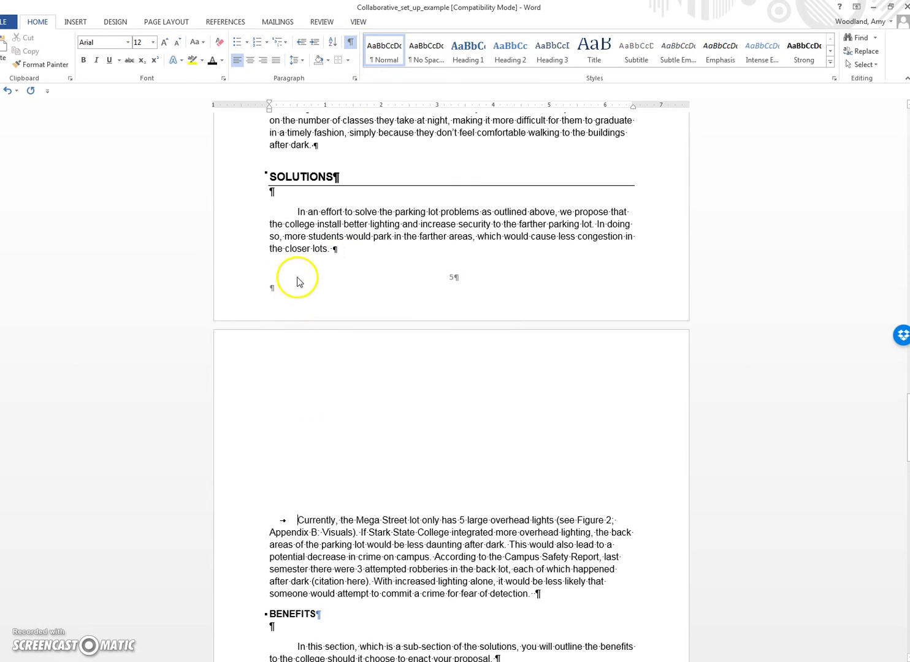
scroll(307, 368, down, 4)
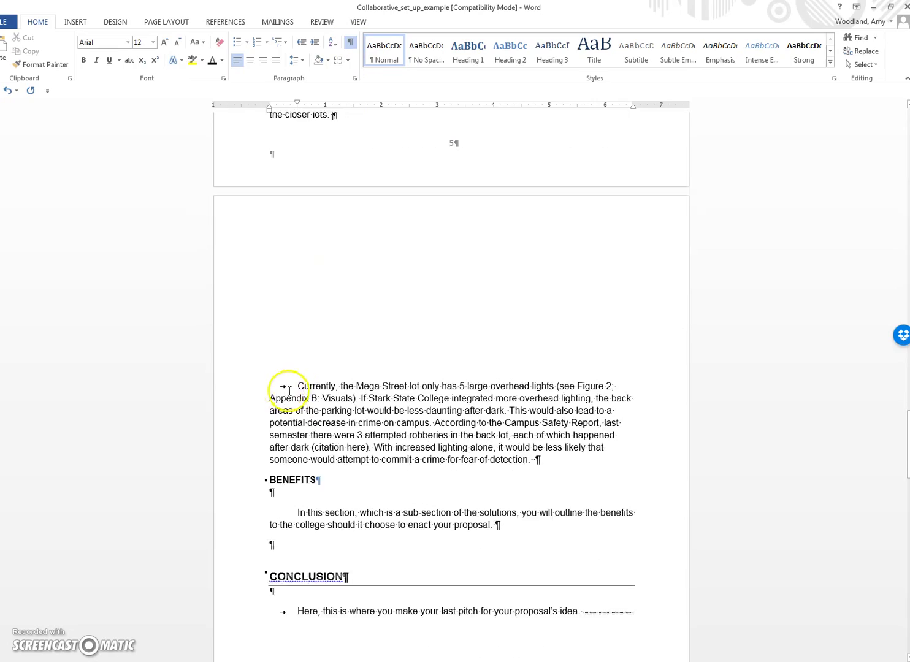
scroll(130, 325, up, 14)
scroll(132, 331, up, 20)
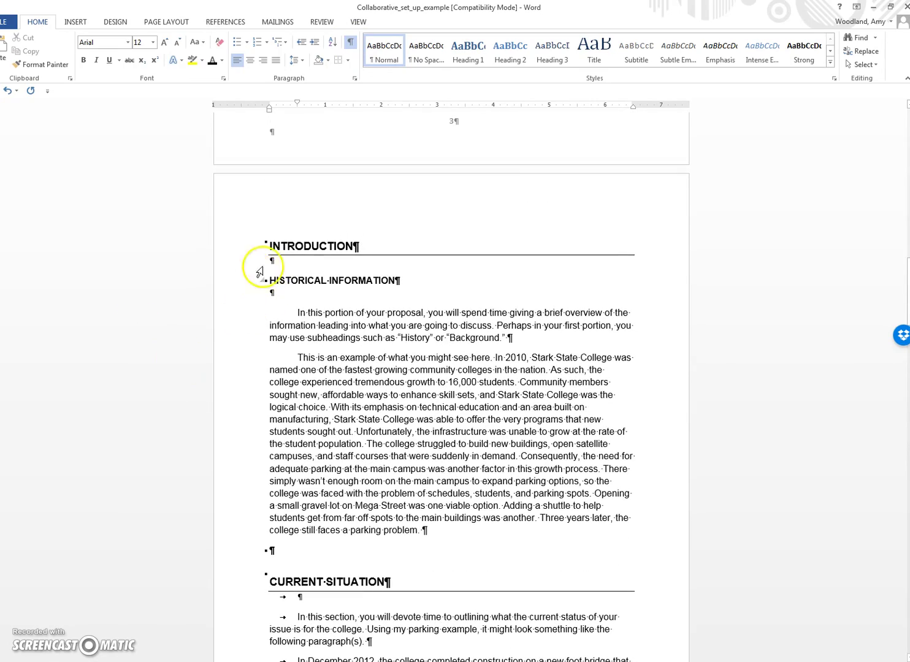
Step: Set the vertical page alignment to Top for the selected sections, covering the report body from INTRODUCTION to the end of CONCLUSION
drag(270, 246, 577, 451)
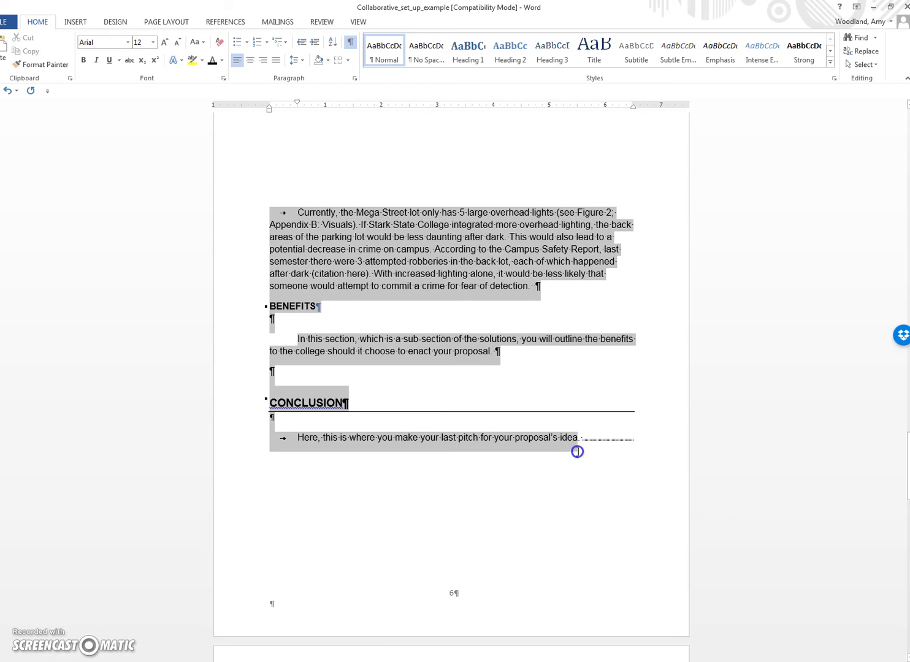
click(171, 23)
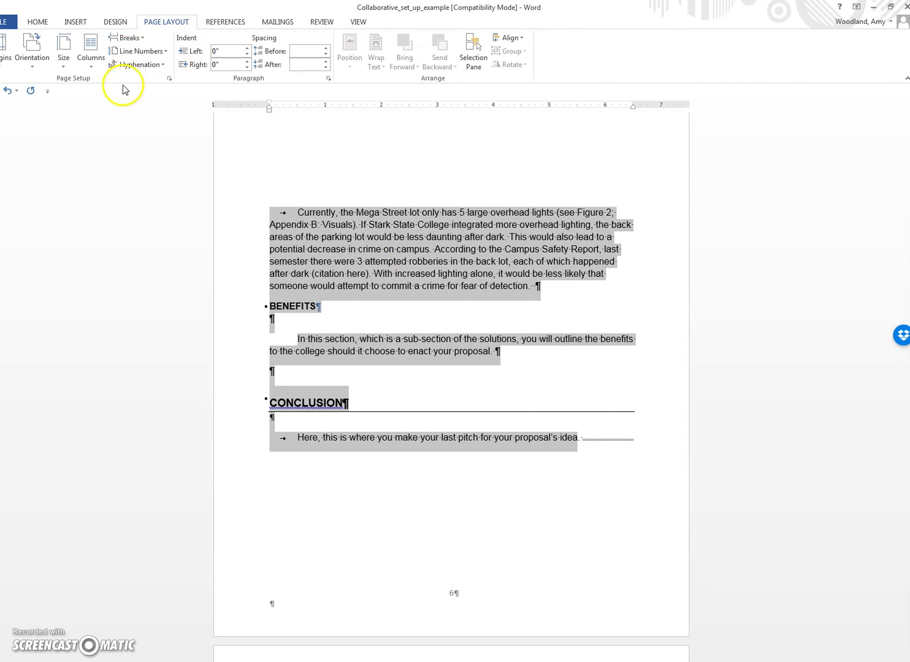
click(169, 79)
click(409, 272)
click(399, 282)
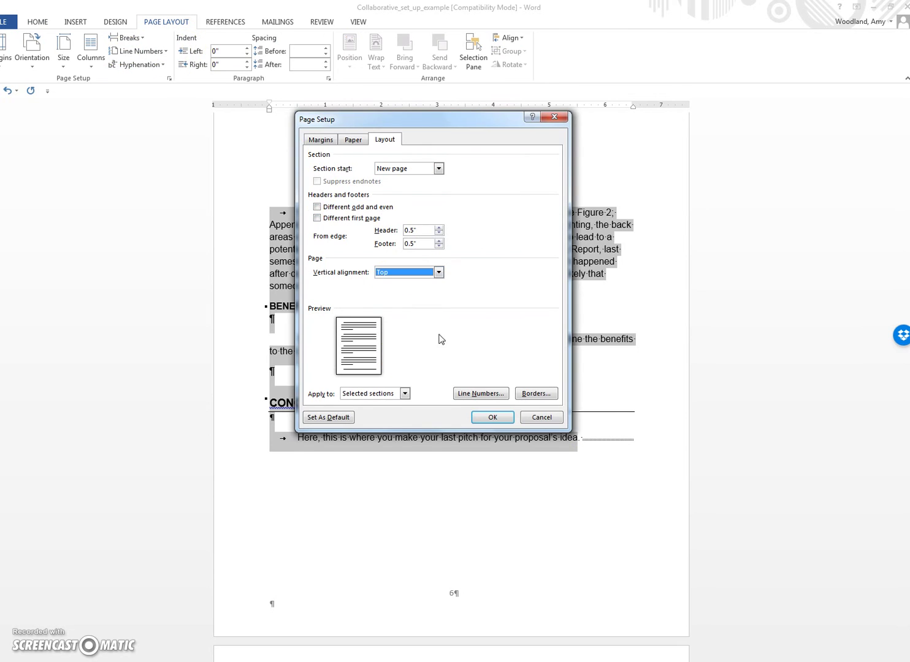
click(493, 417)
click(358, 281)
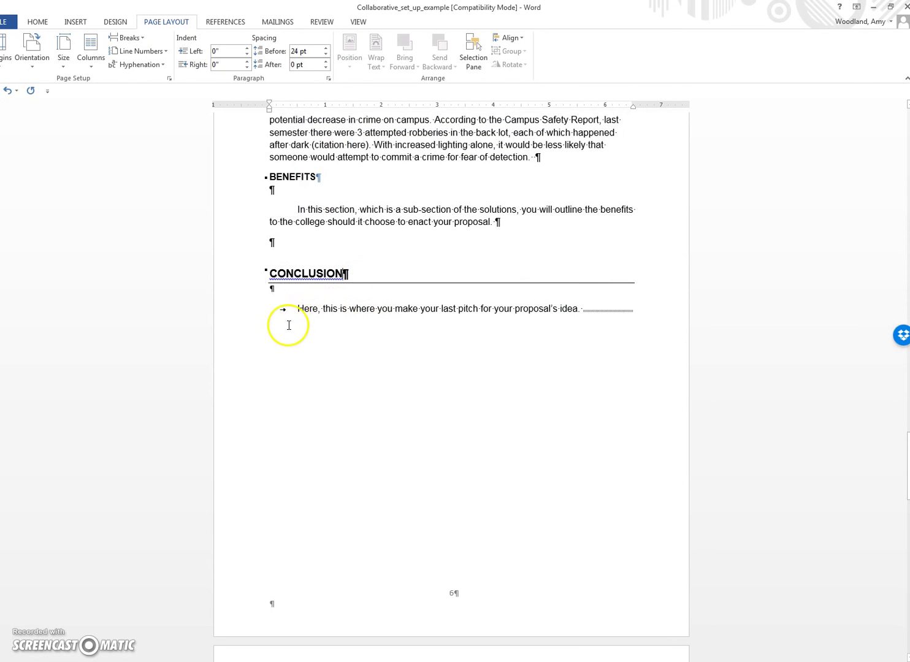
Step: Check the page layout from the table of contents through the CONCLUSION with the formatting marks shown
scroll(289, 325, down, 8)
scroll(423, 540, up, 9)
scroll(410, 493, up, 20)
scroll(433, 477, up, 5)
click(38, 22)
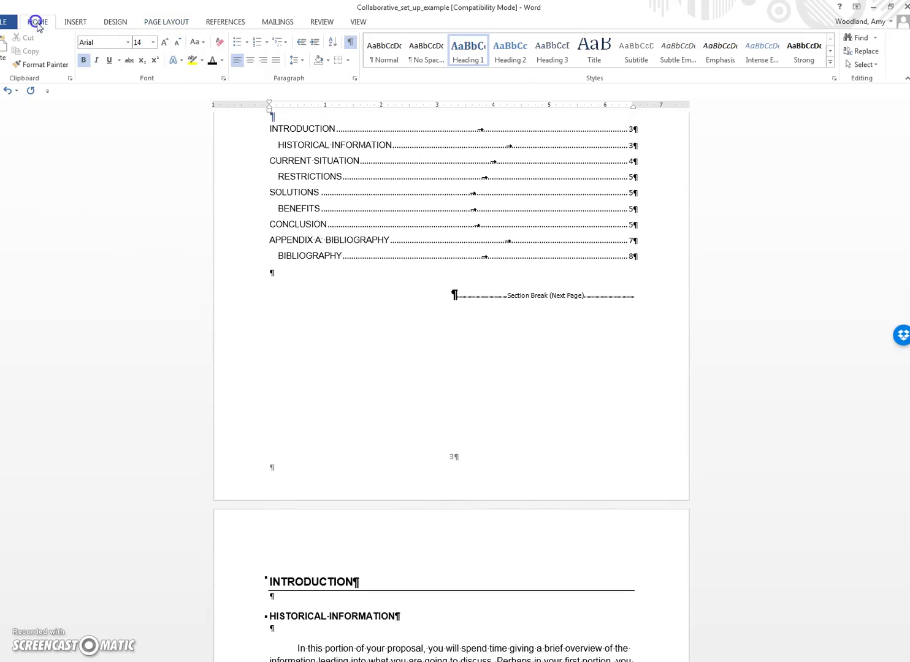
scroll(376, 357, down, 5)
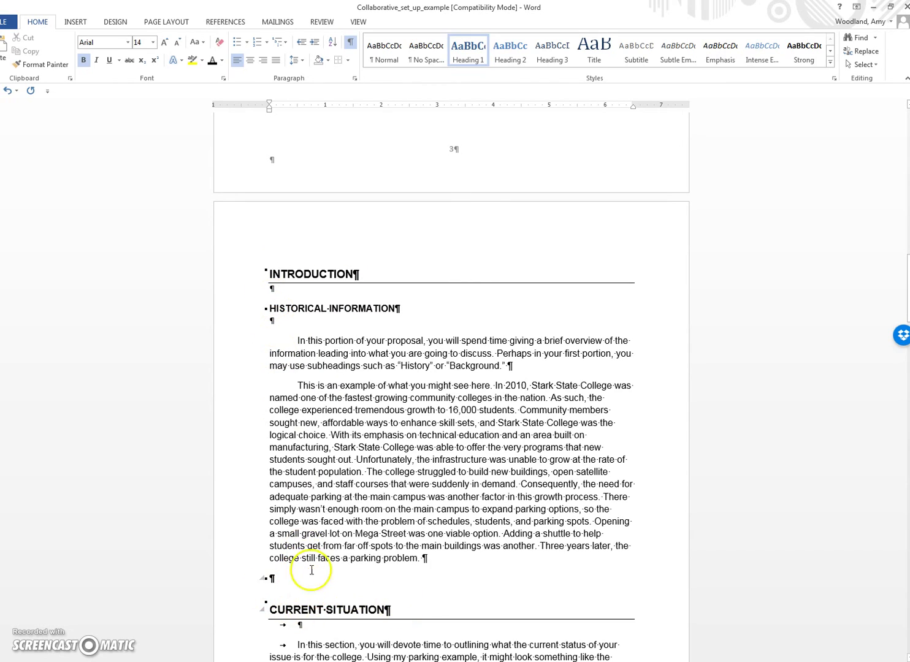
scroll(203, 369, down, 14)
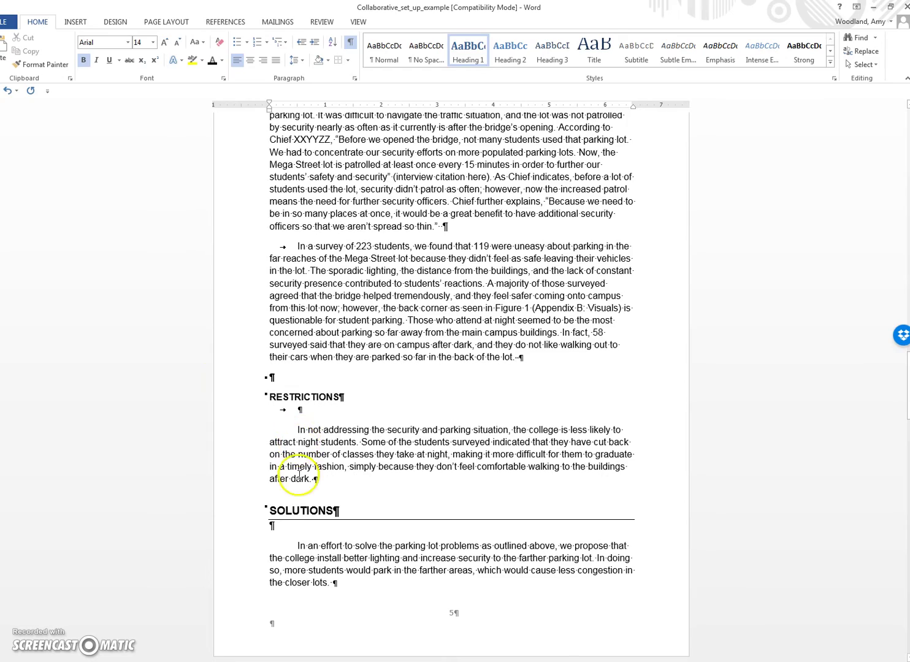
scroll(275, 439, down, 6)
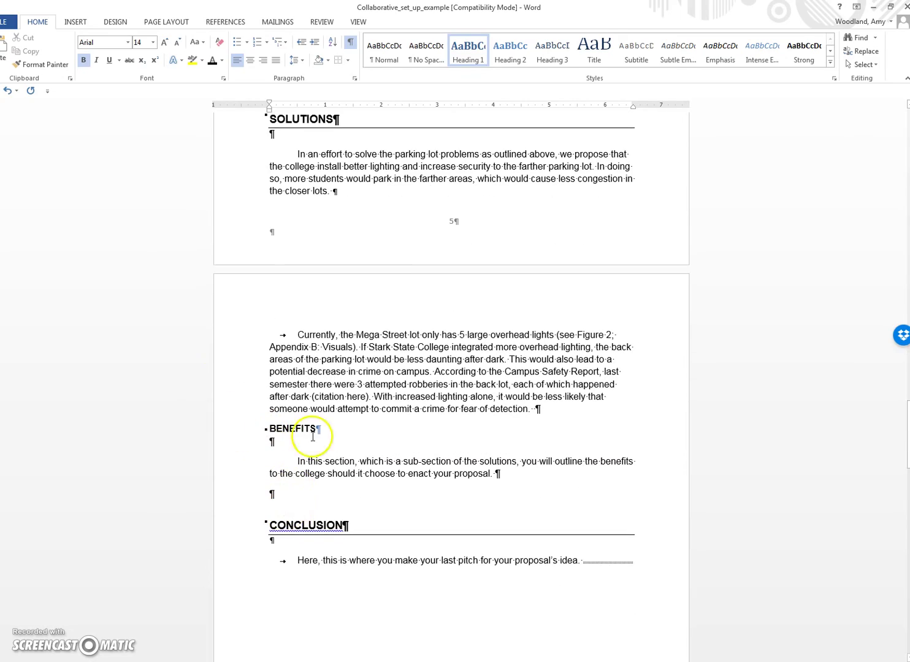
Step: Place the insertion point in the historical information example paragraph and hide the formatting marks
scroll(276, 454, up, 12)
scroll(290, 407, up, 3)
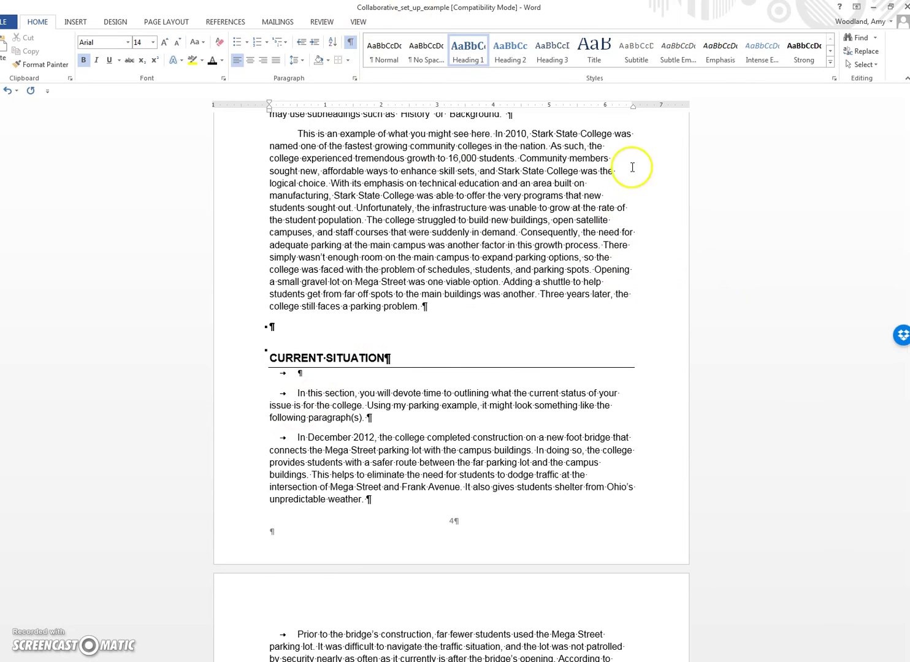
click(464, 217)
scroll(463, 226, down, 1)
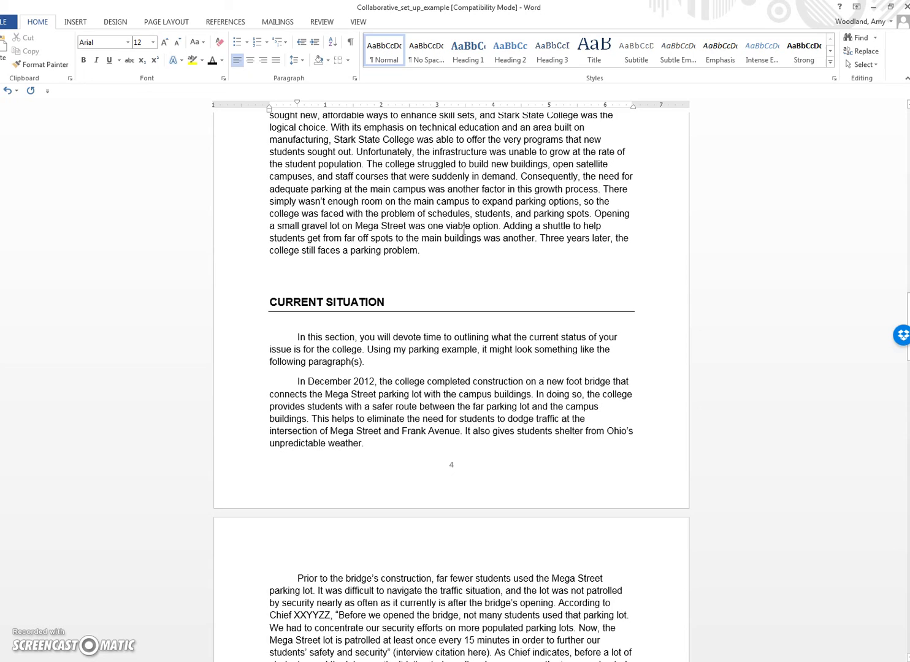
Step: Review the clean layout of the SOLUTIONS, BENEFITS and CONCLUSION pages, the APPENDIX A cover page and the BIBLIOGRAPHY page
scroll(561, 214, down, 9)
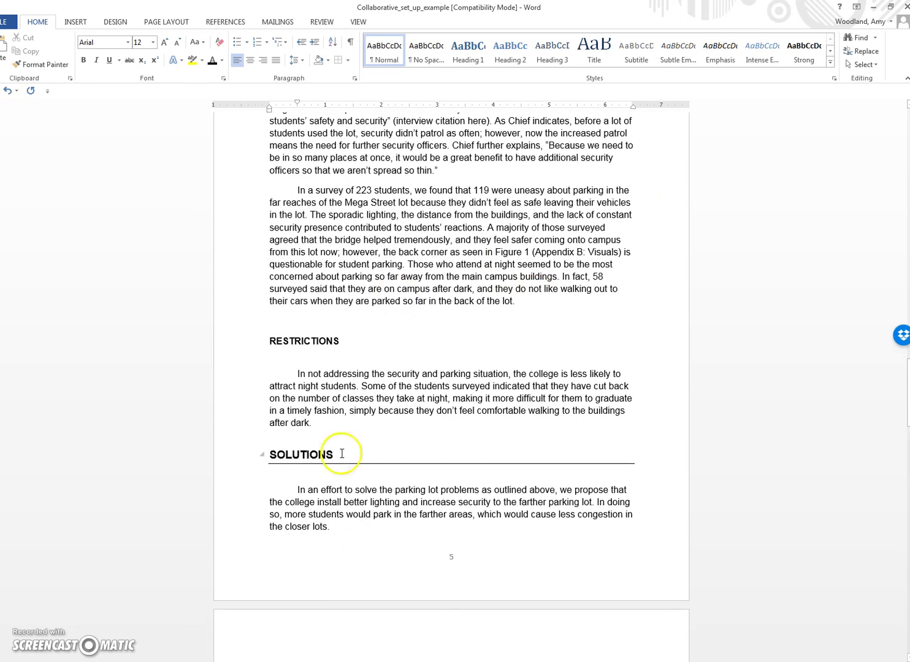
scroll(335, 589, down, 3)
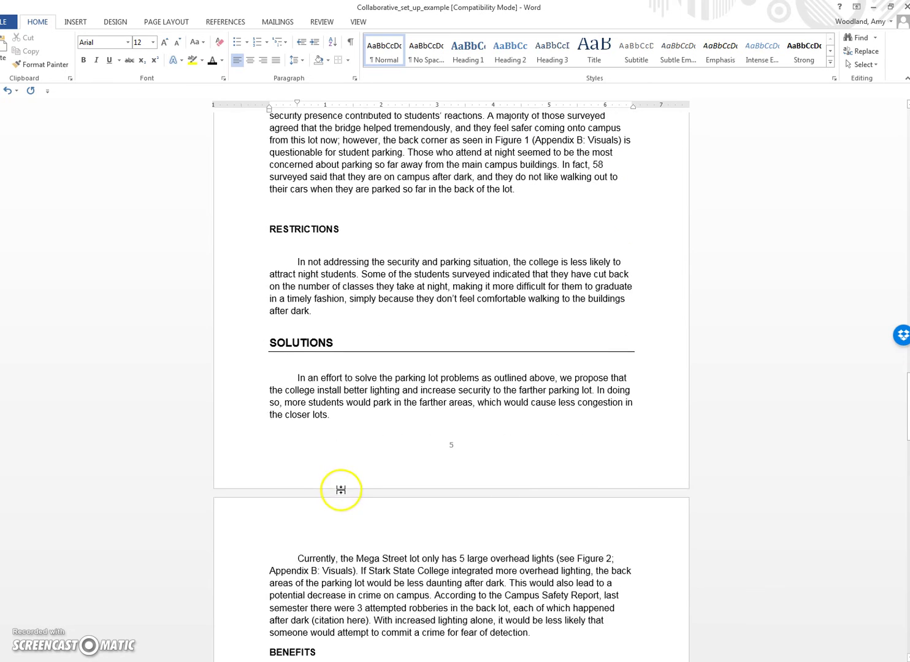
scroll(329, 491, down, 4)
drag(292, 314, 565, 350)
click(486, 352)
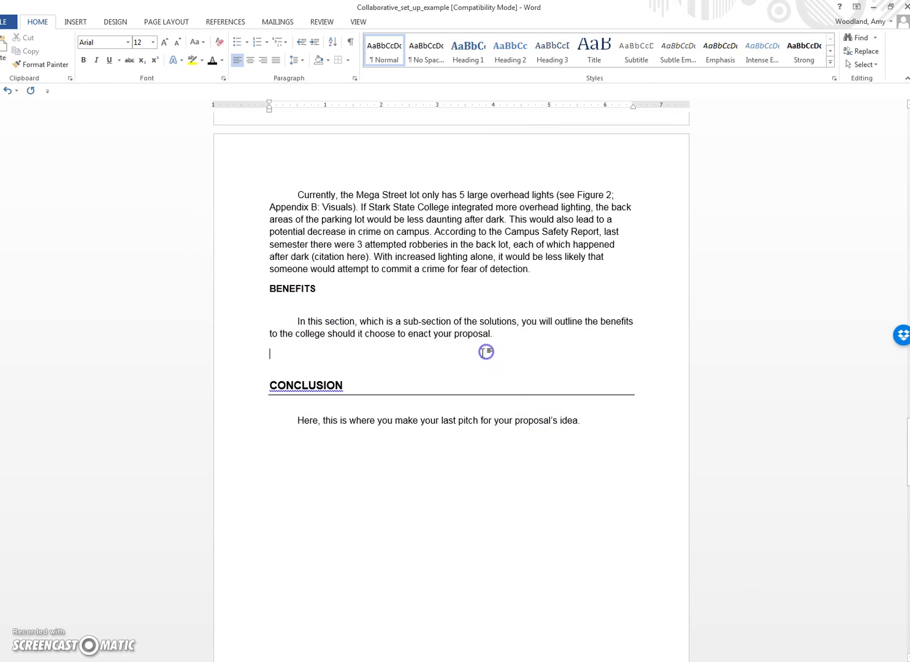
scroll(436, 391, down, 9)
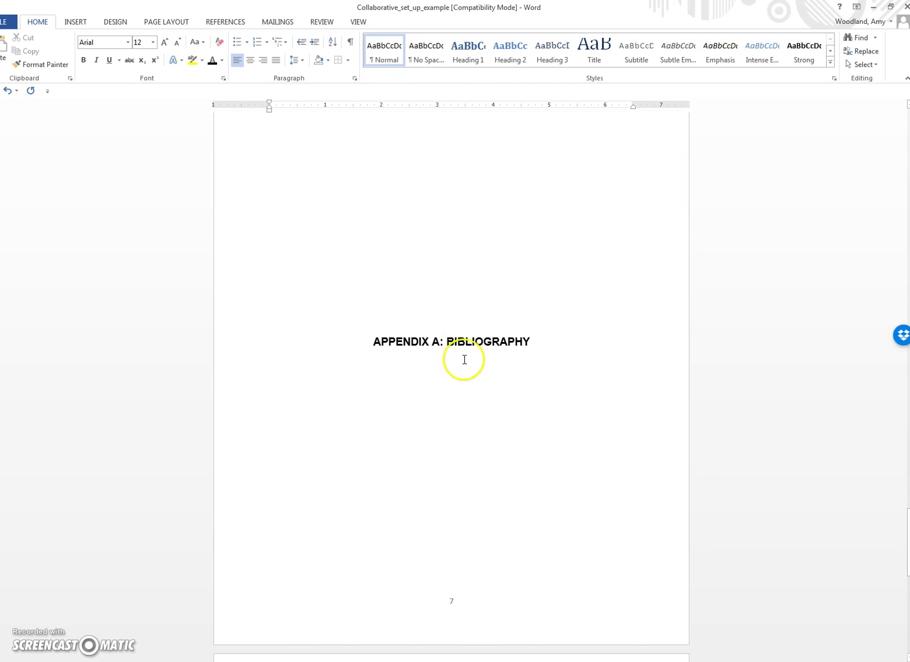
scroll(441, 377, down, 10)
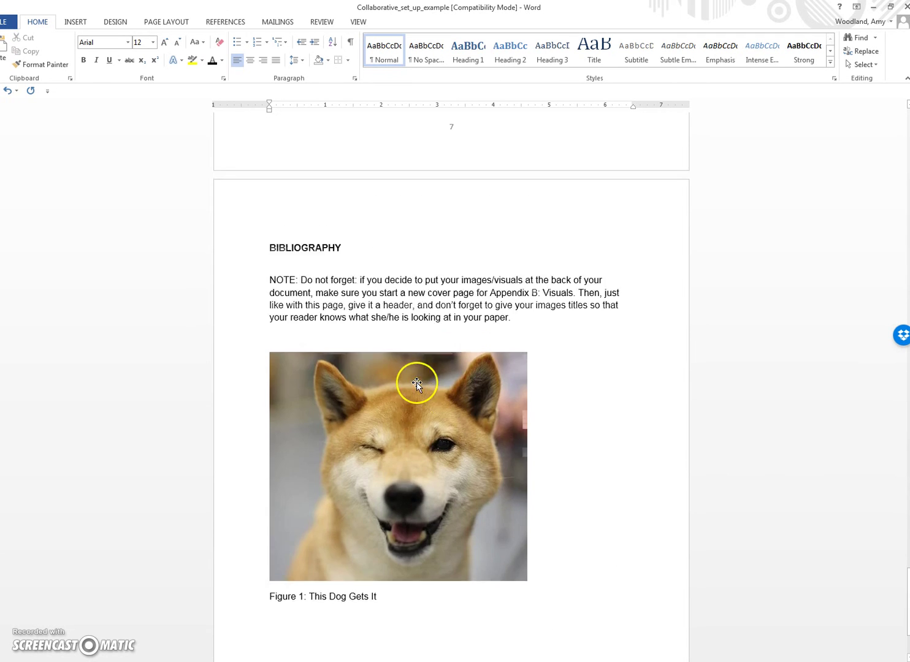
scroll(348, 375, up, 10)
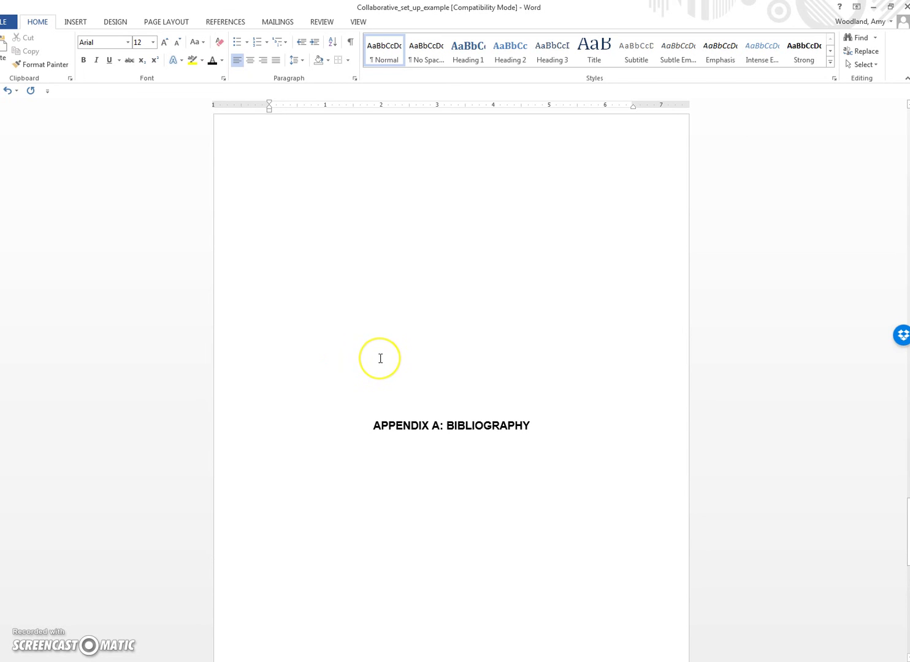
scroll(455, 335, up, 8)
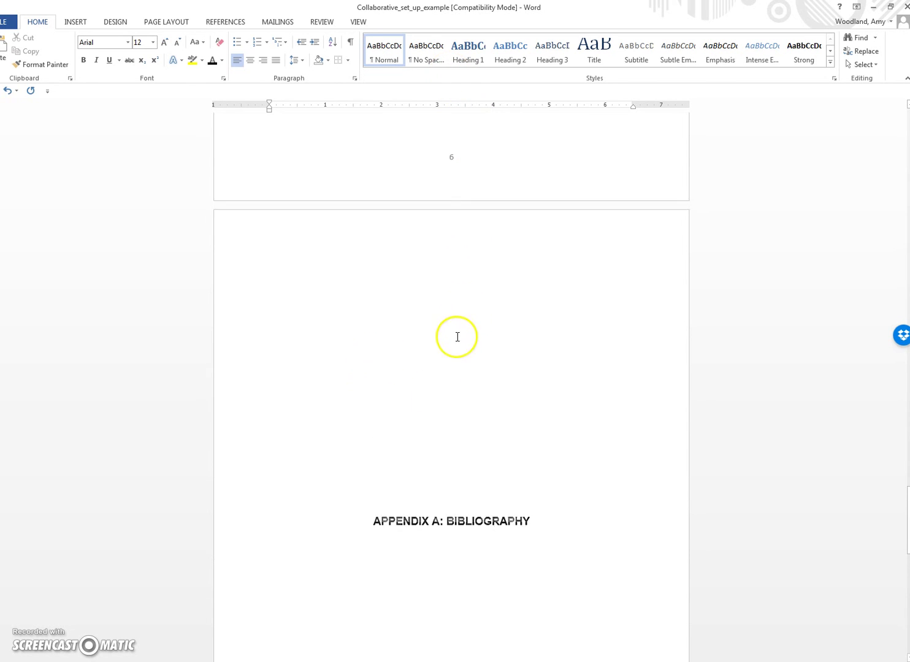
scroll(437, 384, up, 8)
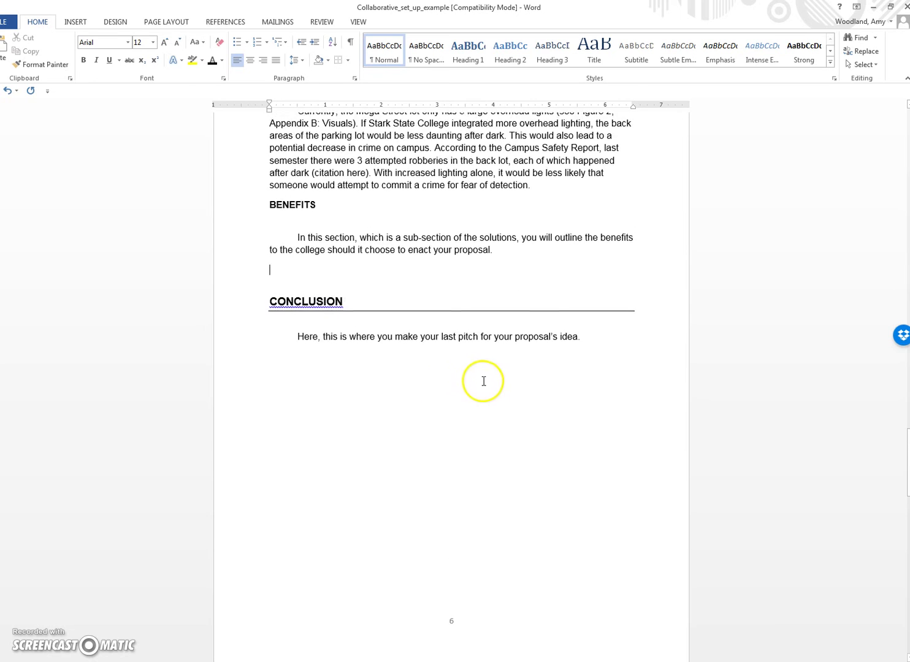